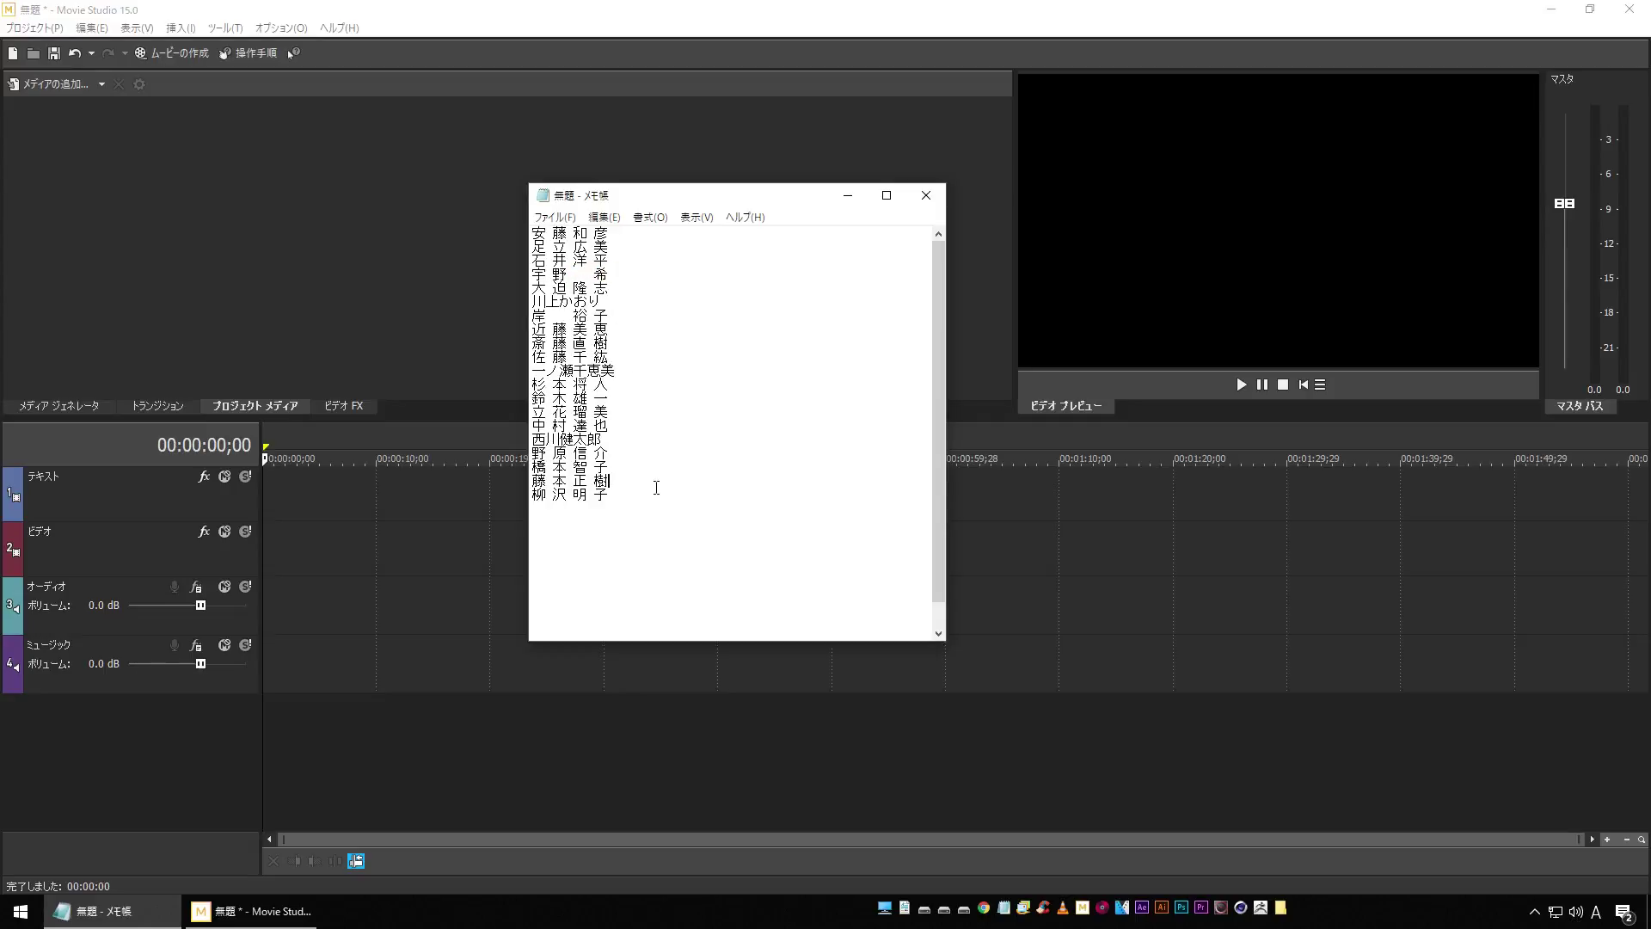
Step: Save the list of names as a text file called name_01 in the endroll folder
left_click(555, 218)
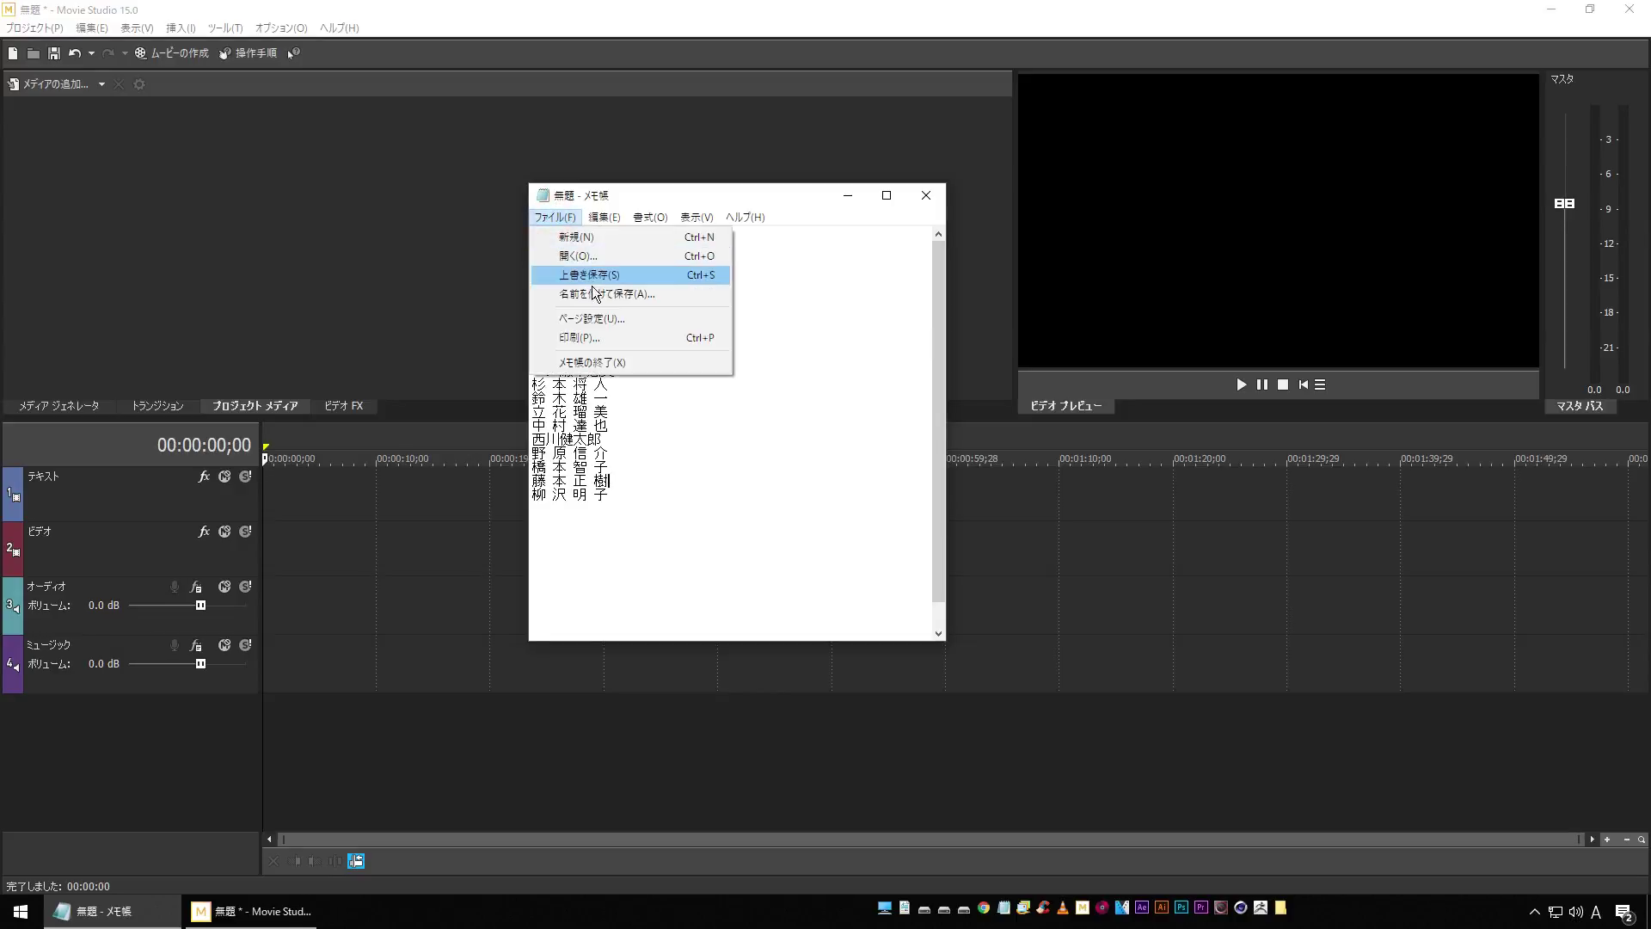
left_click(602, 295)
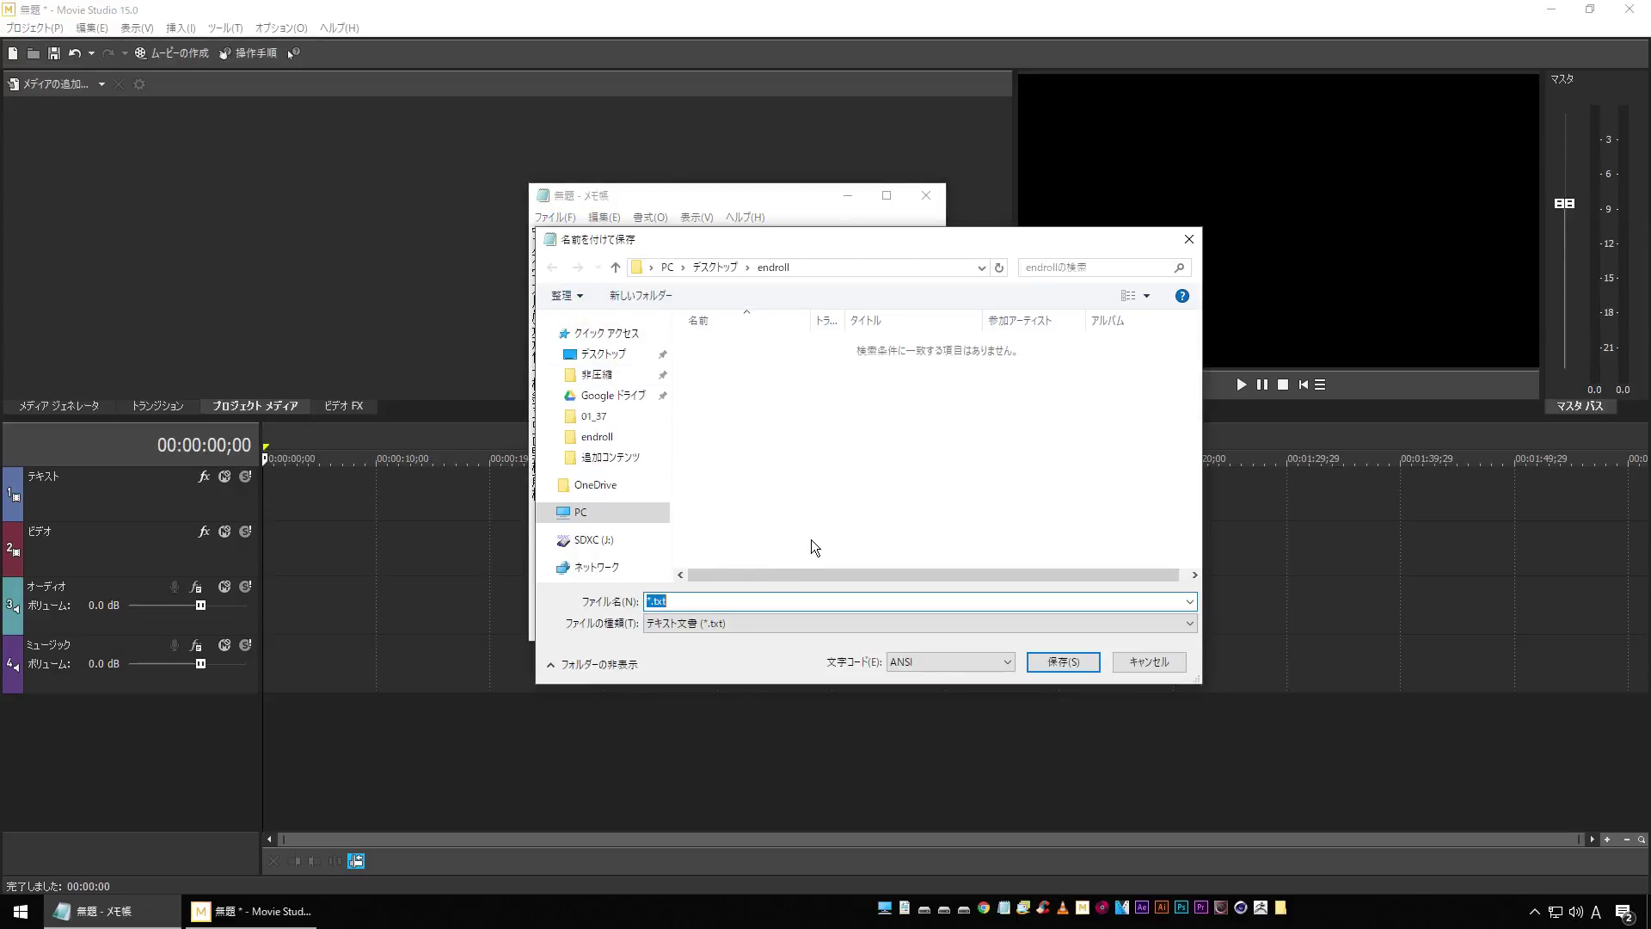
type("name_01")
key("Return")
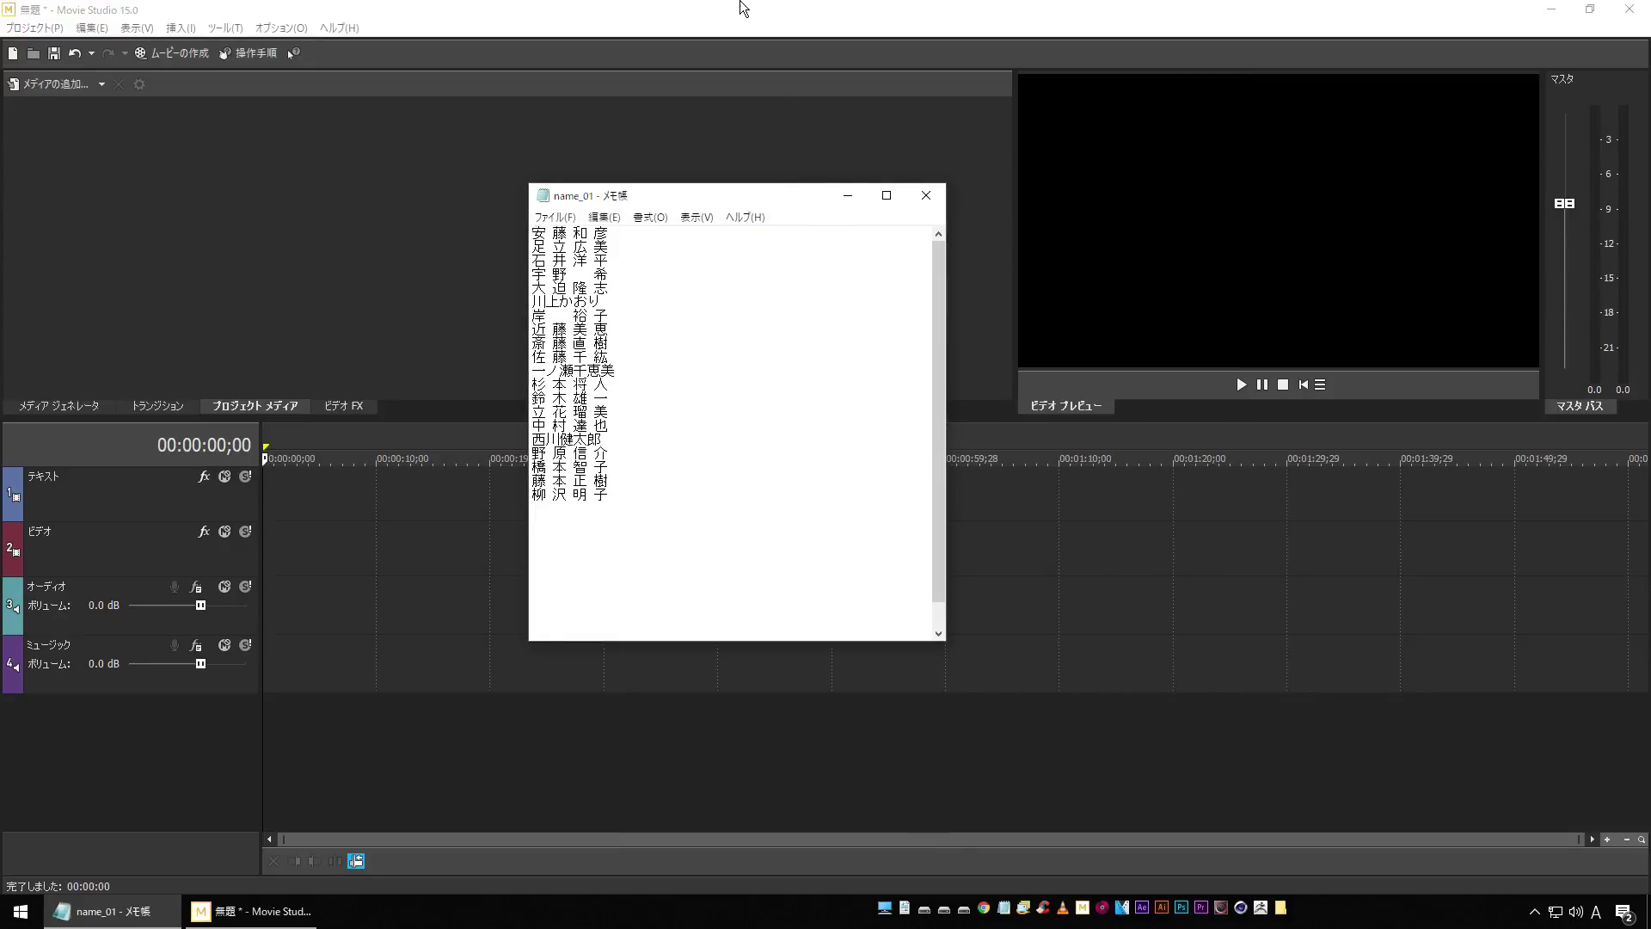
Step: In Movie Studio, place the 黒地部分でスクロール credit roll at the start of the テキスト track and extend its event to about 37 seconds
left_click(743, 9)
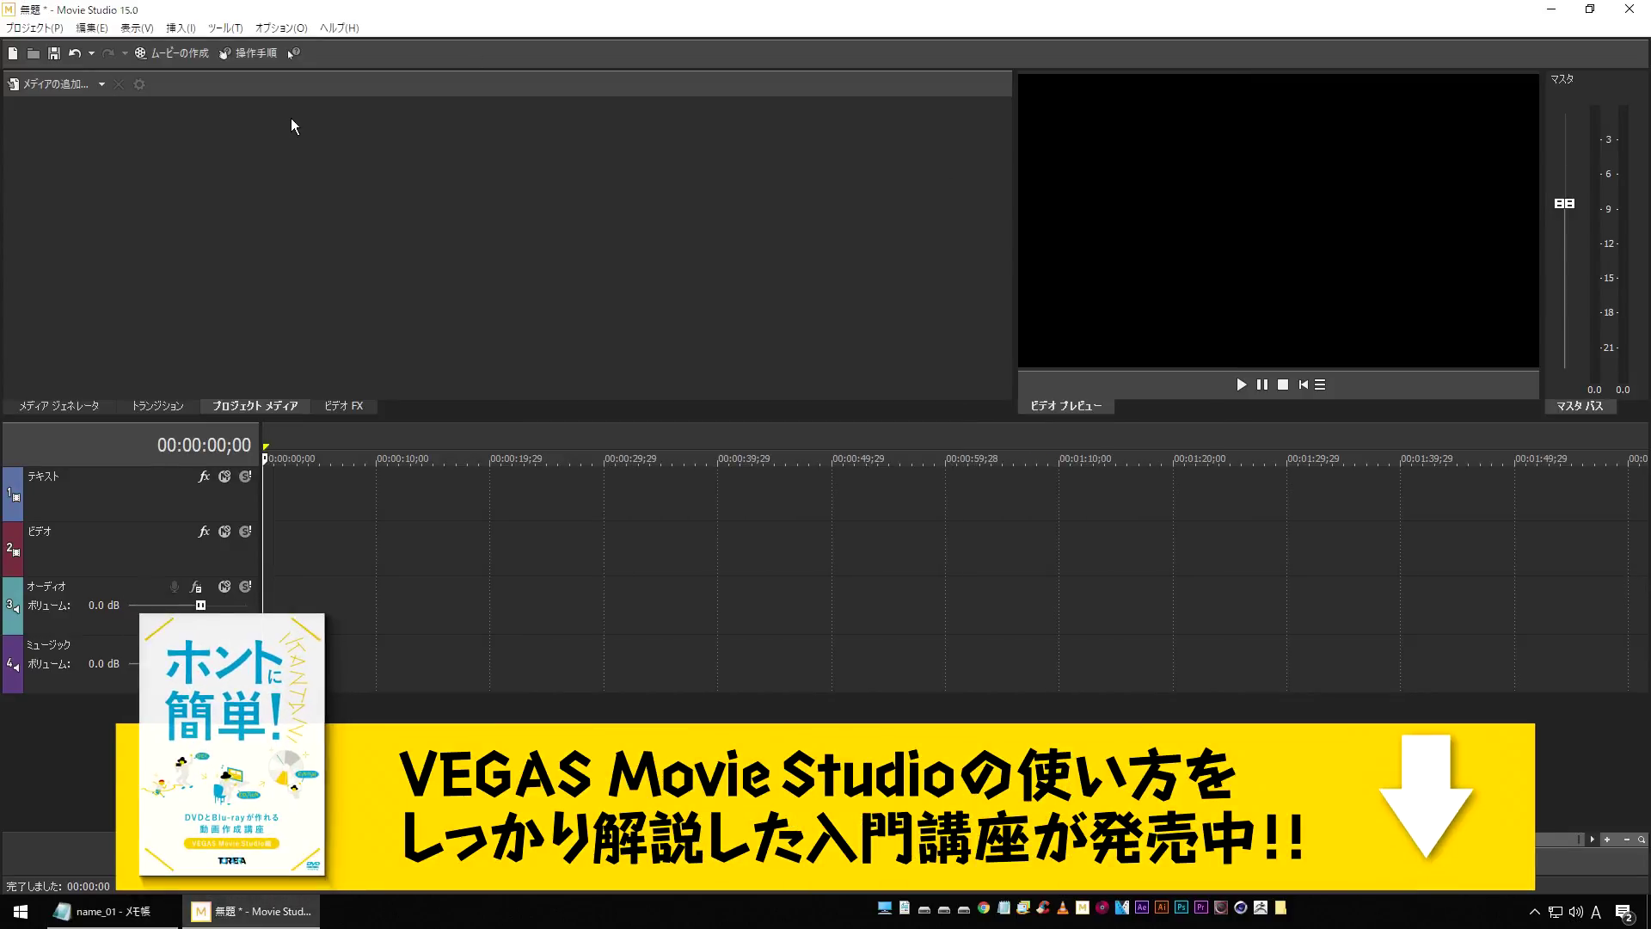
left_click(60, 406)
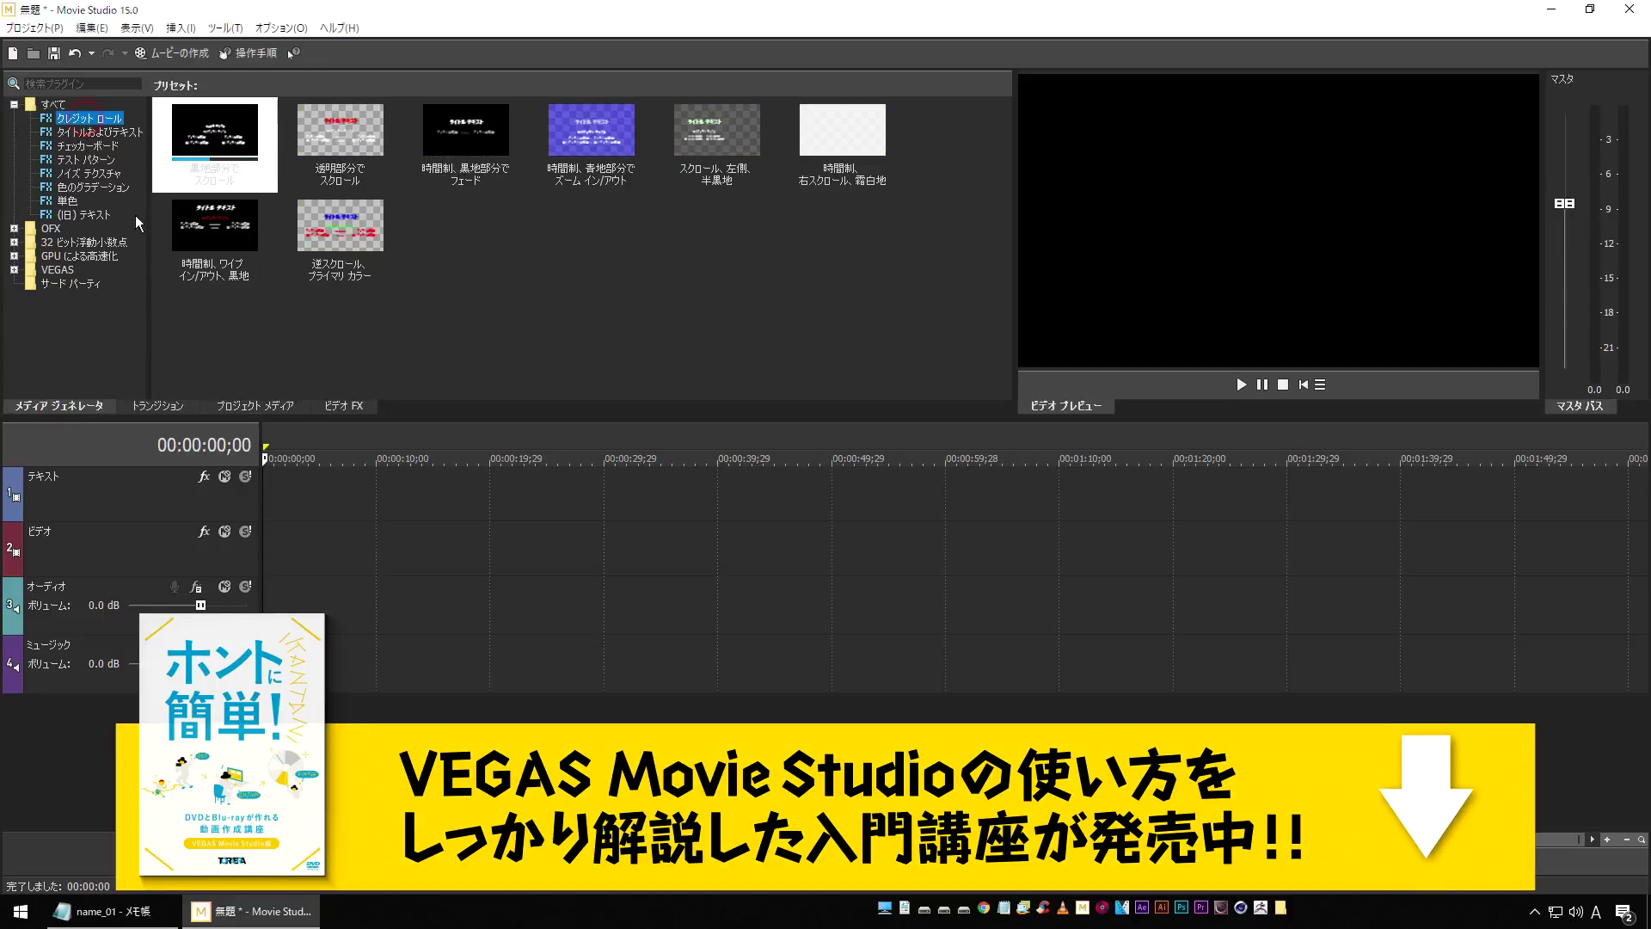
left_click(225, 135)
left_click_drag(226, 135, 258, 497)
left_click_drag(377, 511, 685, 511)
mouse_move(428, 43)
left_mouse_down()
mouse_move(459, 86)
mouse_move(384, 48)
mouse_move(412, 40)
left_mouse_up()
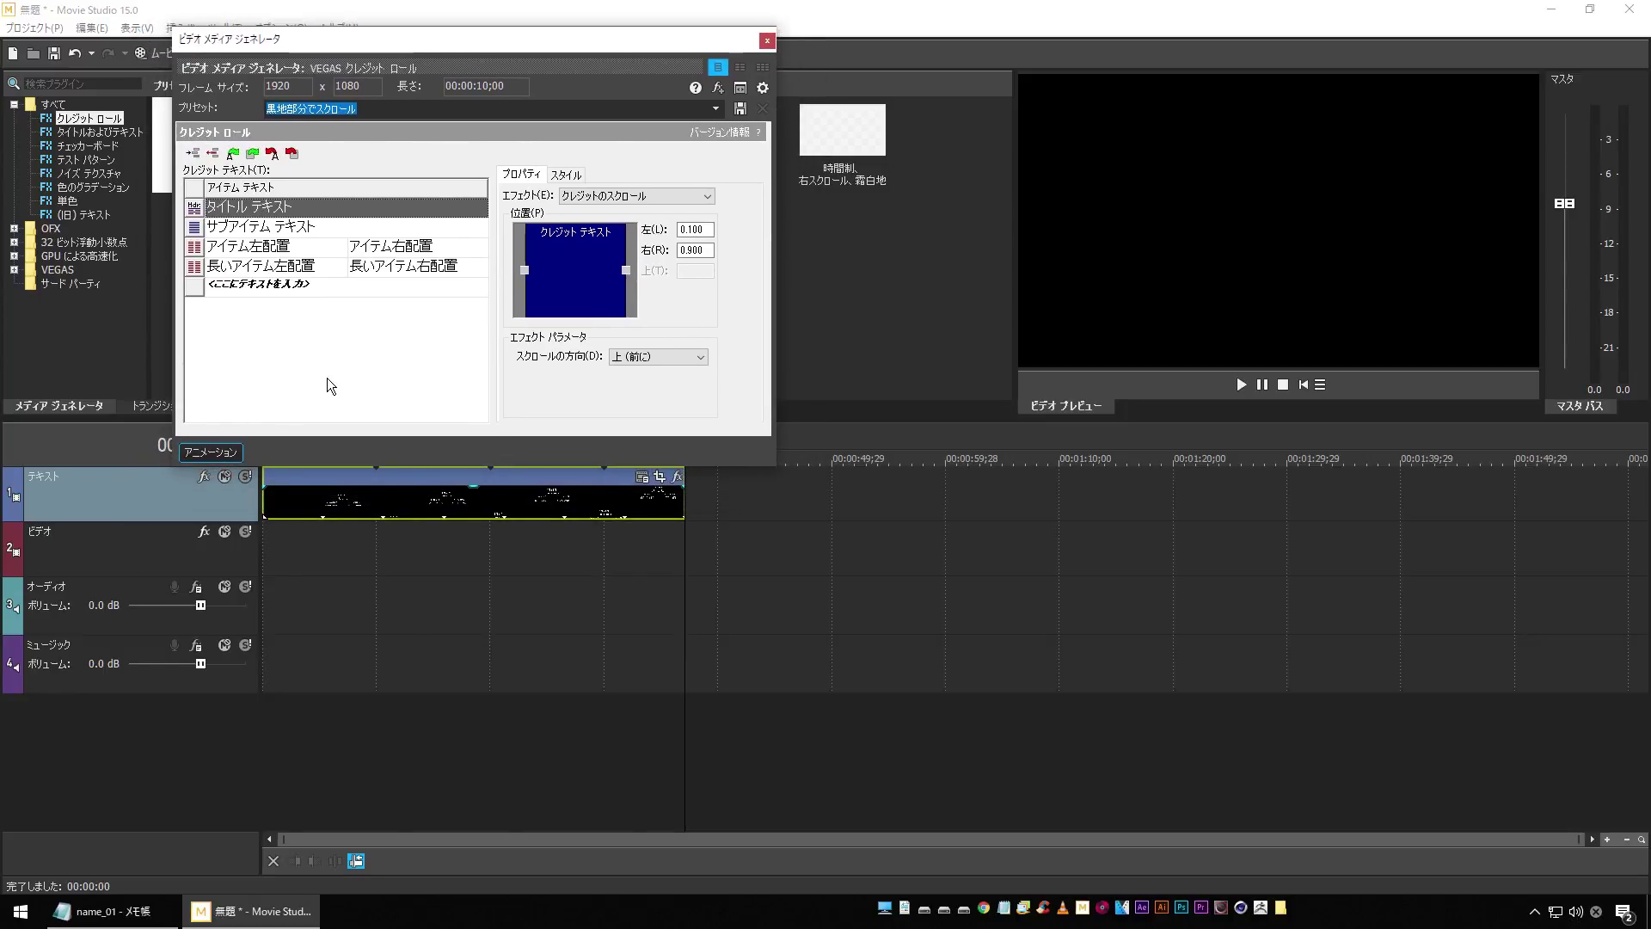
Step: Import the text file name_01 into the credit roll, replacing its sample entries
left_click(233, 154)
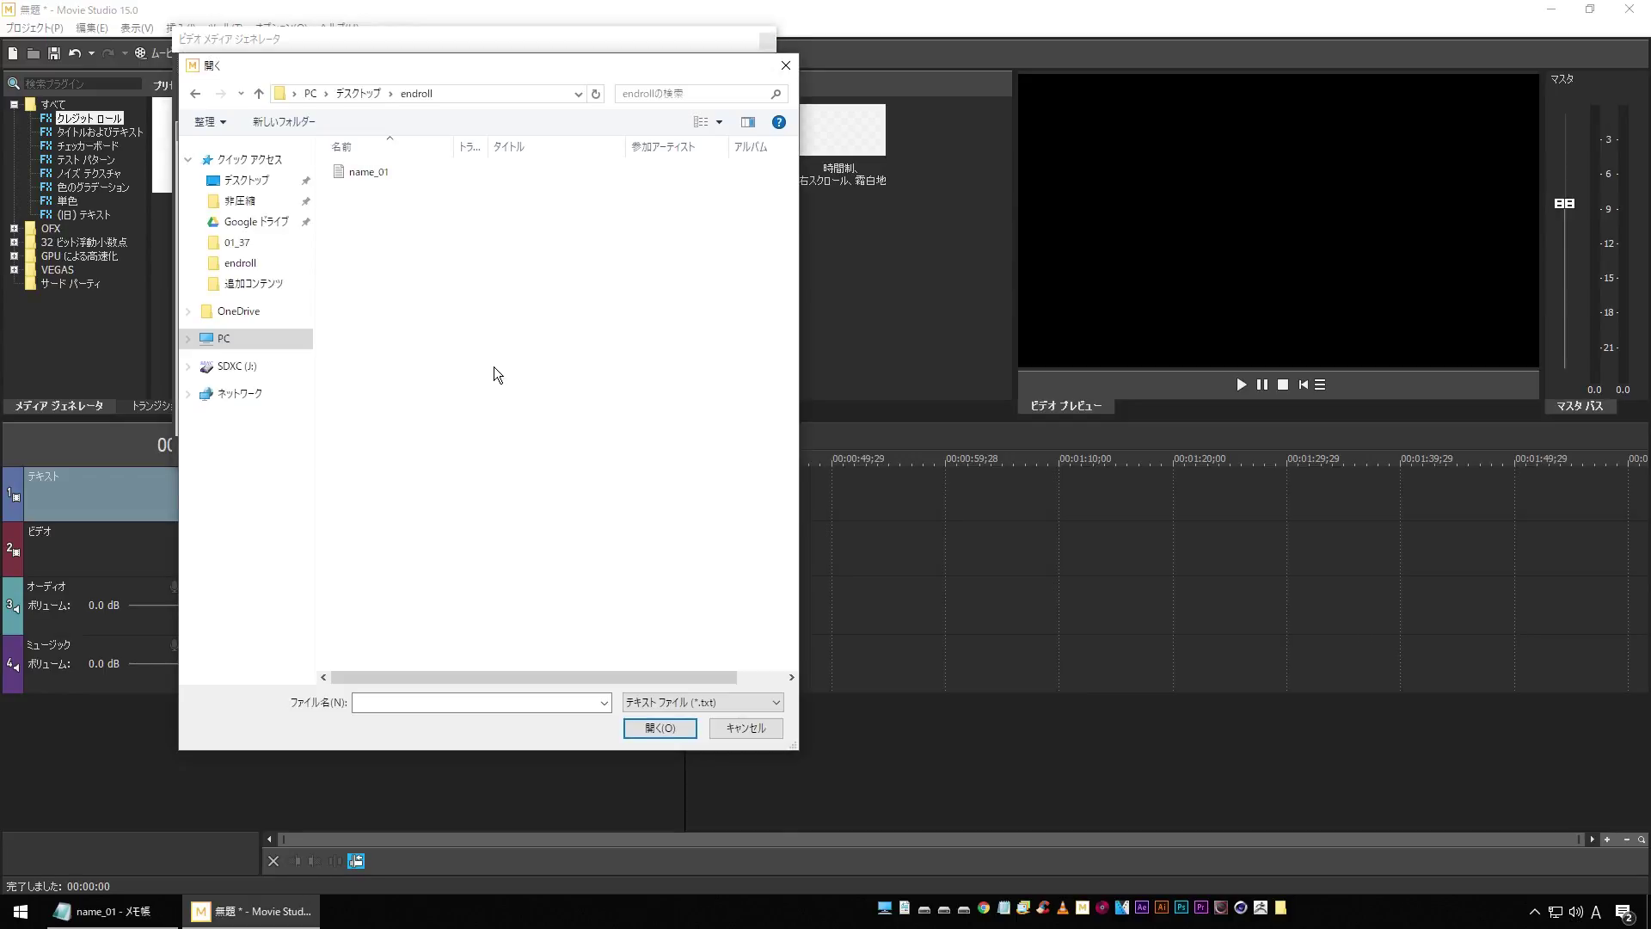
left_click(368, 172)
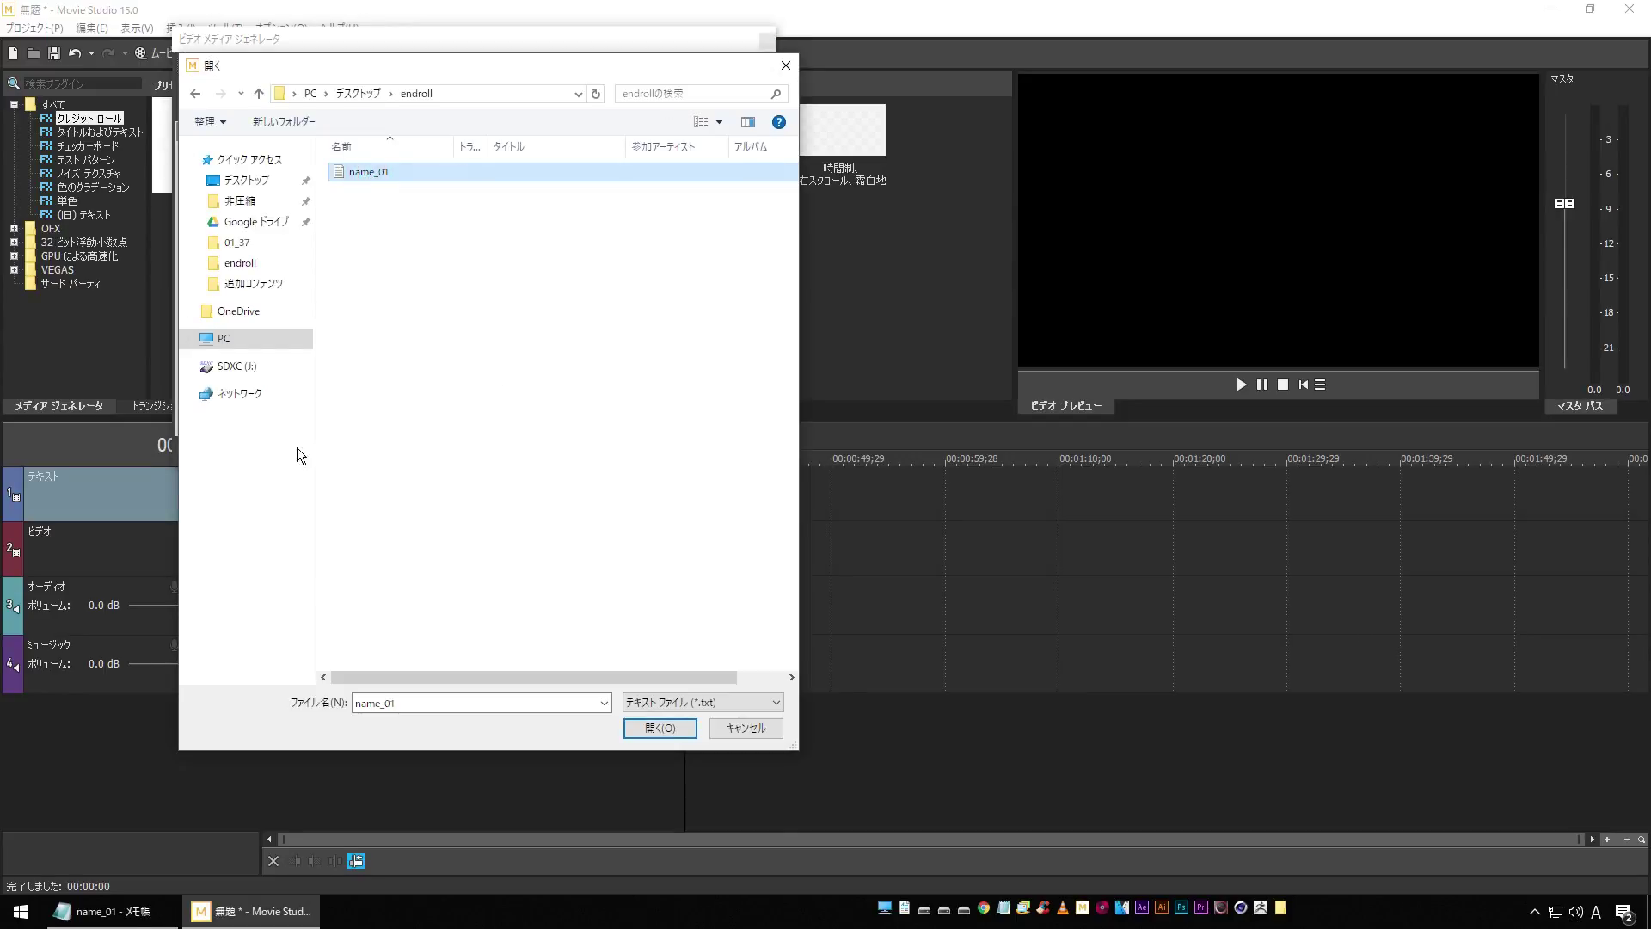
left_click(653, 728)
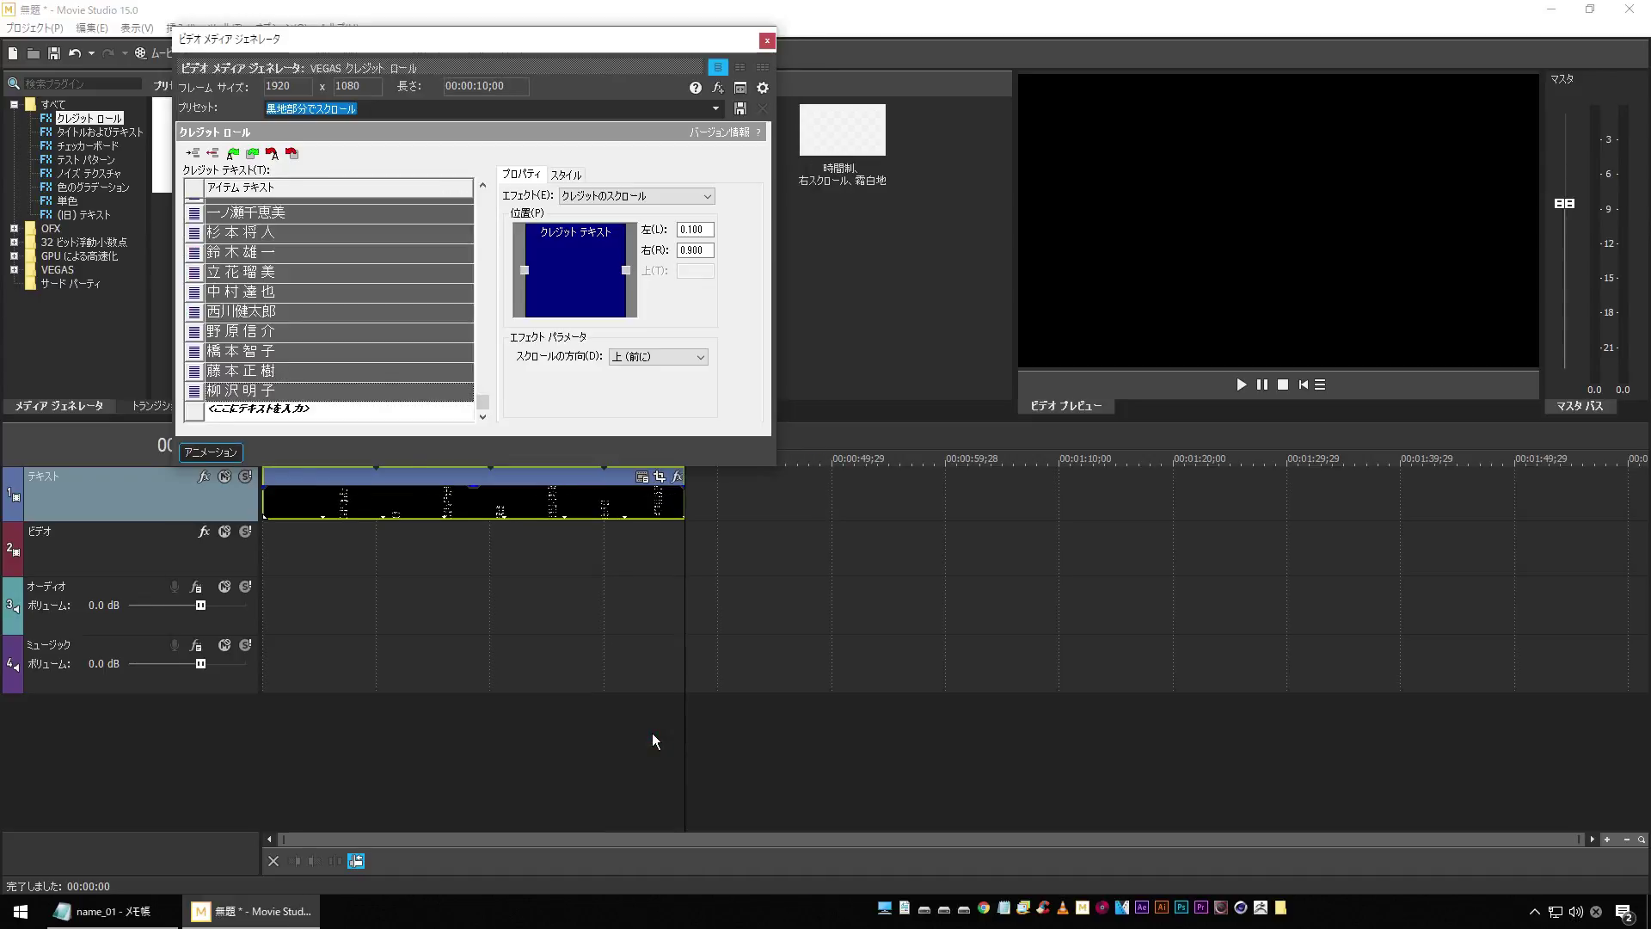
Step: Play the imported credits from about 9 seconds on the timeline to check the scroll
left_click(394, 290)
left_click(361, 722)
key("space")
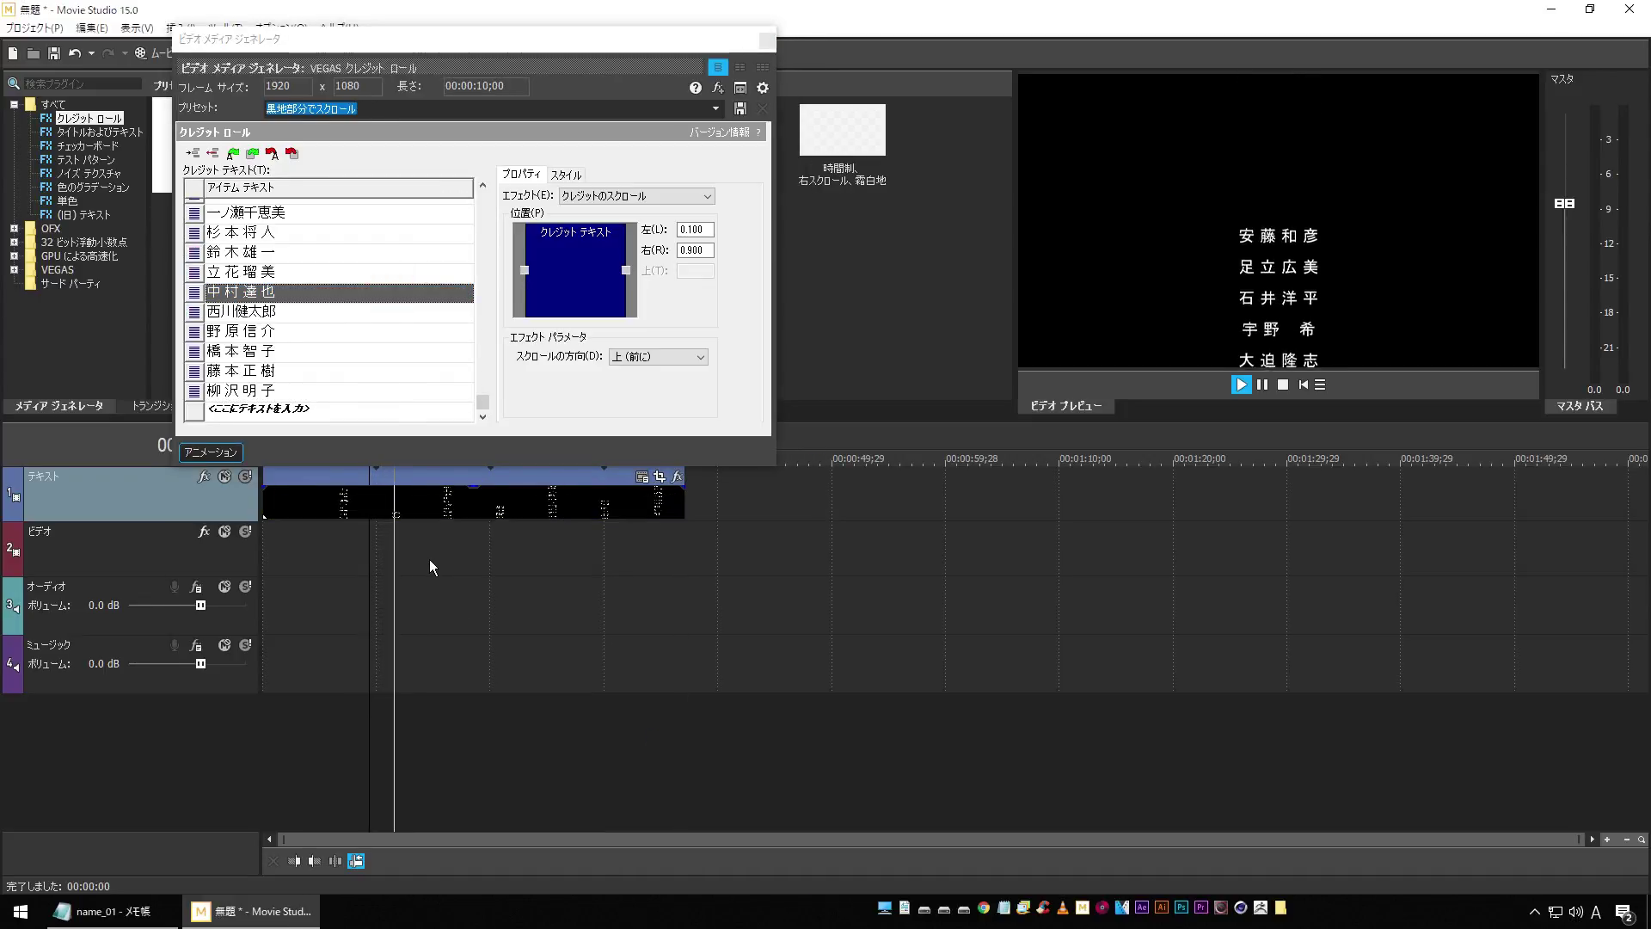
Step: Shorten the credit roll event to about 10 seconds and play part of it
left_click_drag(386, 466, 381, 425)
left_click_drag(689, 504, 379, 498)
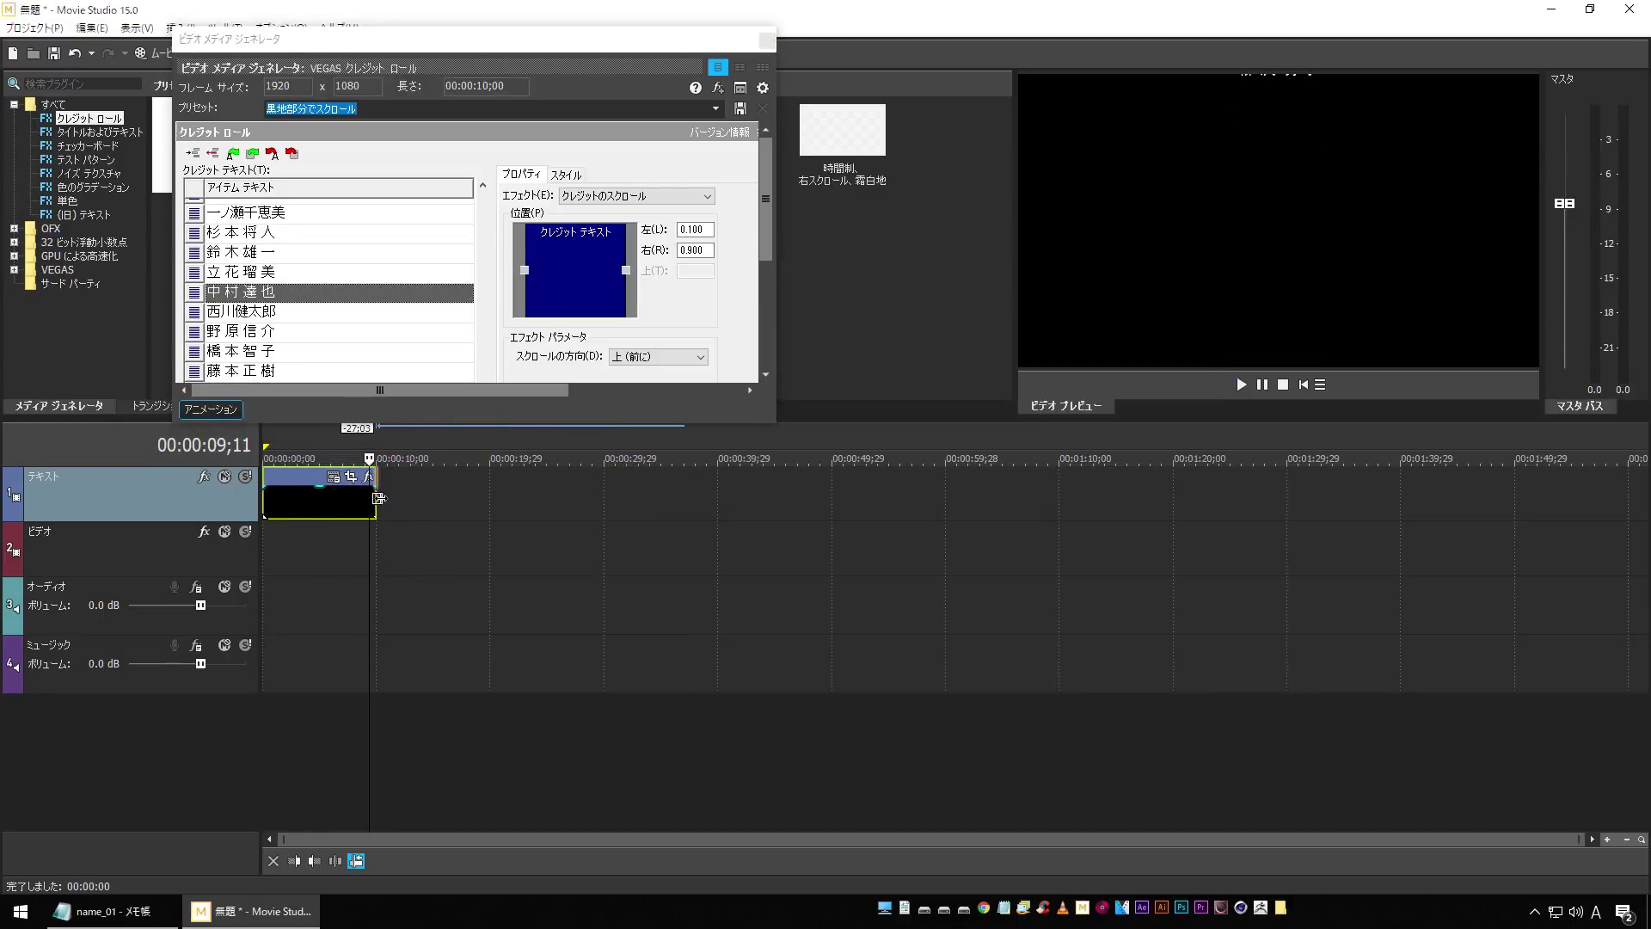
left_click(328, 623)
key("space")
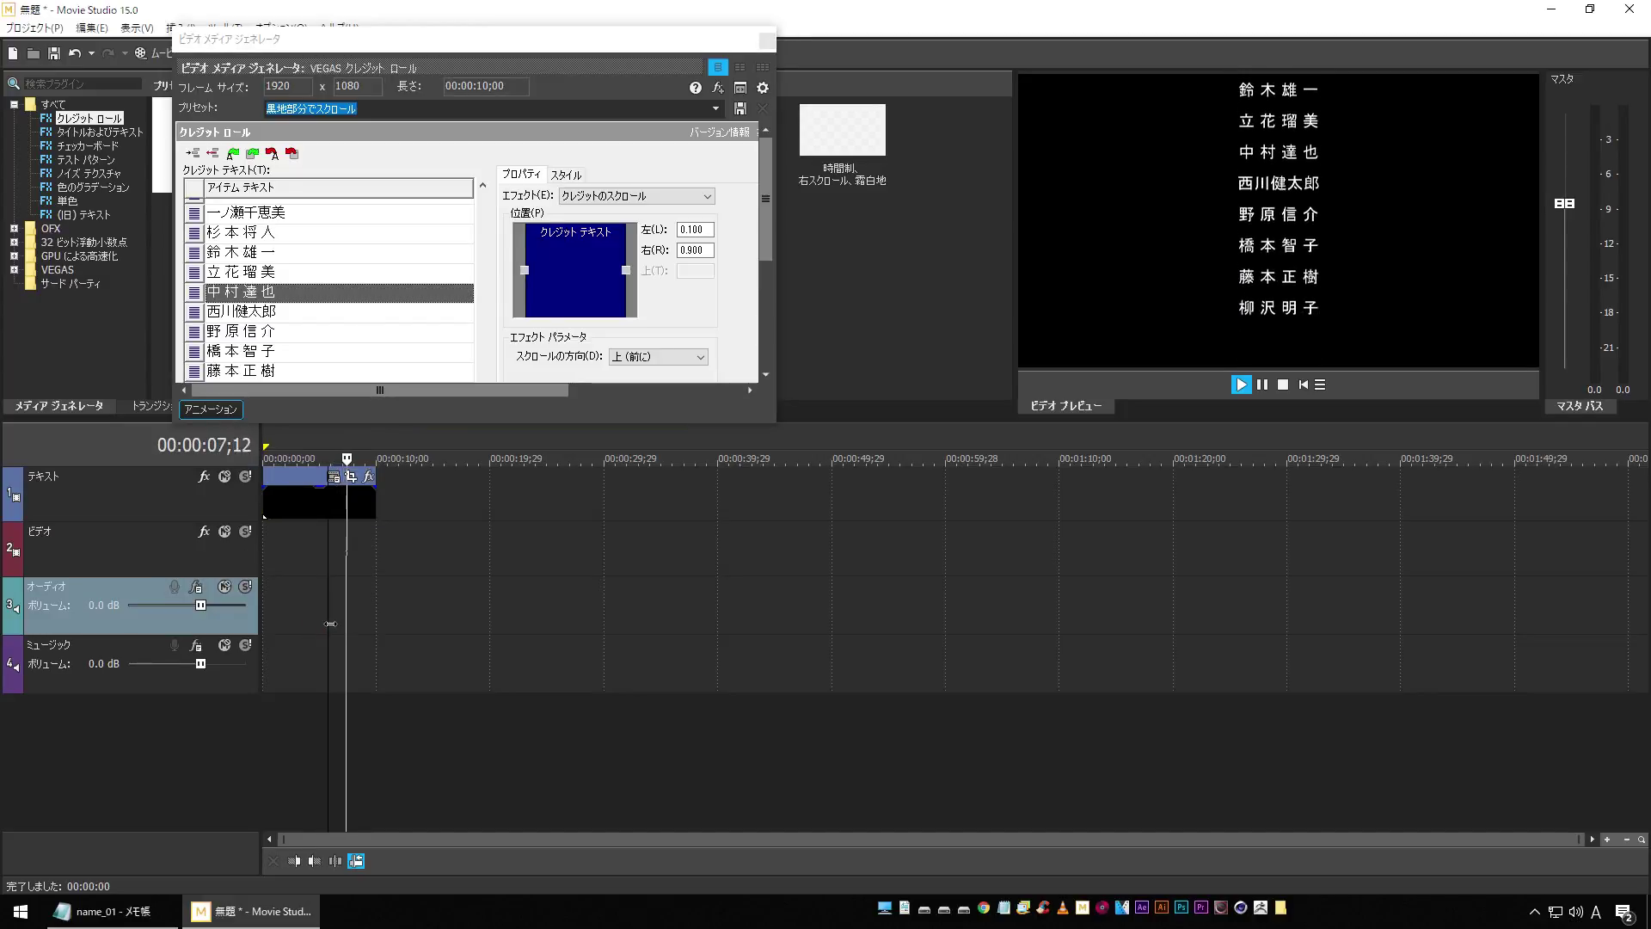
key("space")
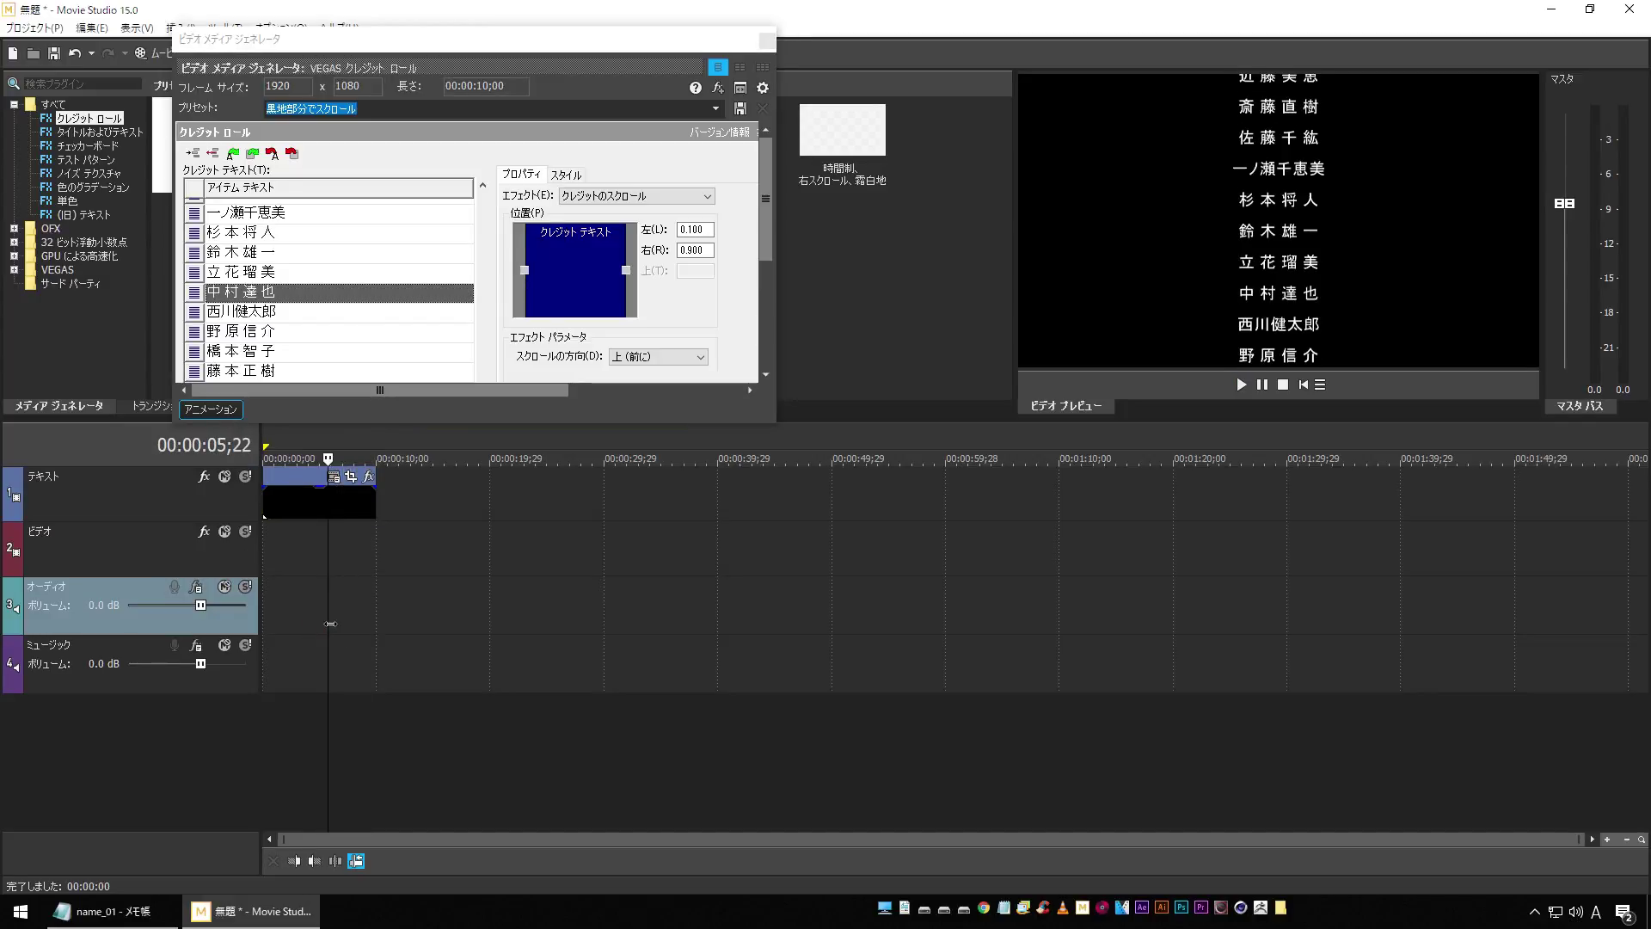
Step: Set the video preview quality to プレビュー and play the credit roll from the start
right_click(1092, 252)
mouse_move(1140, 473)
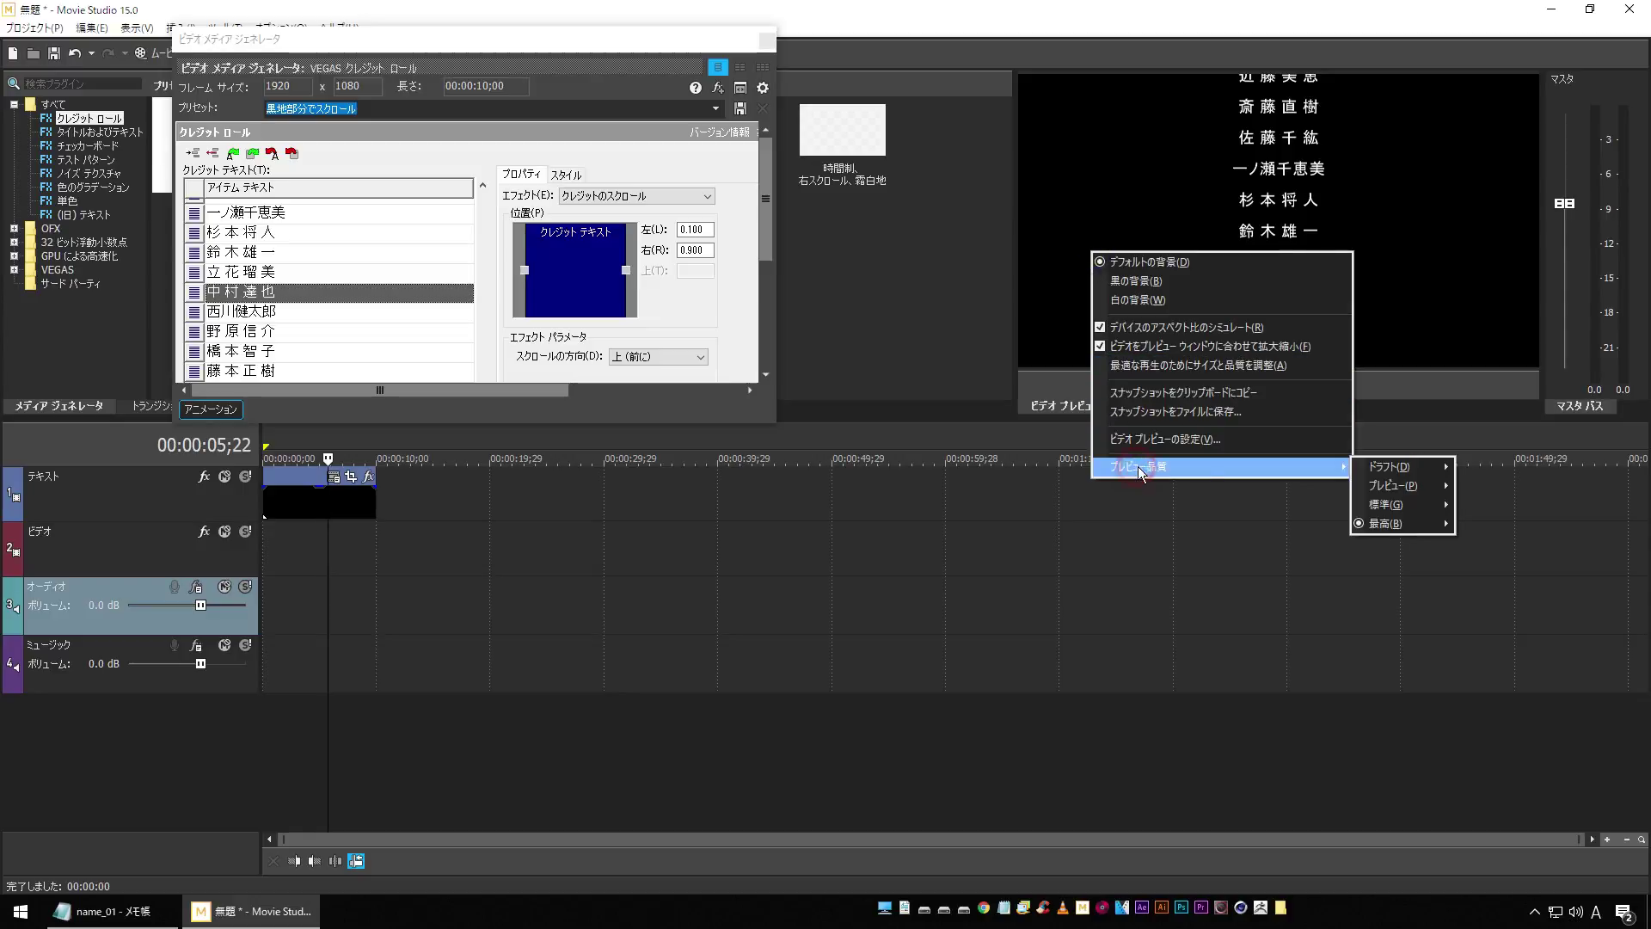
mouse_move(1393, 486)
left_click(1481, 487)
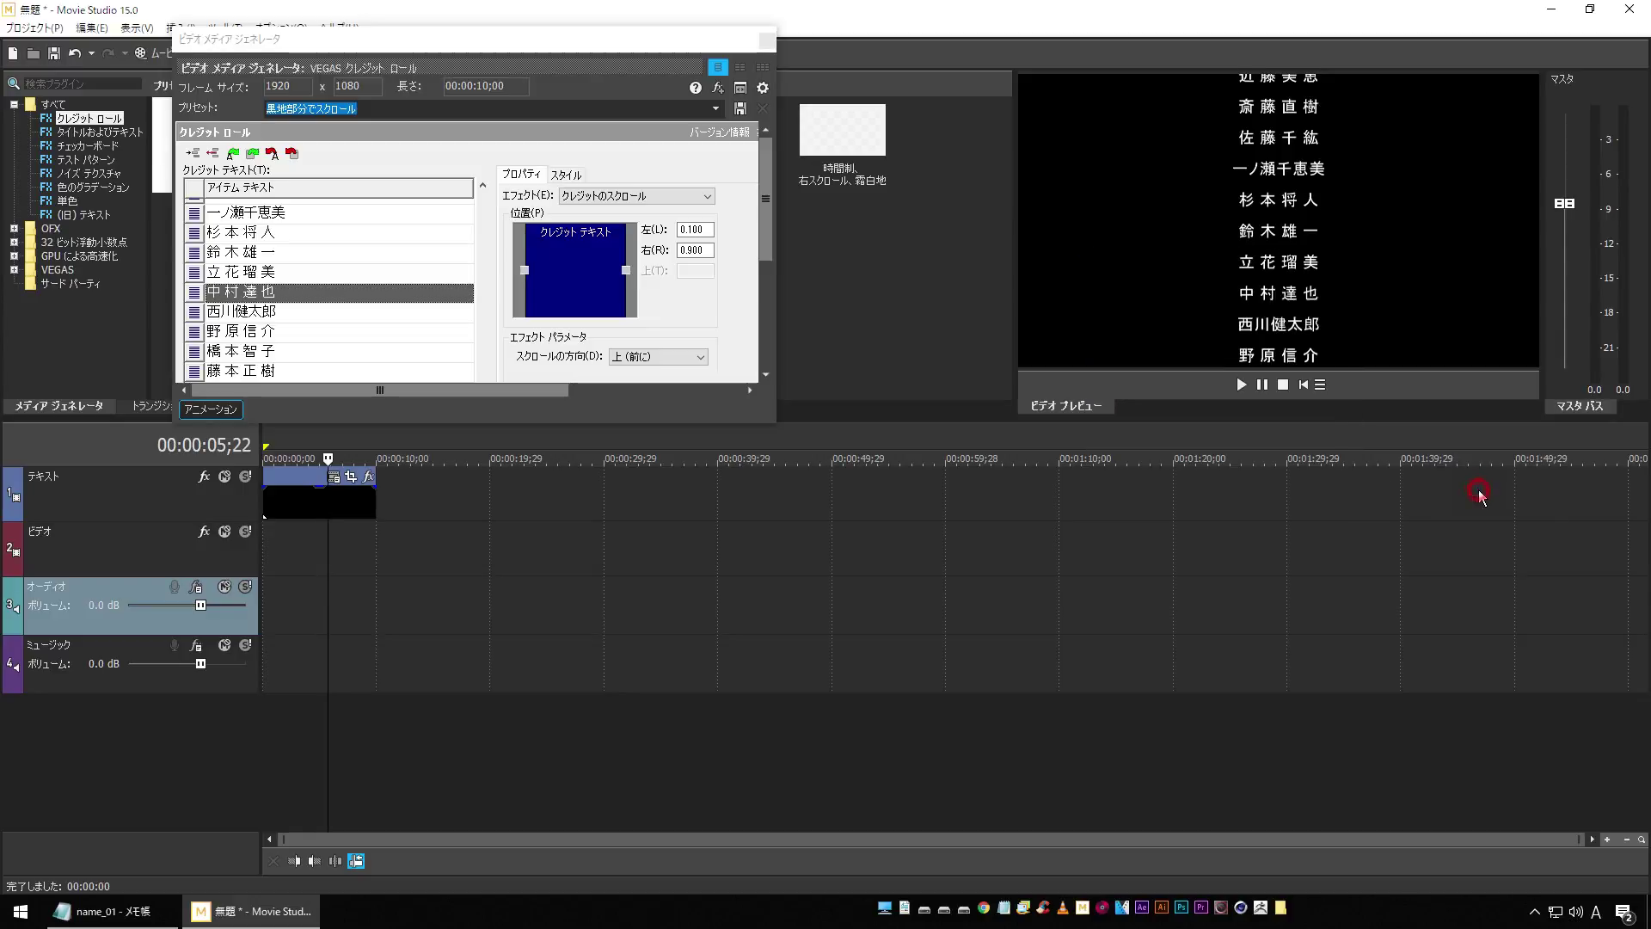
left_click(1304, 385)
left_click(1243, 385)
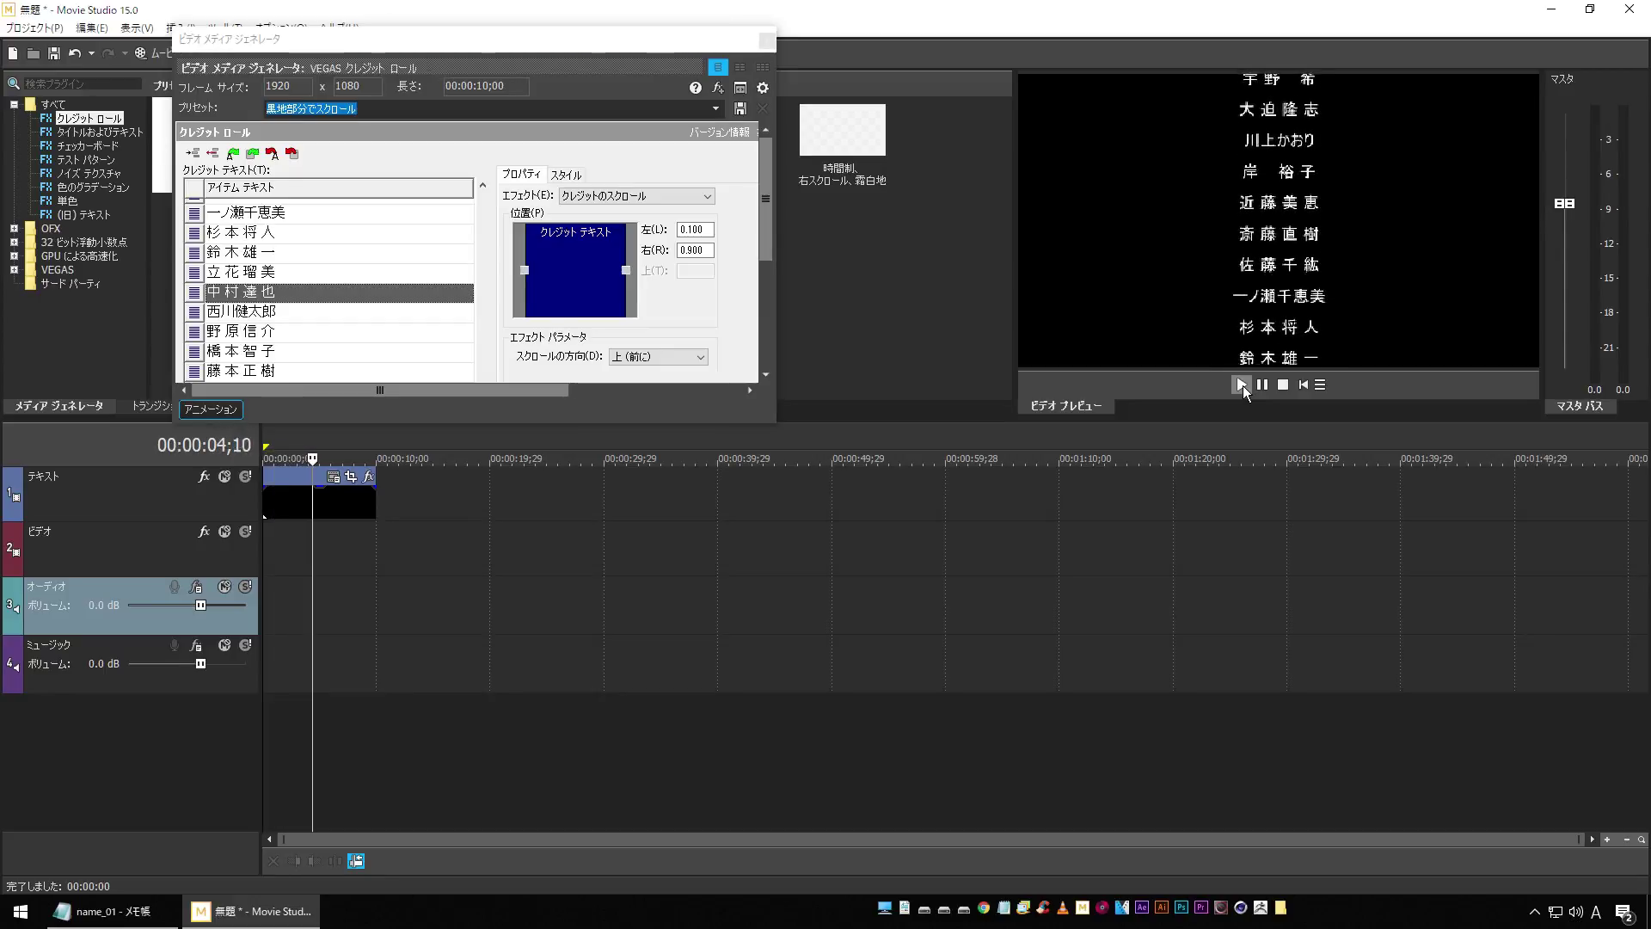
key("space")
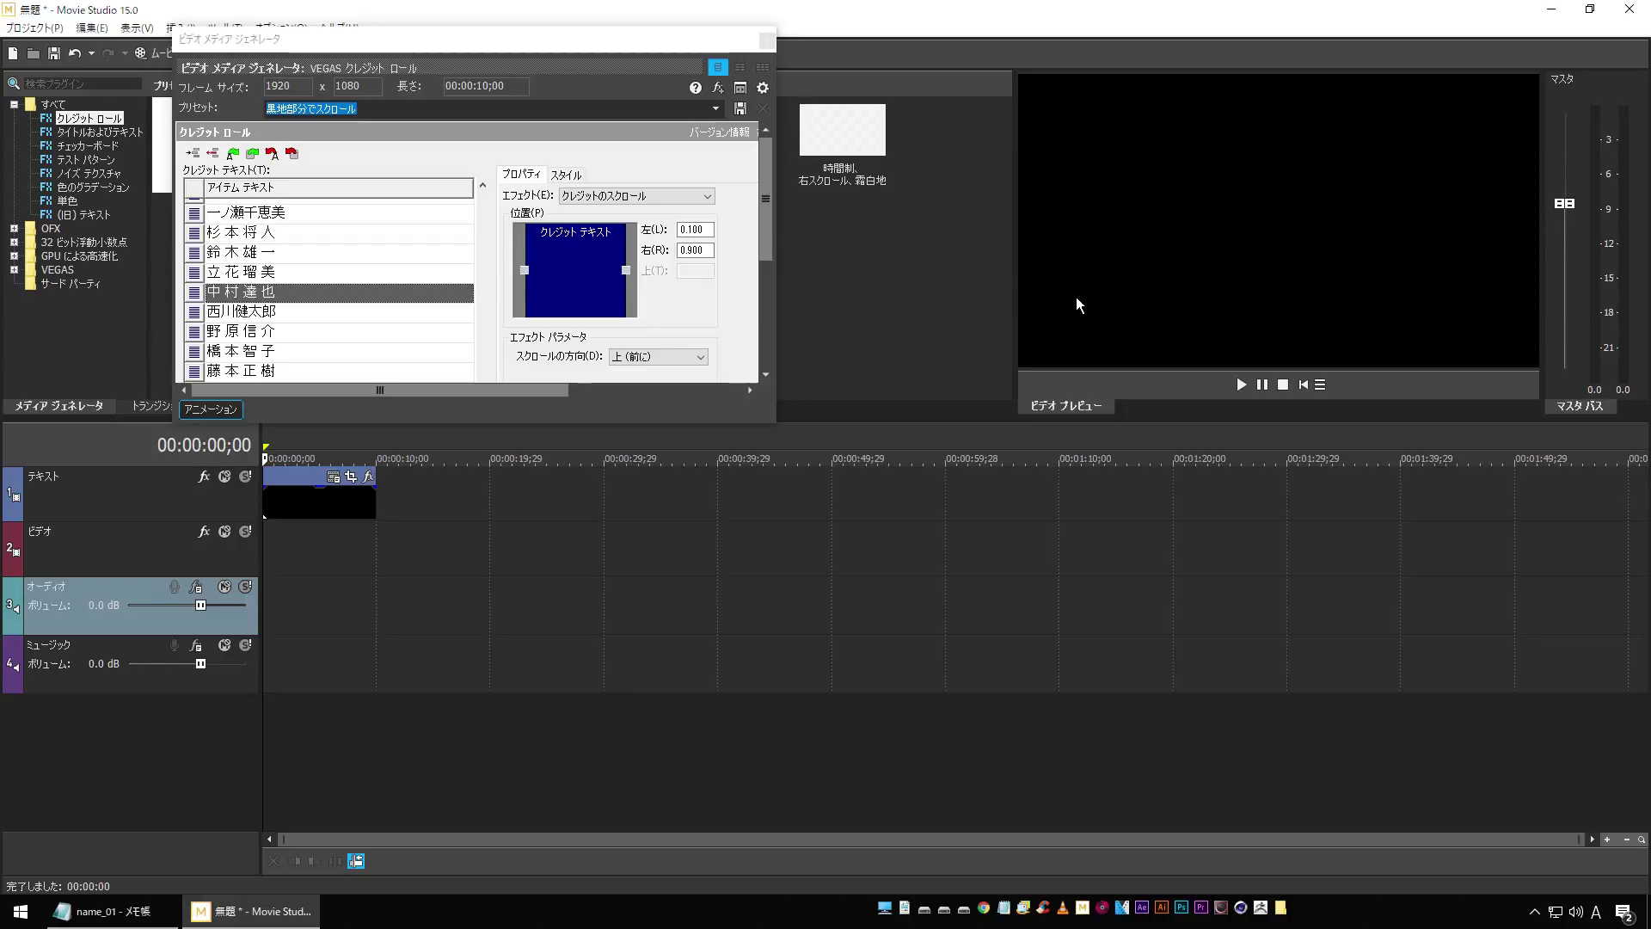
Step: Set both the credit roll's media length and its timeline event to 30 seconds and play it from the start
scroll(568, 247, "down", 2)
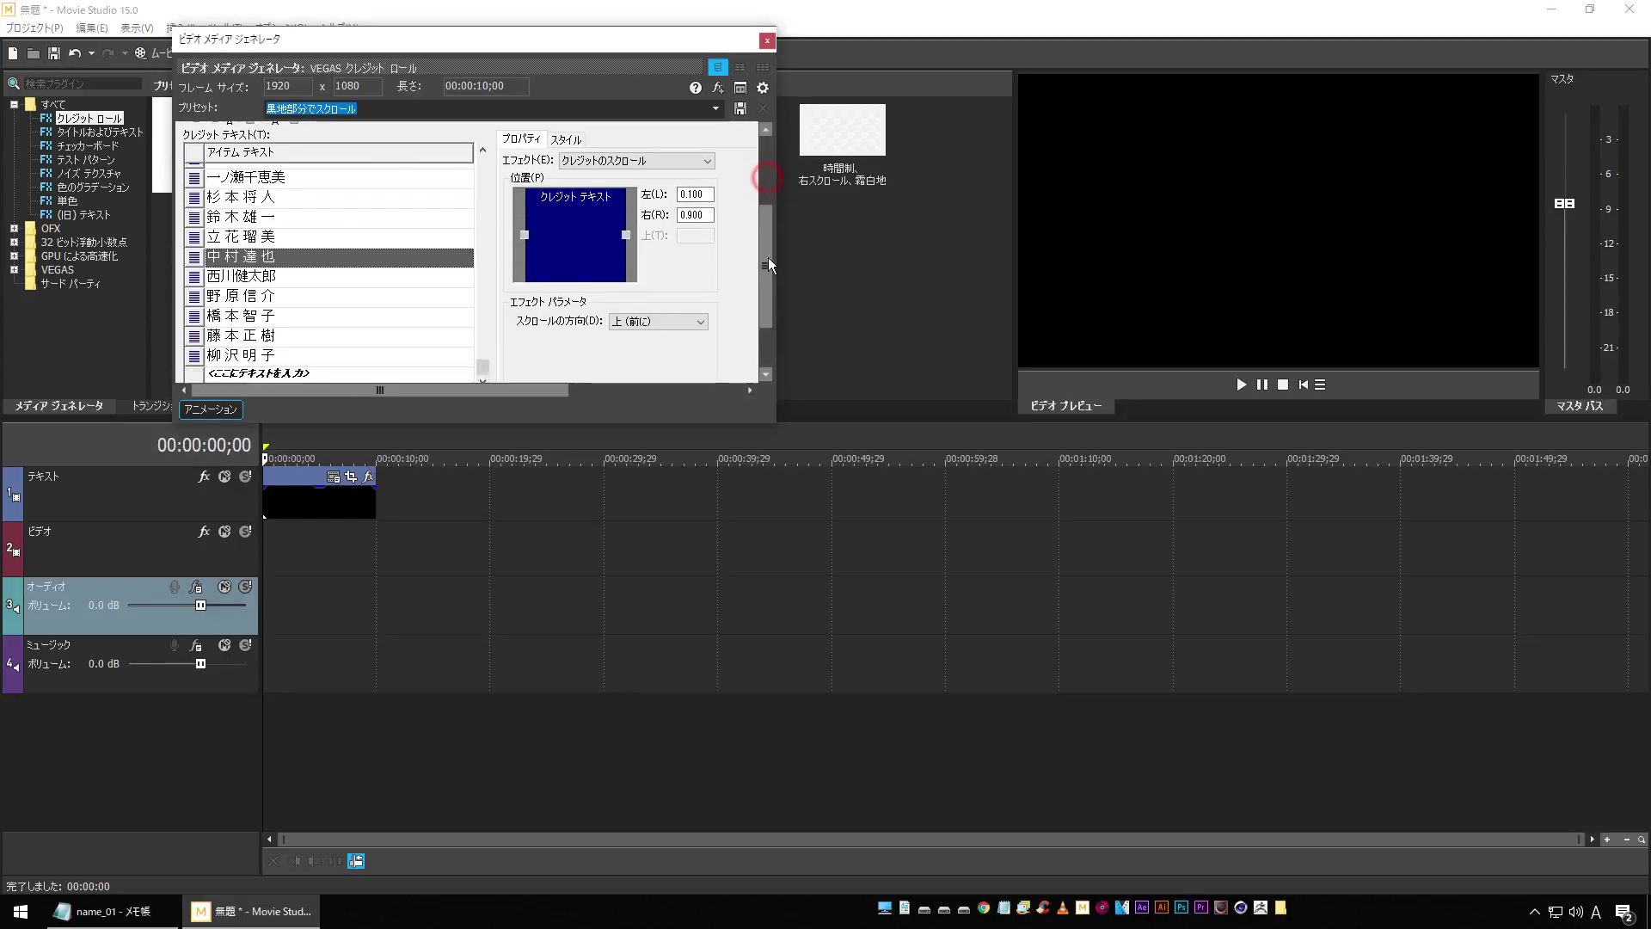
scroll(456, 193, "up", 3)
scroll(457, 193, "up", 2)
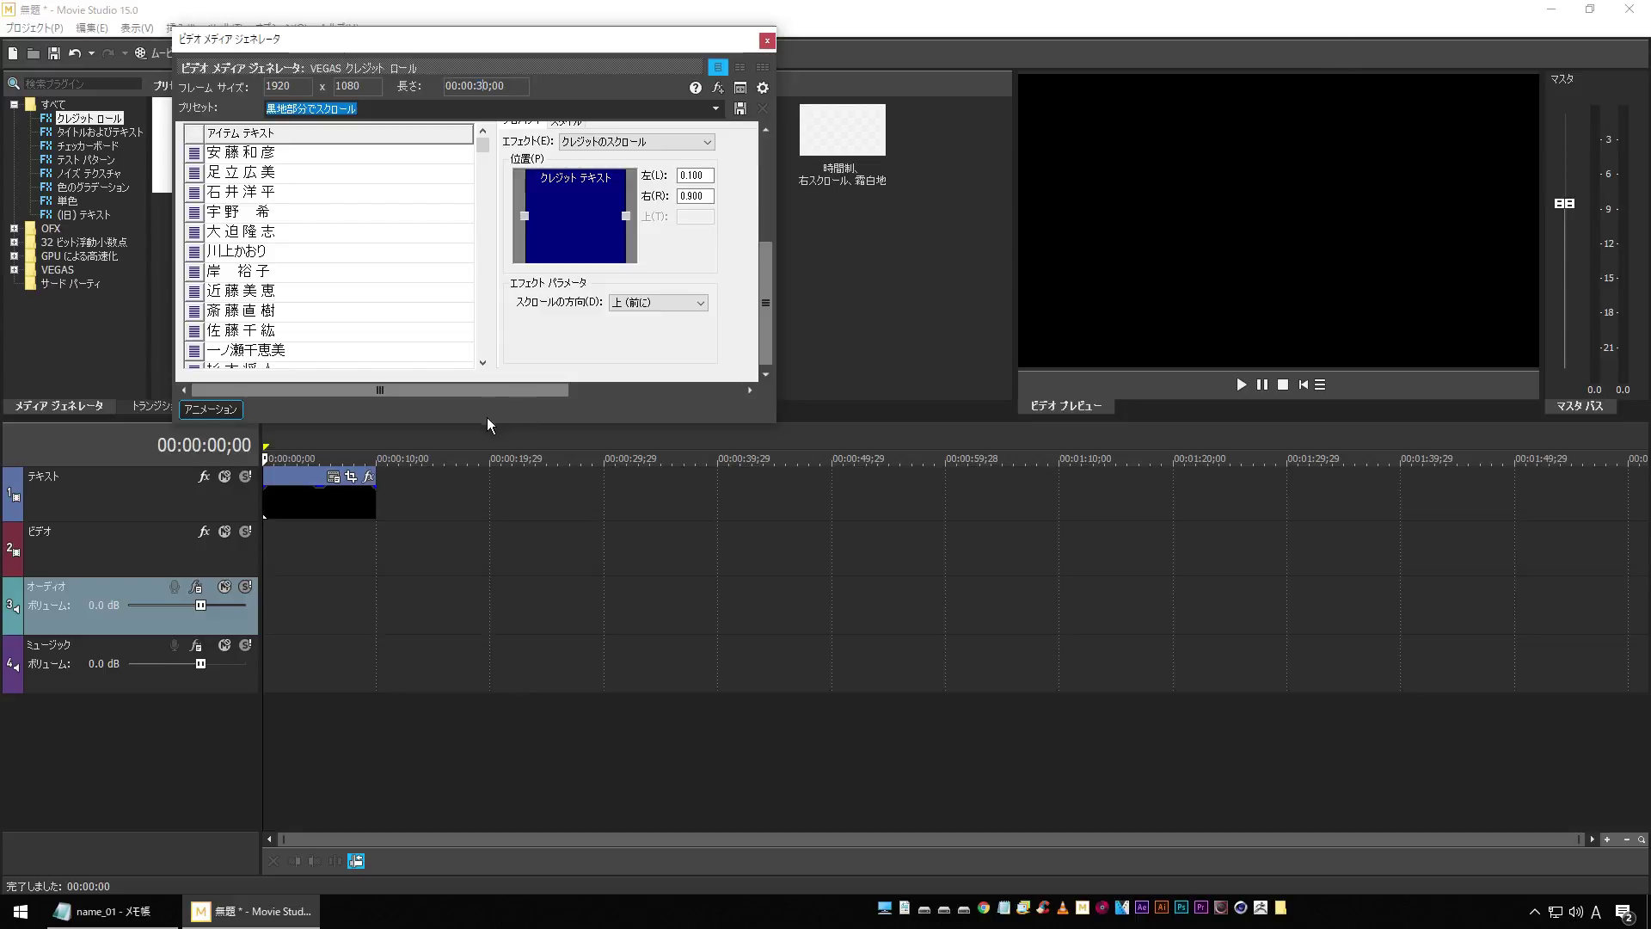
left_click(337, 509)
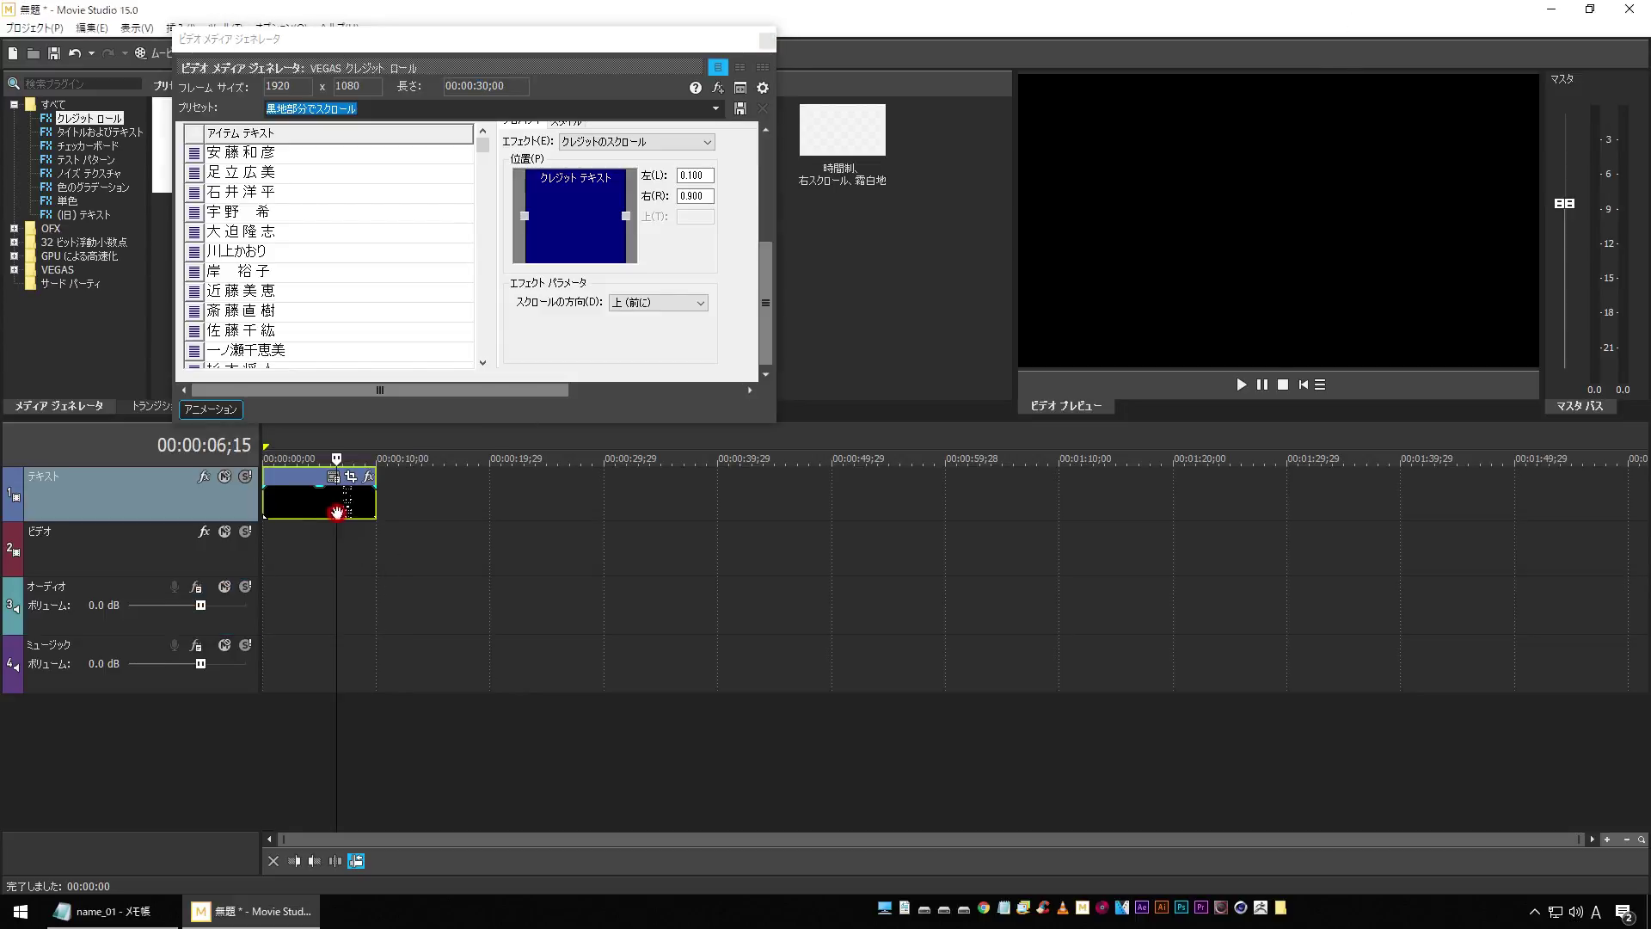
left_click_drag(376, 507, 603, 517)
left_click(1304, 384)
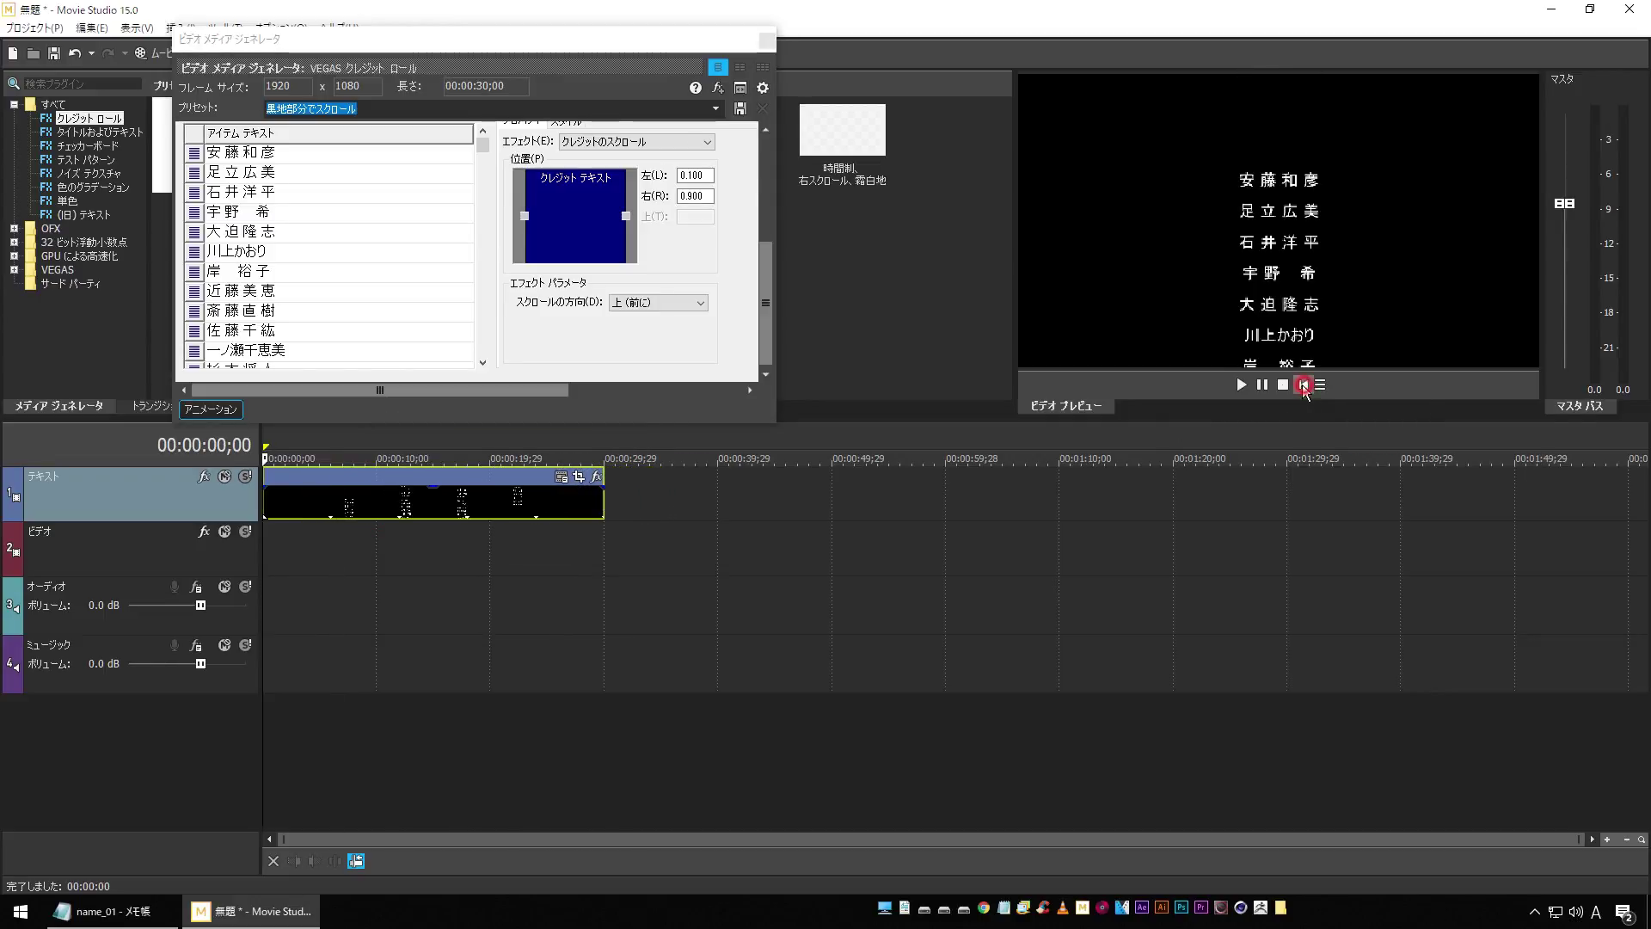
left_click(1240, 384)
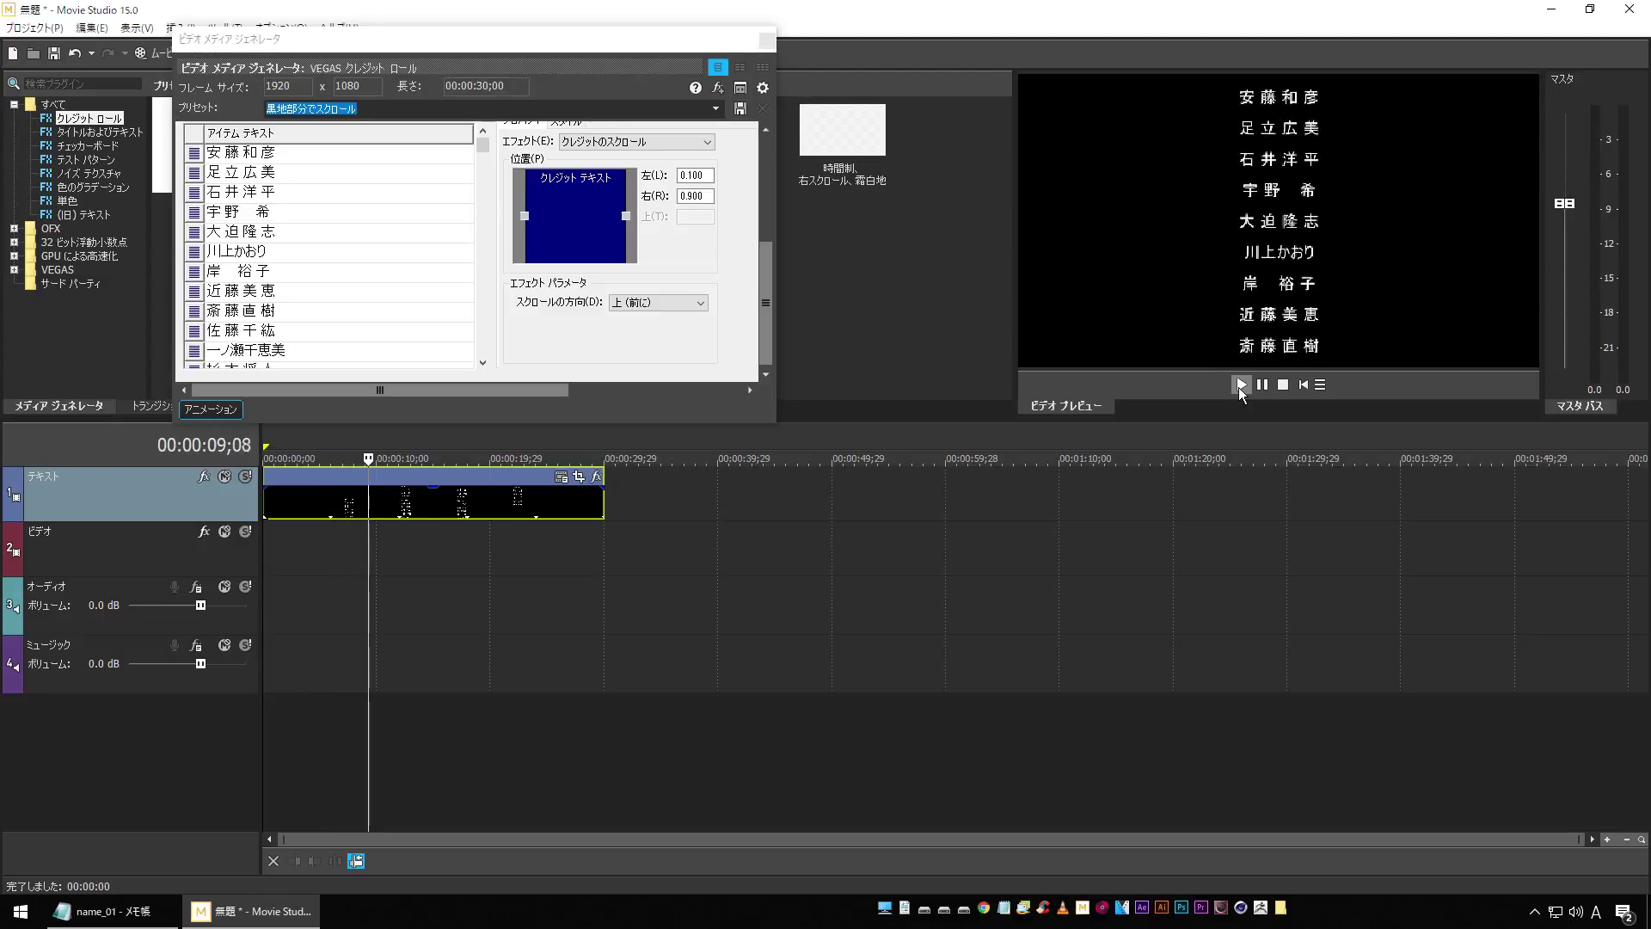
Step: With the playhead at about 12 seconds, shift the credit text toward the frame's right side using margins 左 0.592 and 右 1.000
left_click(317, 41)
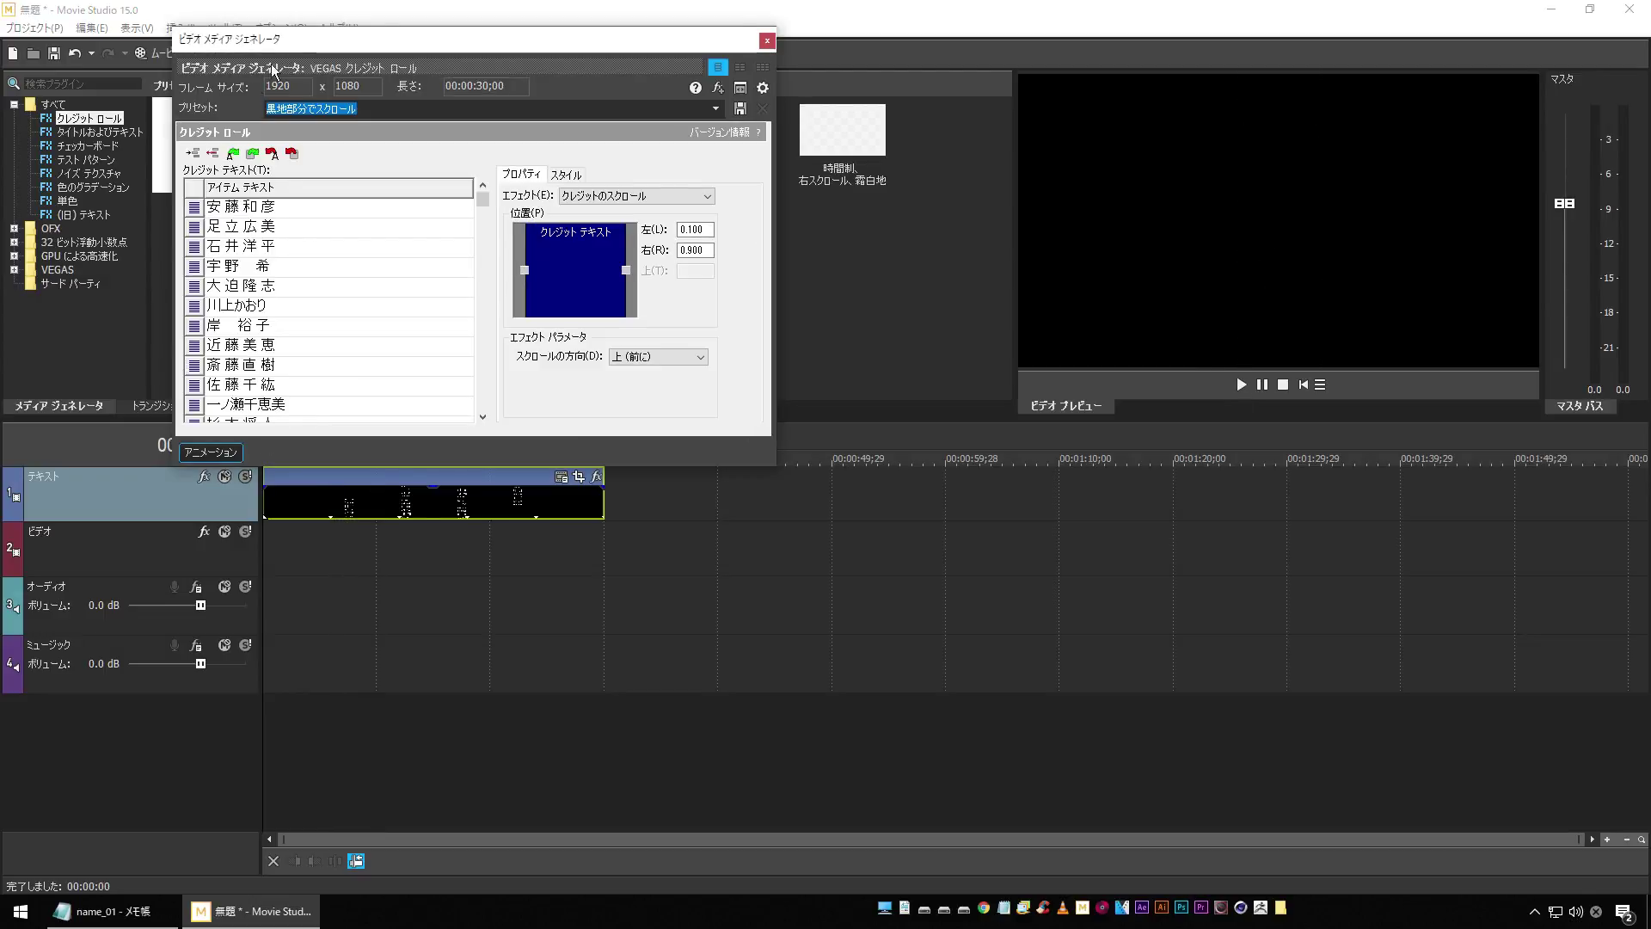
left_click(406, 612)
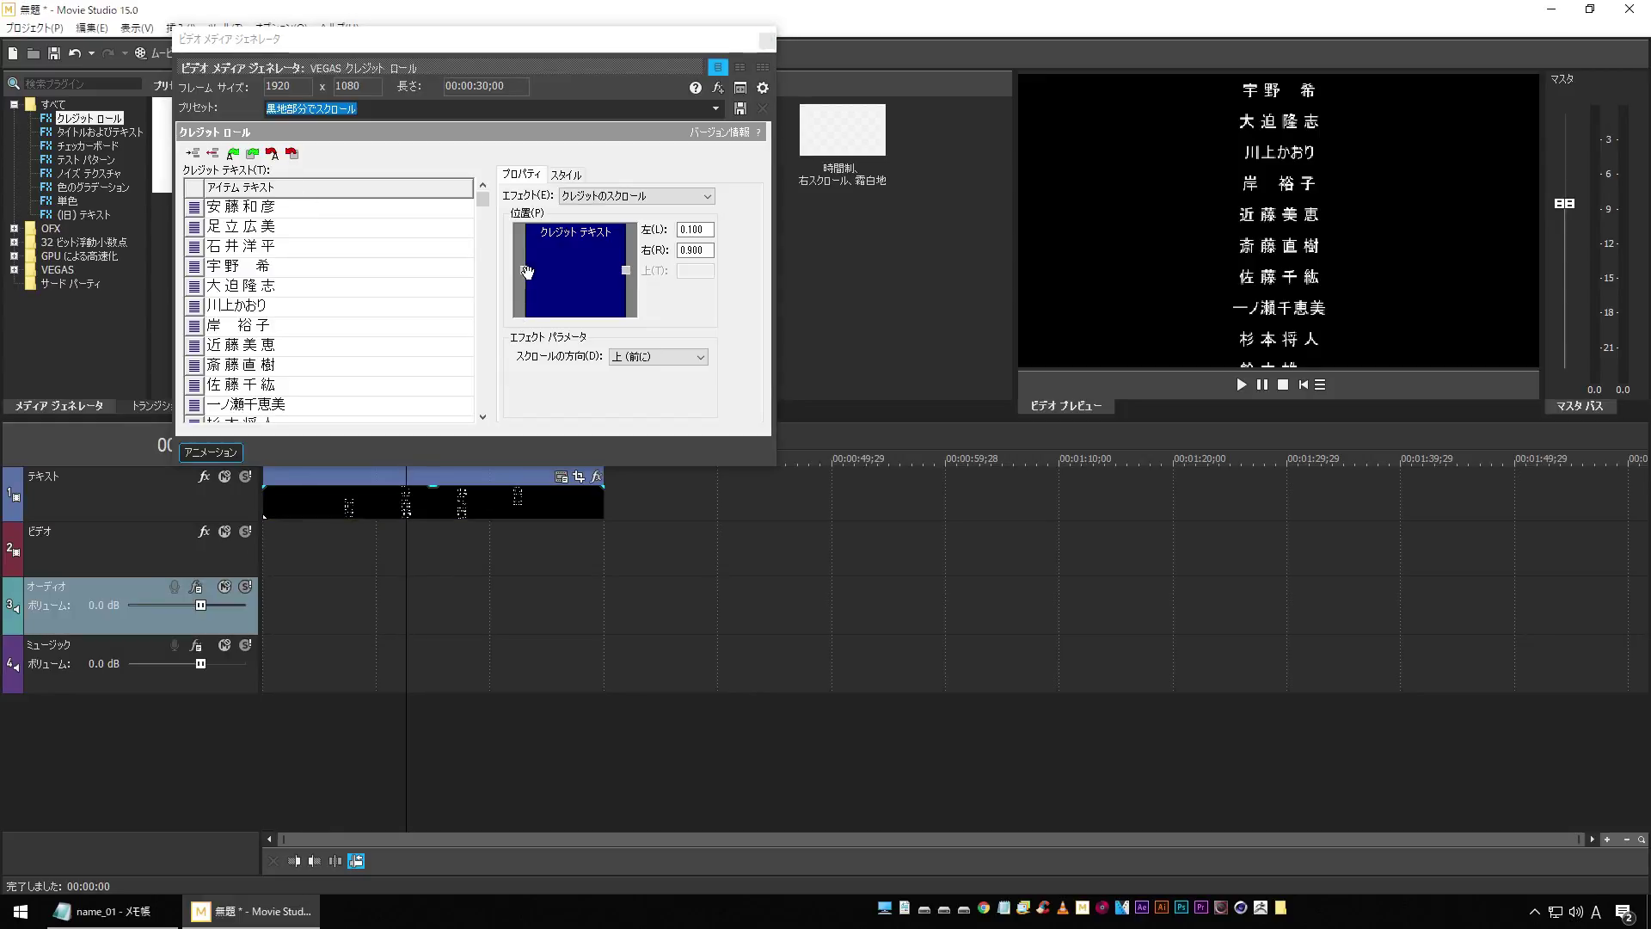
left_click_drag(527, 272, 588, 270)
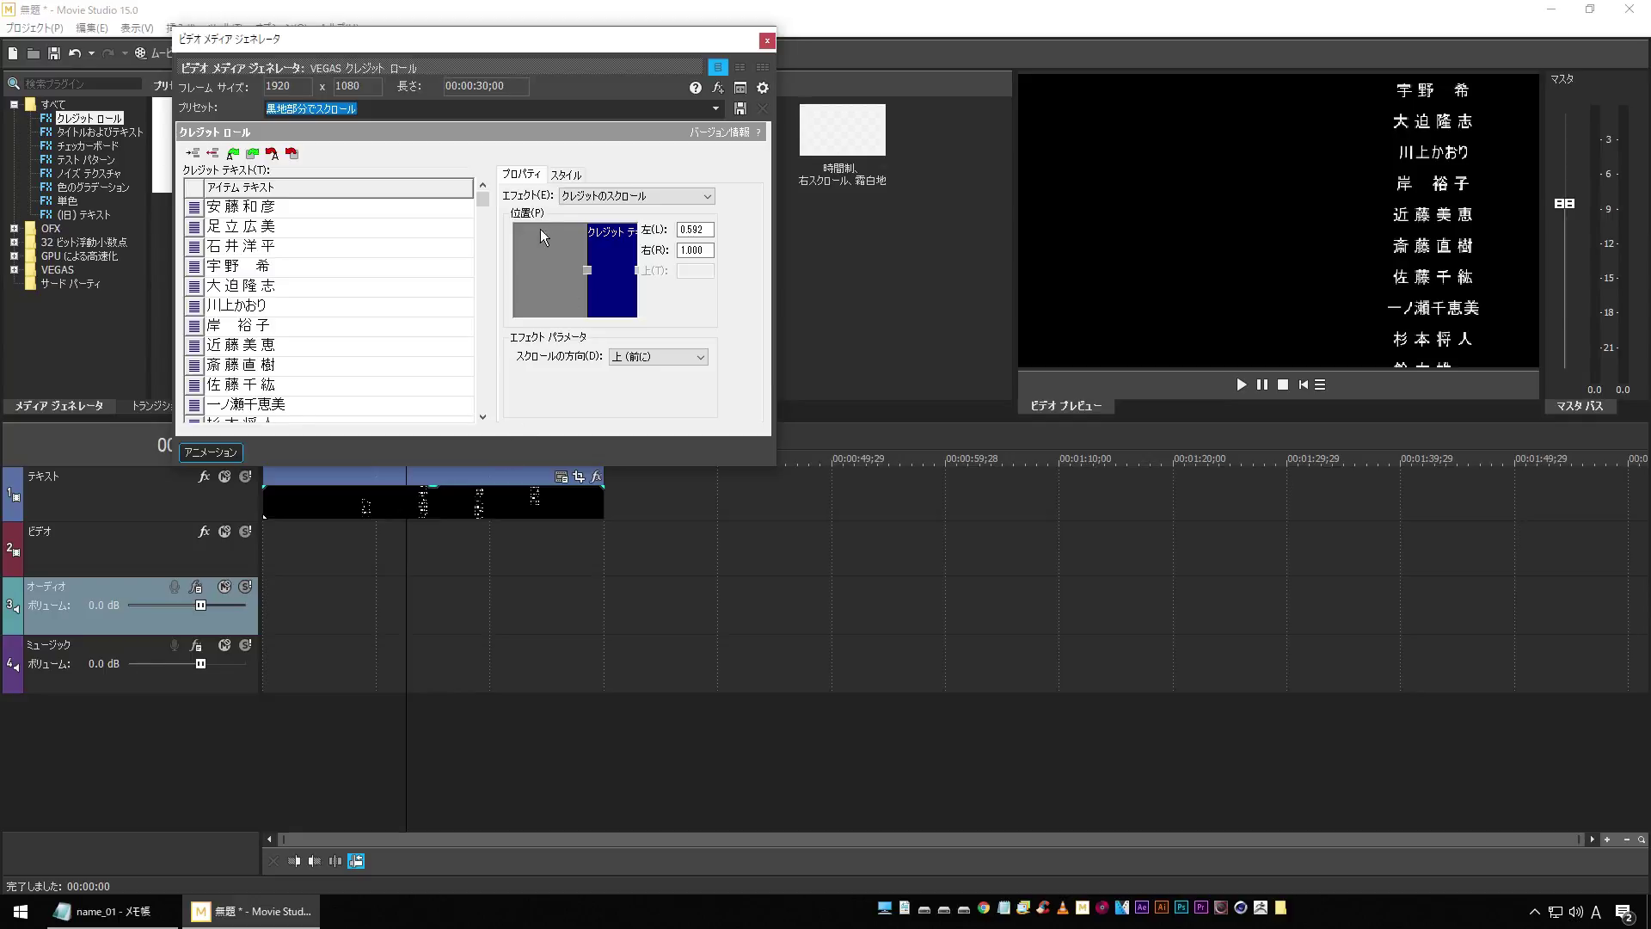
Step: Set the font of the シングル アイテム style to TBUDゴシック Std B at size 18
left_click(569, 176)
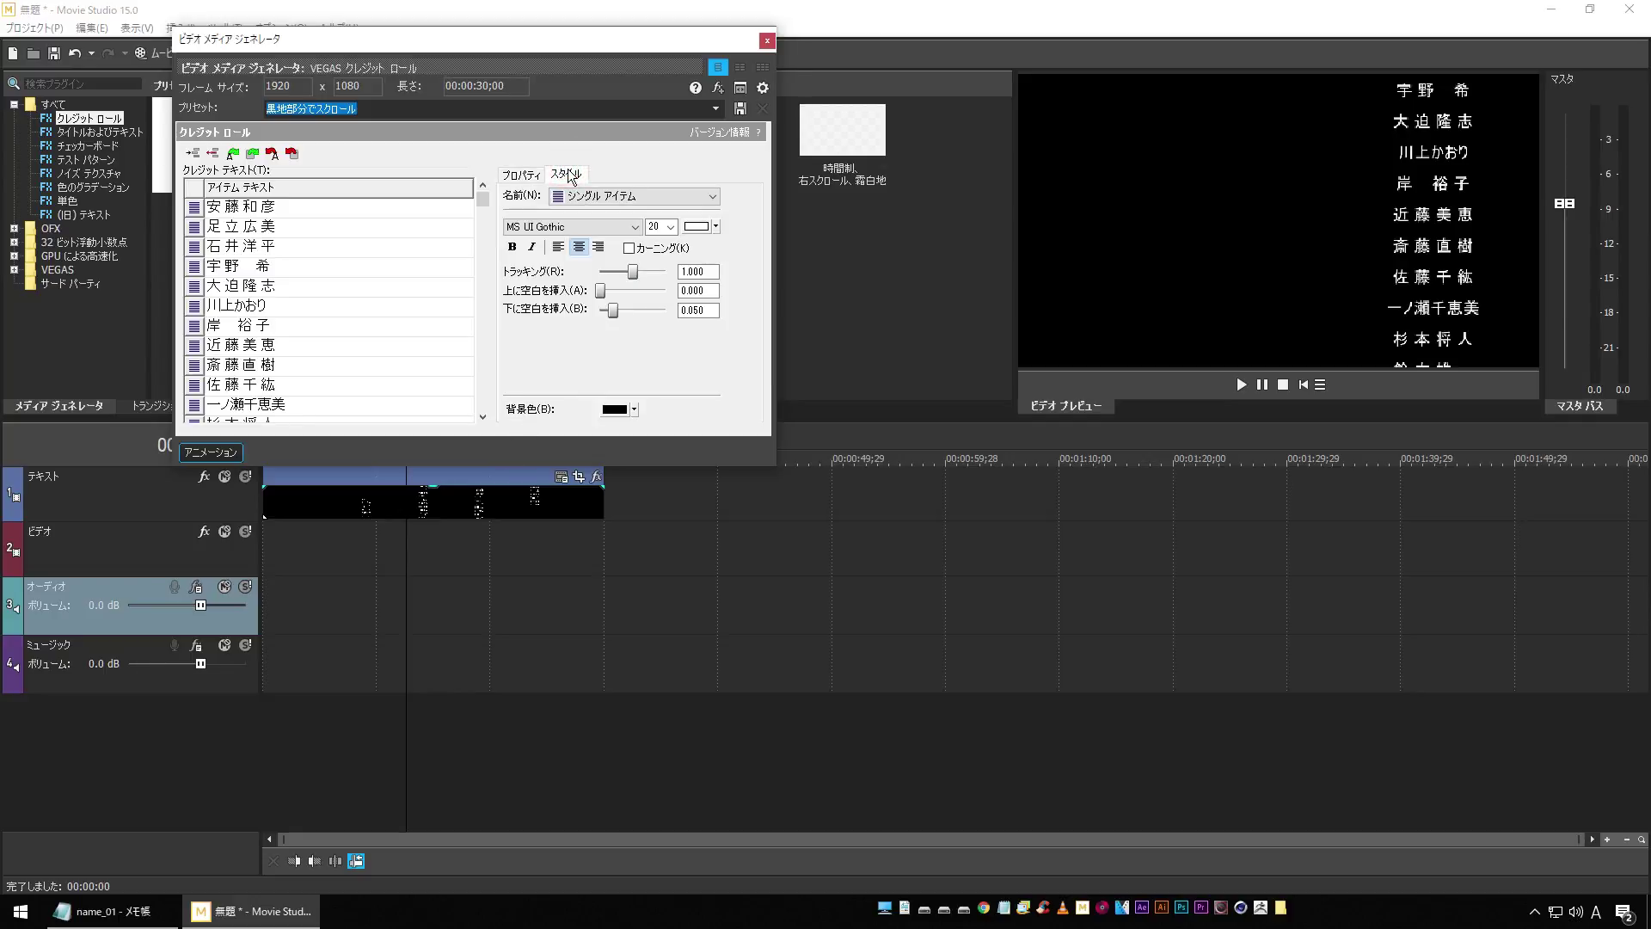
left_click(613, 228)
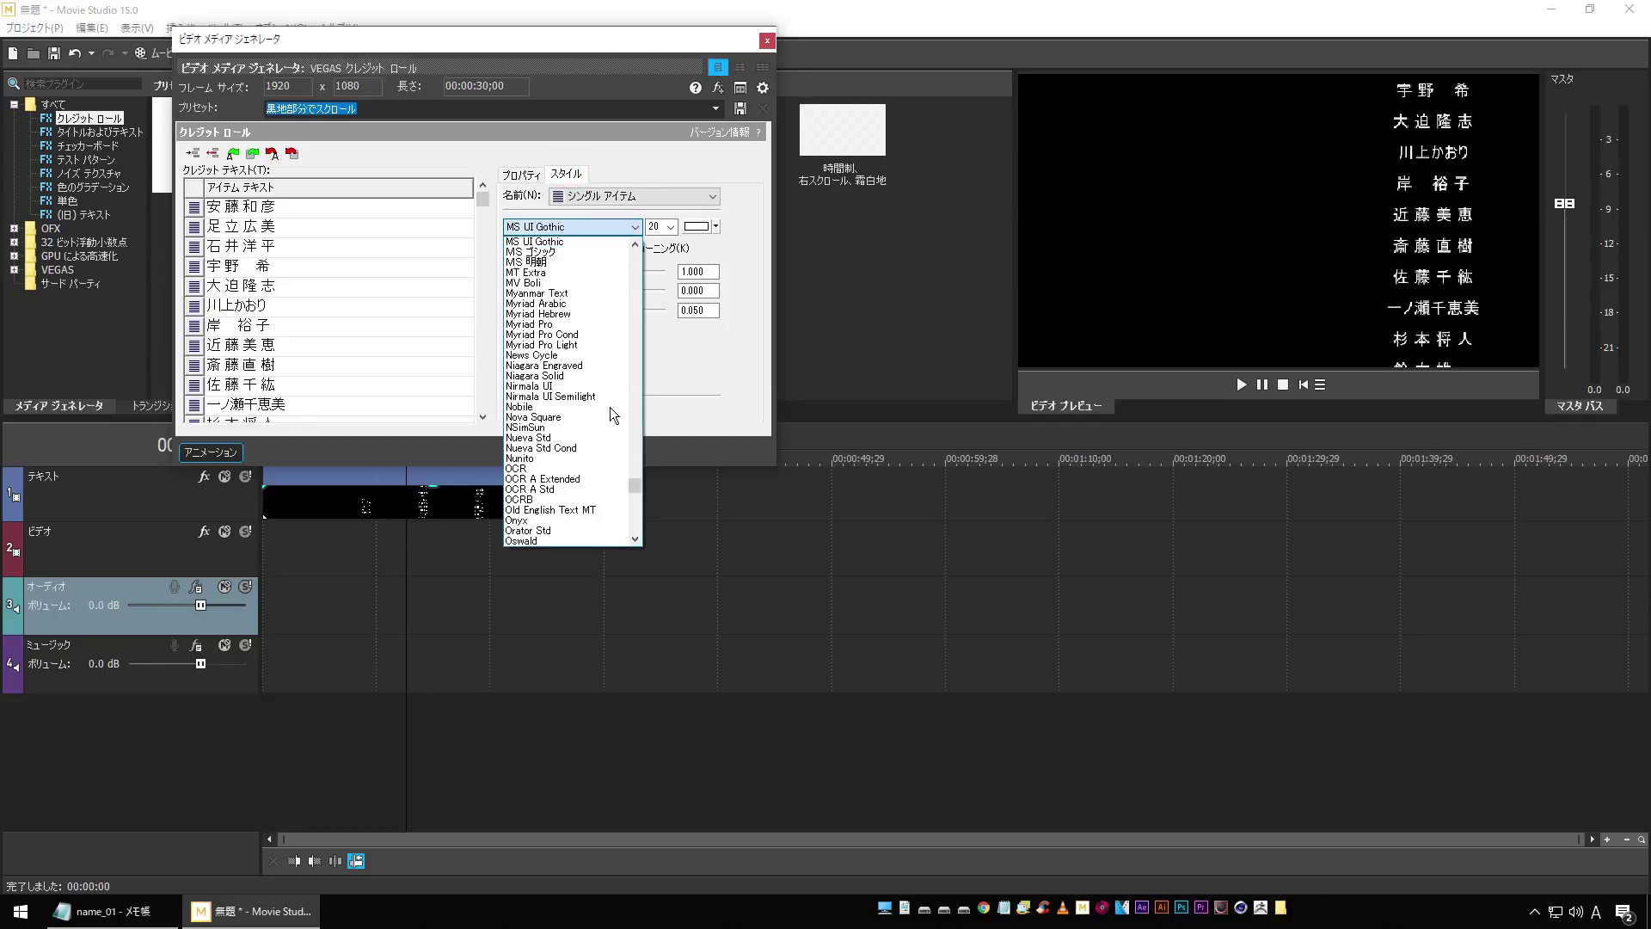
mouse_move(642, 488)
left_mouse_down()
mouse_move(632, 539)
mouse_move(635, 500)
left_mouse_up()
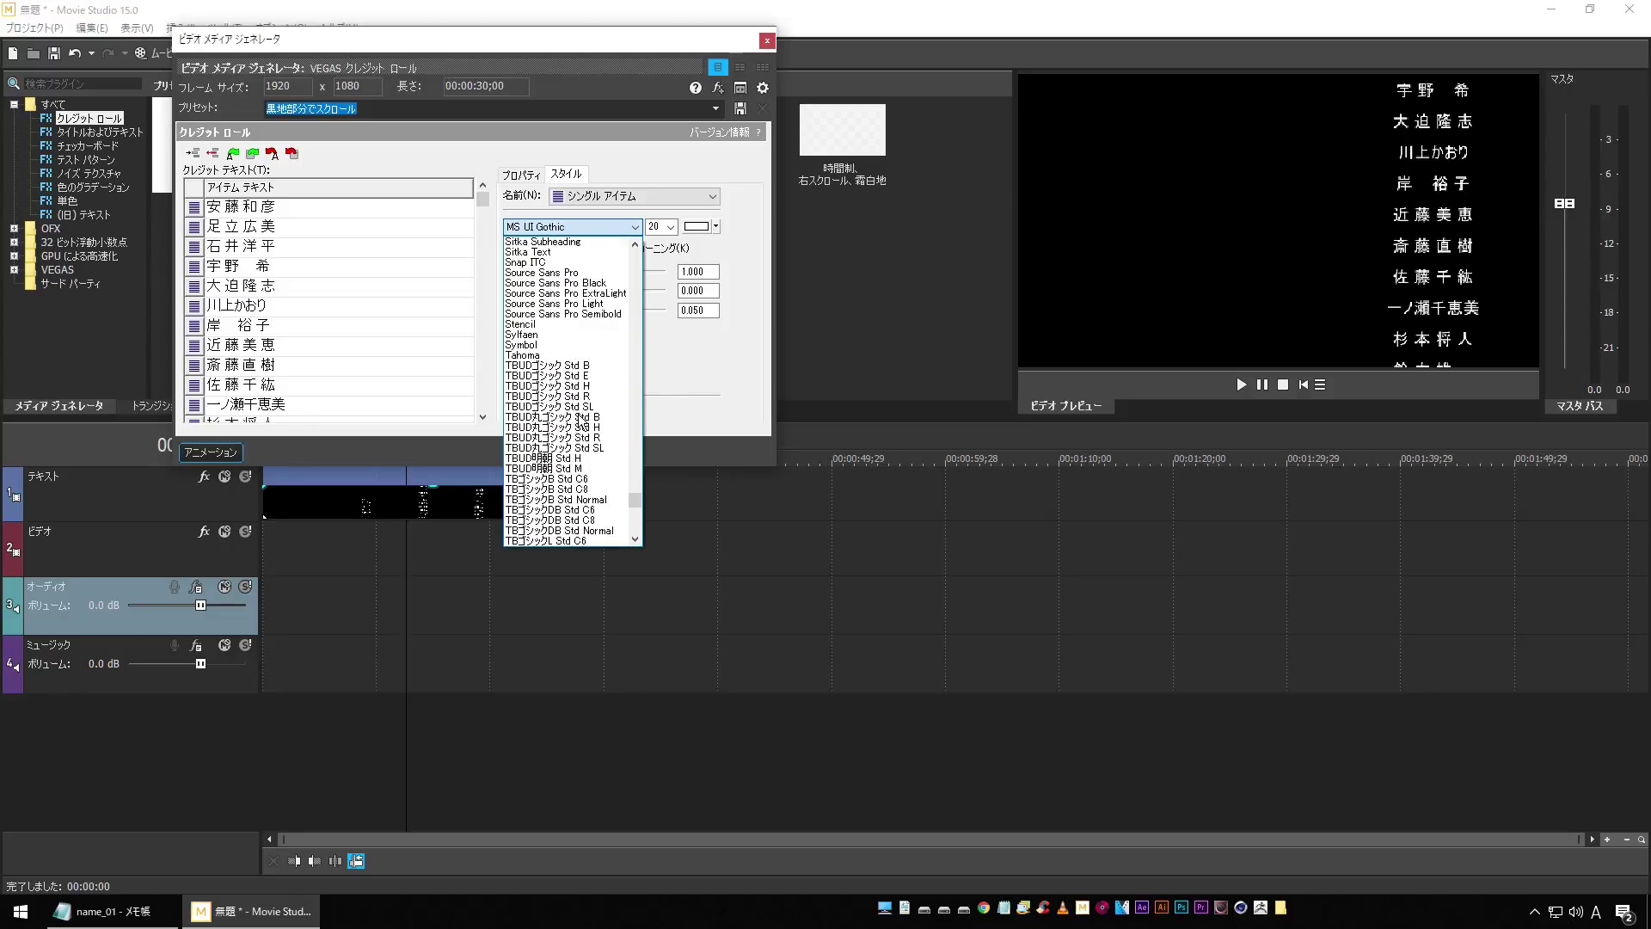
left_click(549, 370)
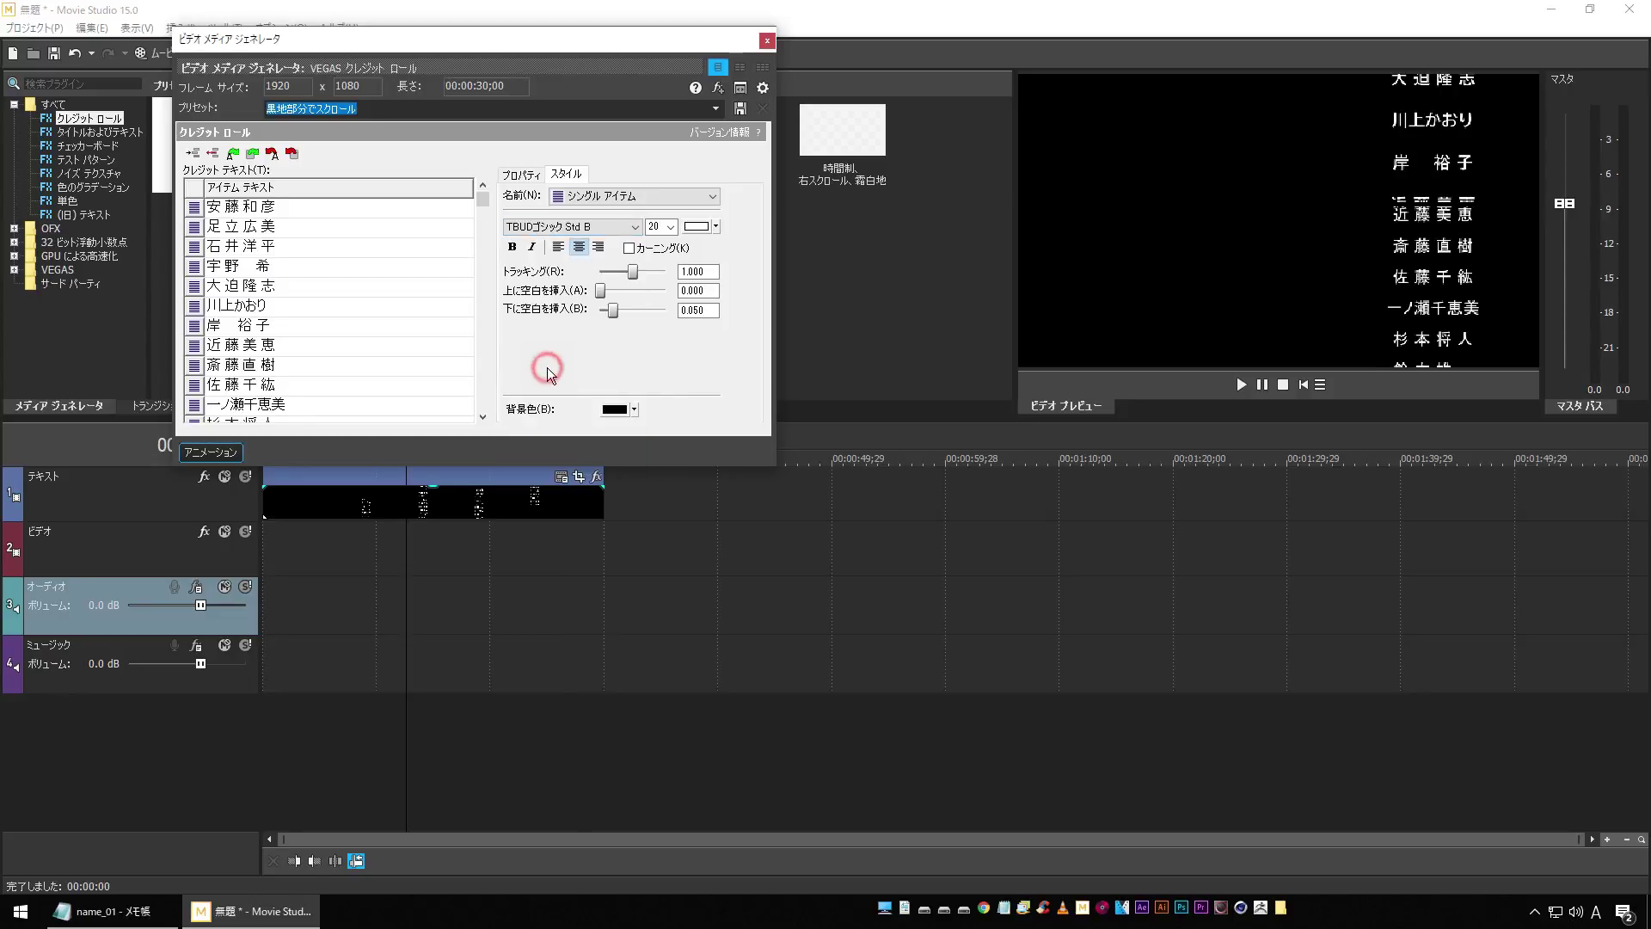
left_click(670, 227)
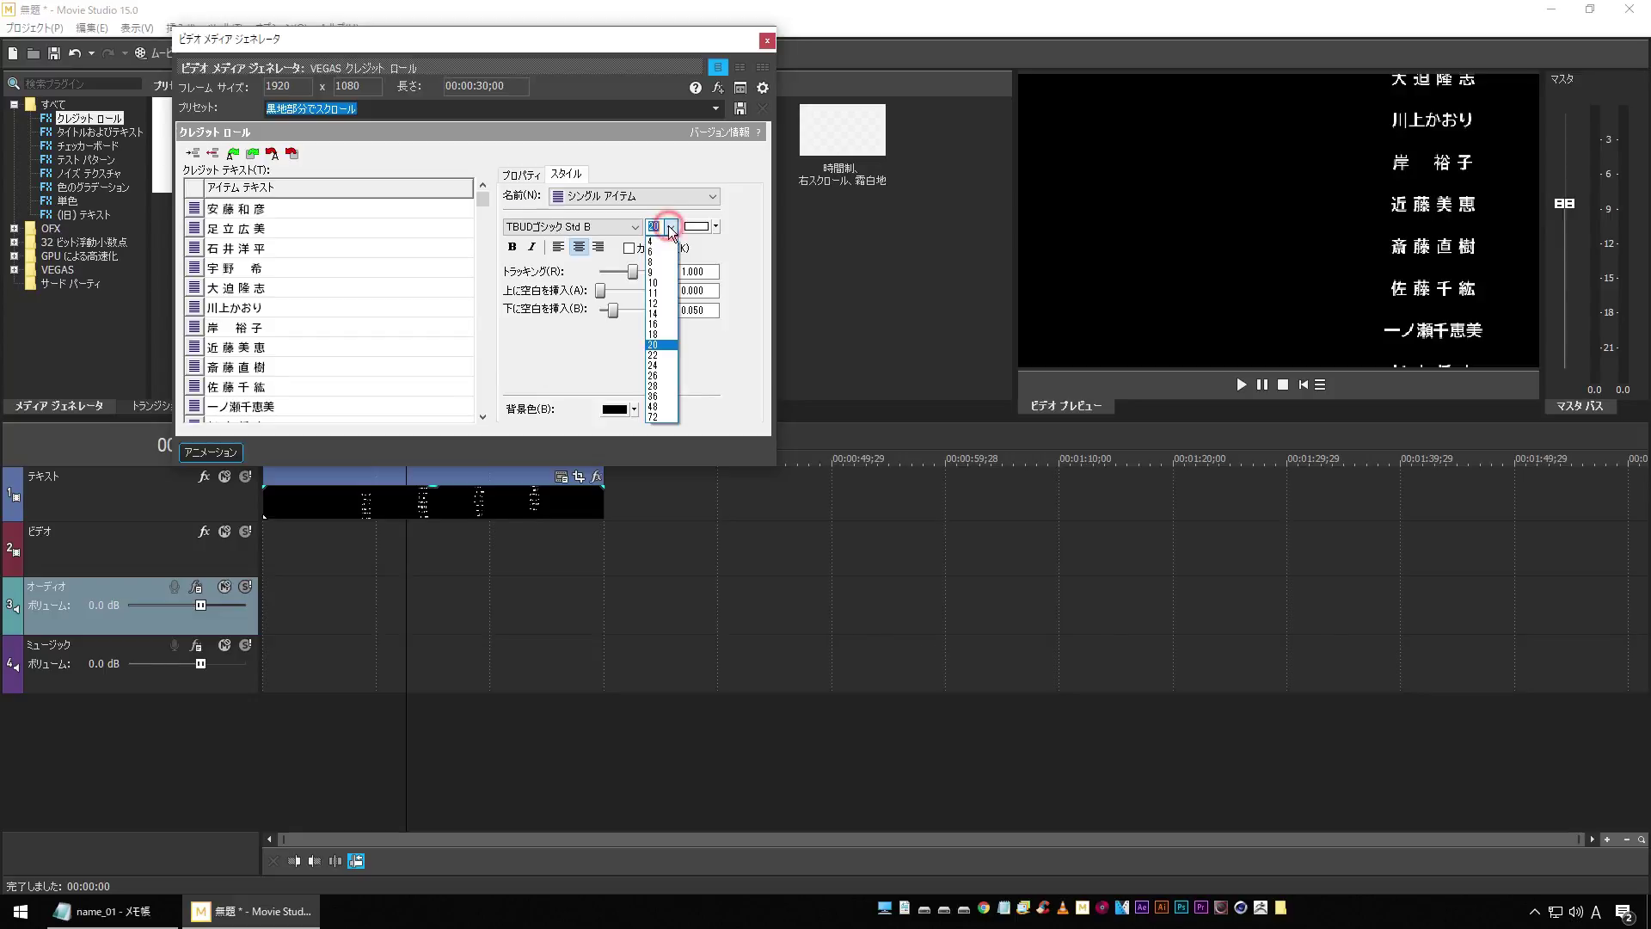
left_click(663, 334)
Step: Adjust the name spacing to tracking 1.105, space above 0.000 and space below 0.026
left_click_drag(633, 271, 639, 274)
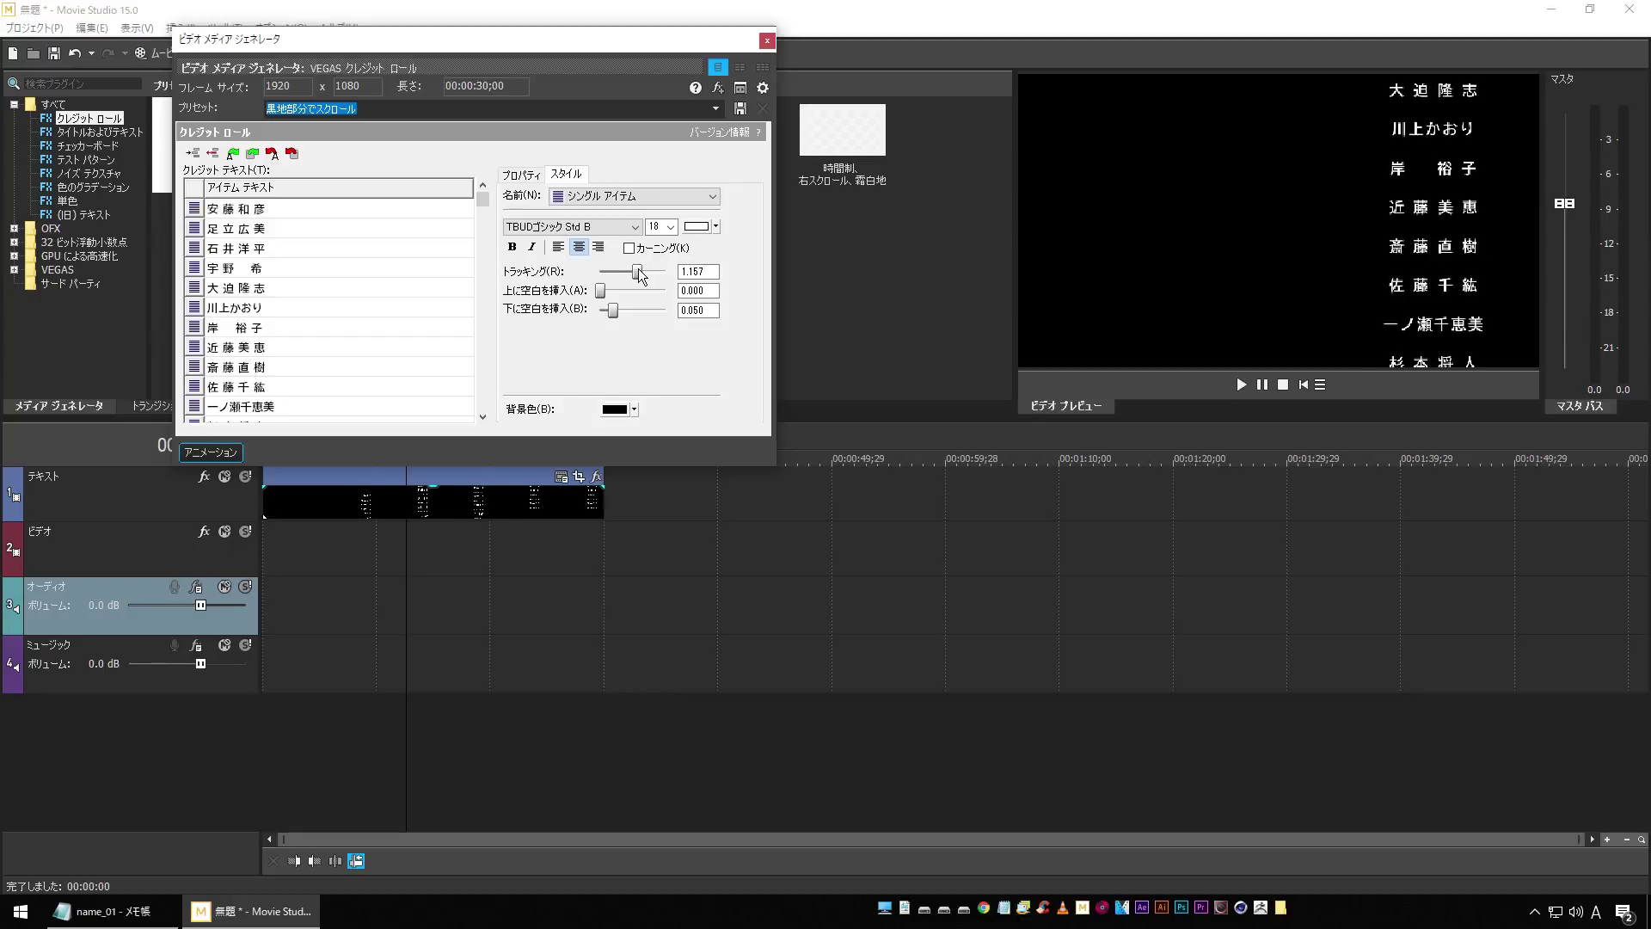
left_click_drag(639, 270, 637, 271)
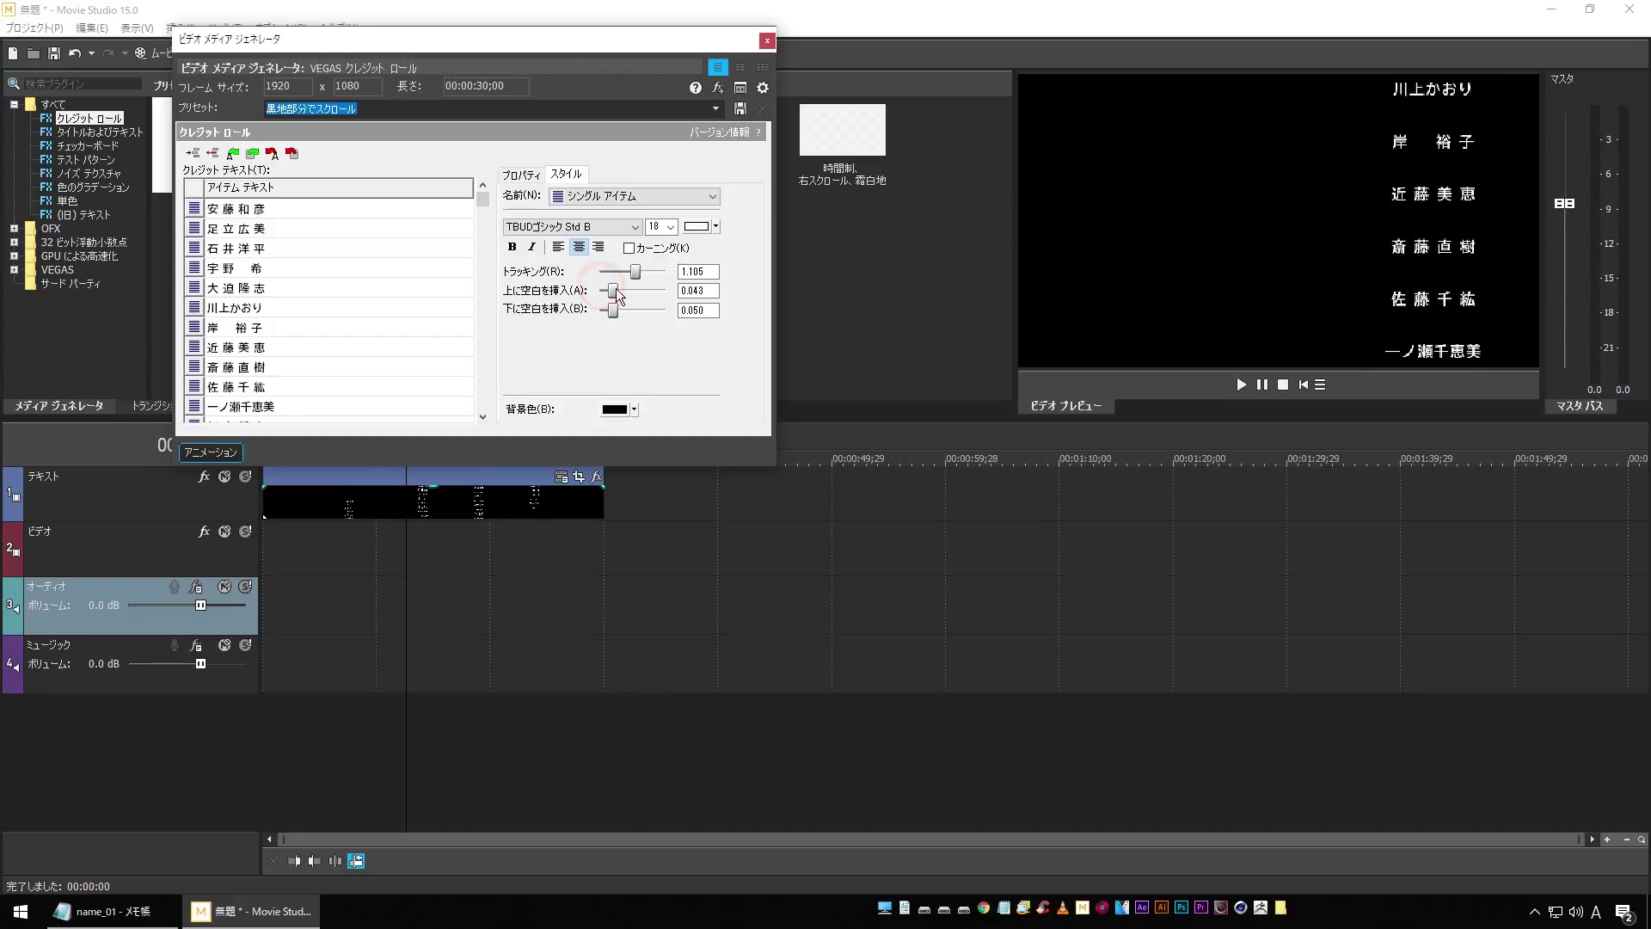
left_click_drag(606, 316, 607, 315)
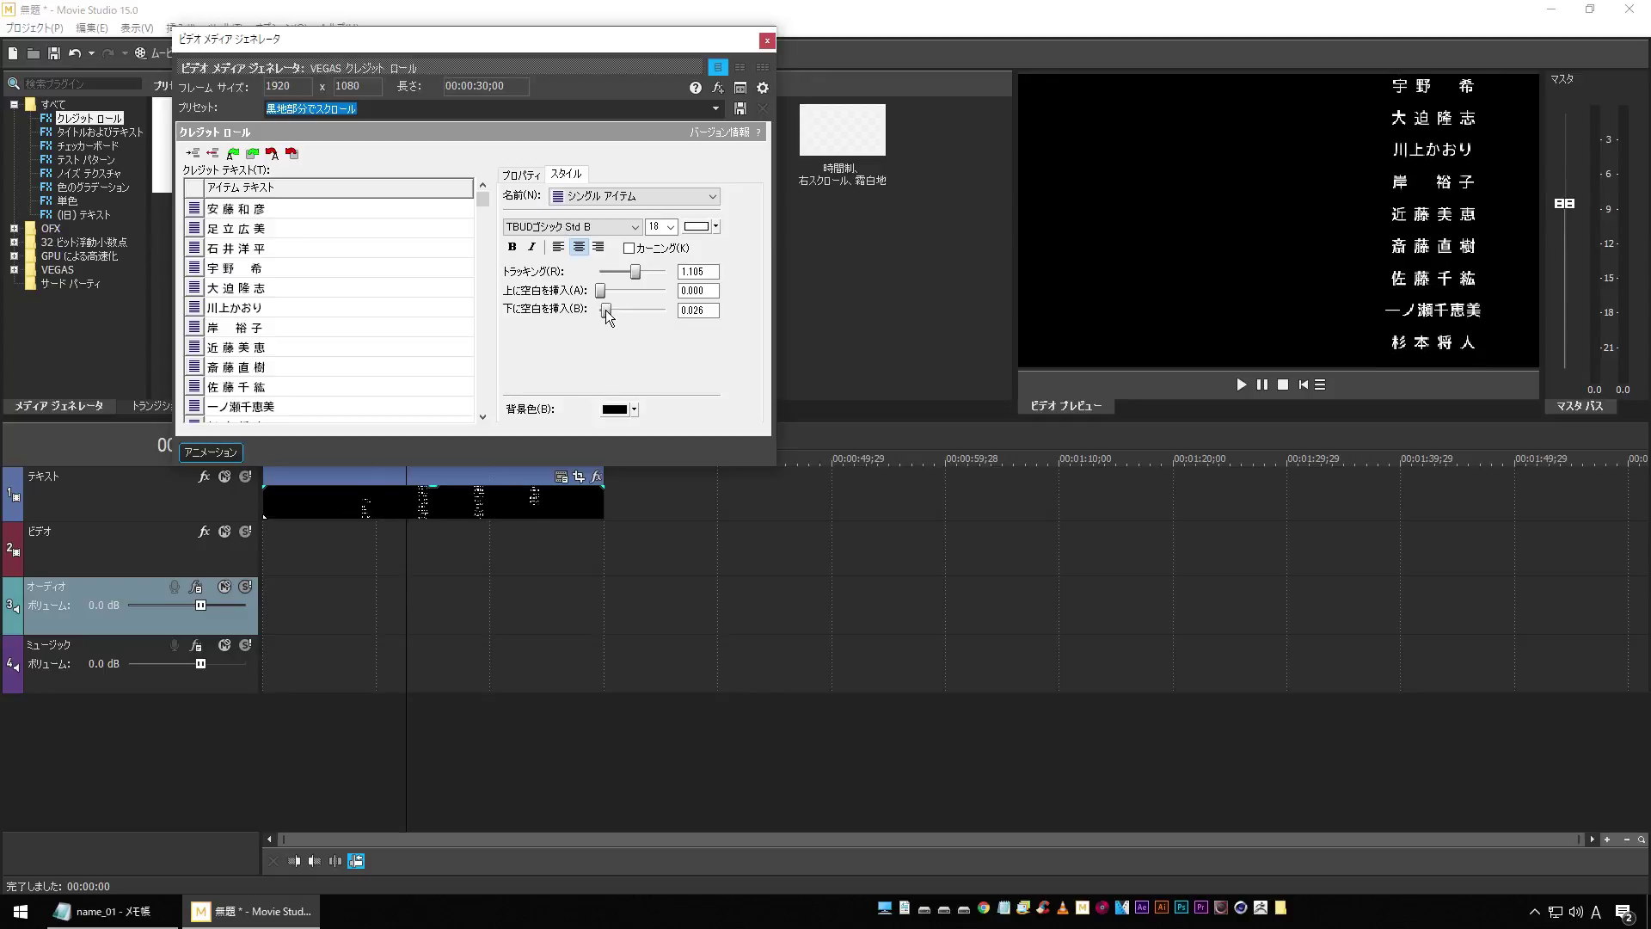
Step: Set the video preview quality to 最高 at フル resolution
right_click(1284, 206)
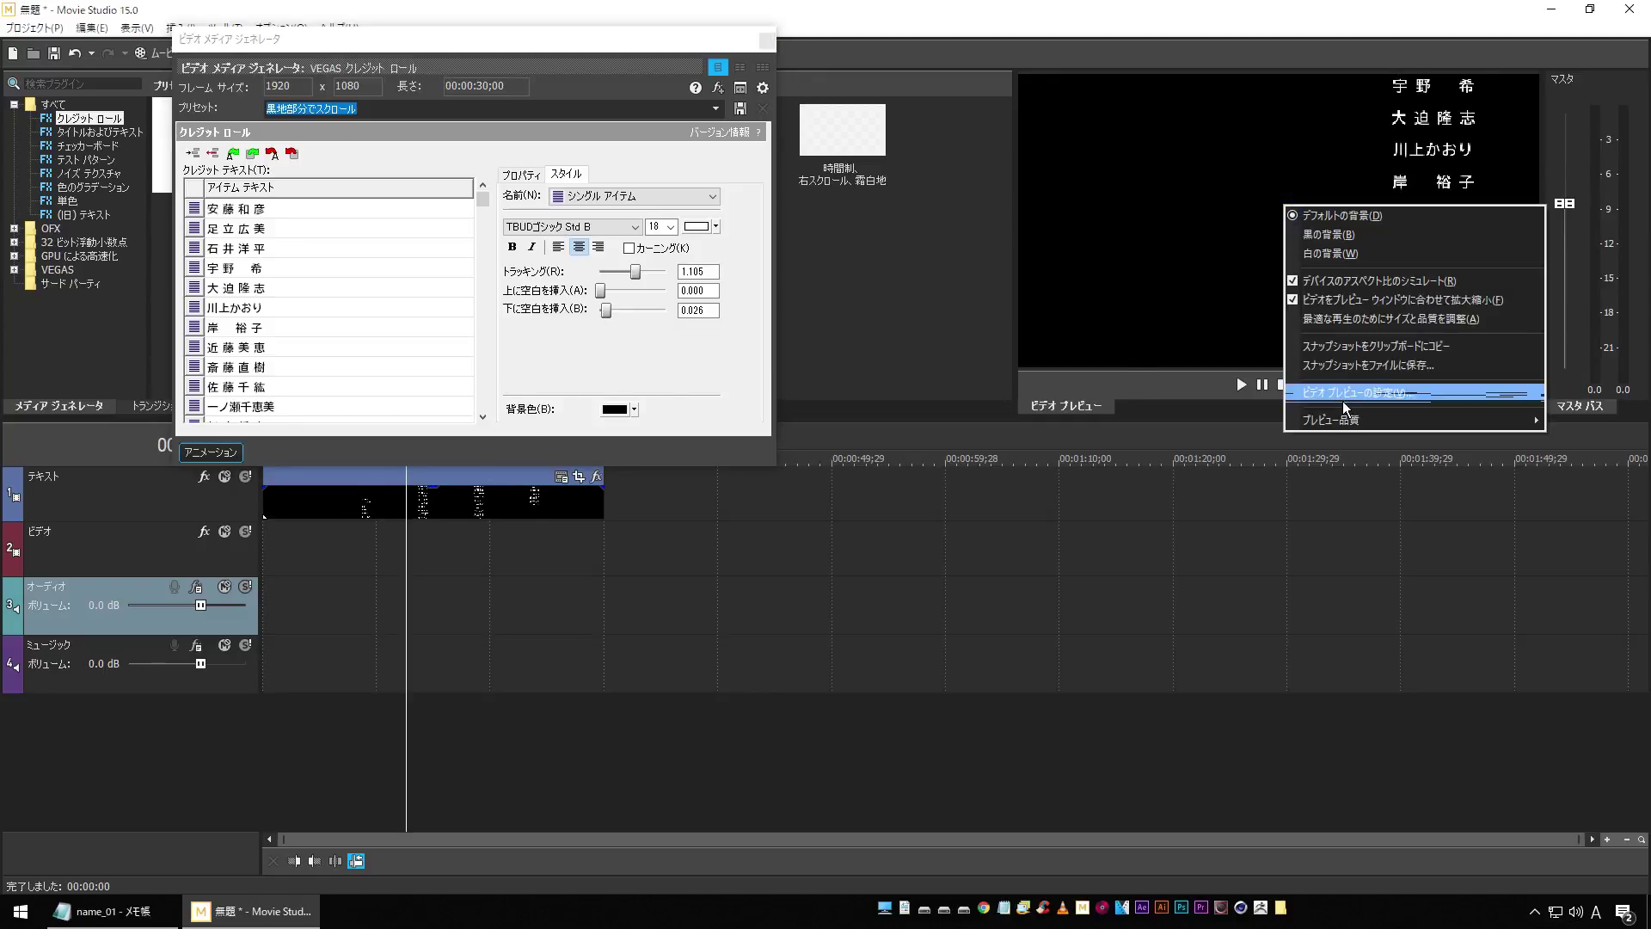
mouse_move(1341, 422)
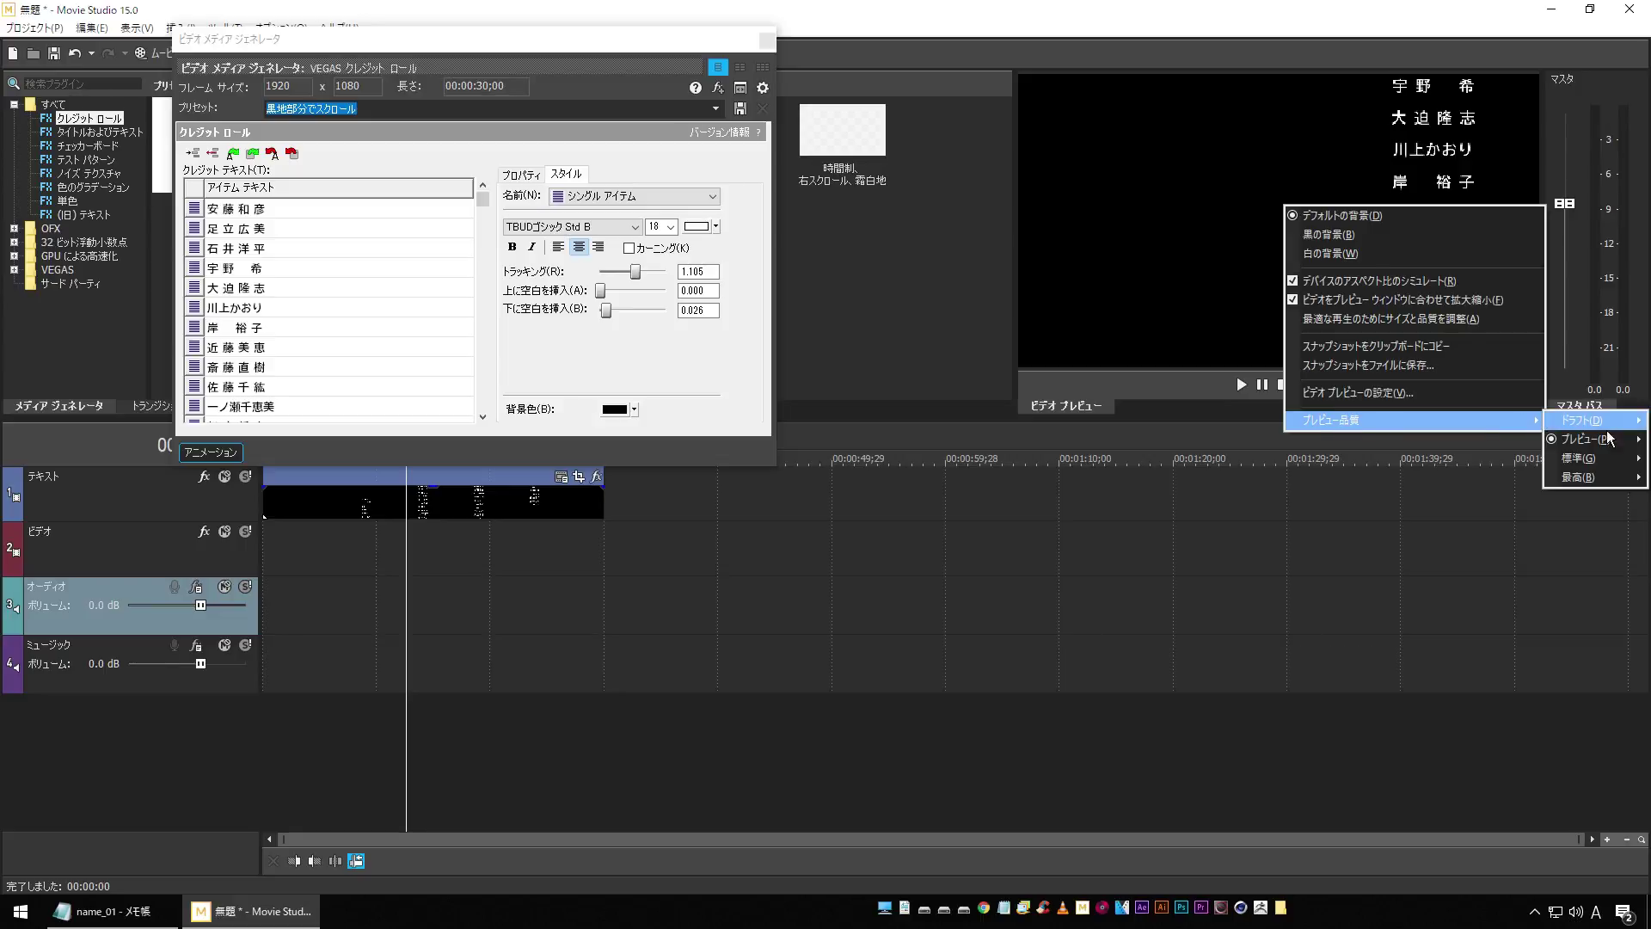
mouse_move(1578, 476)
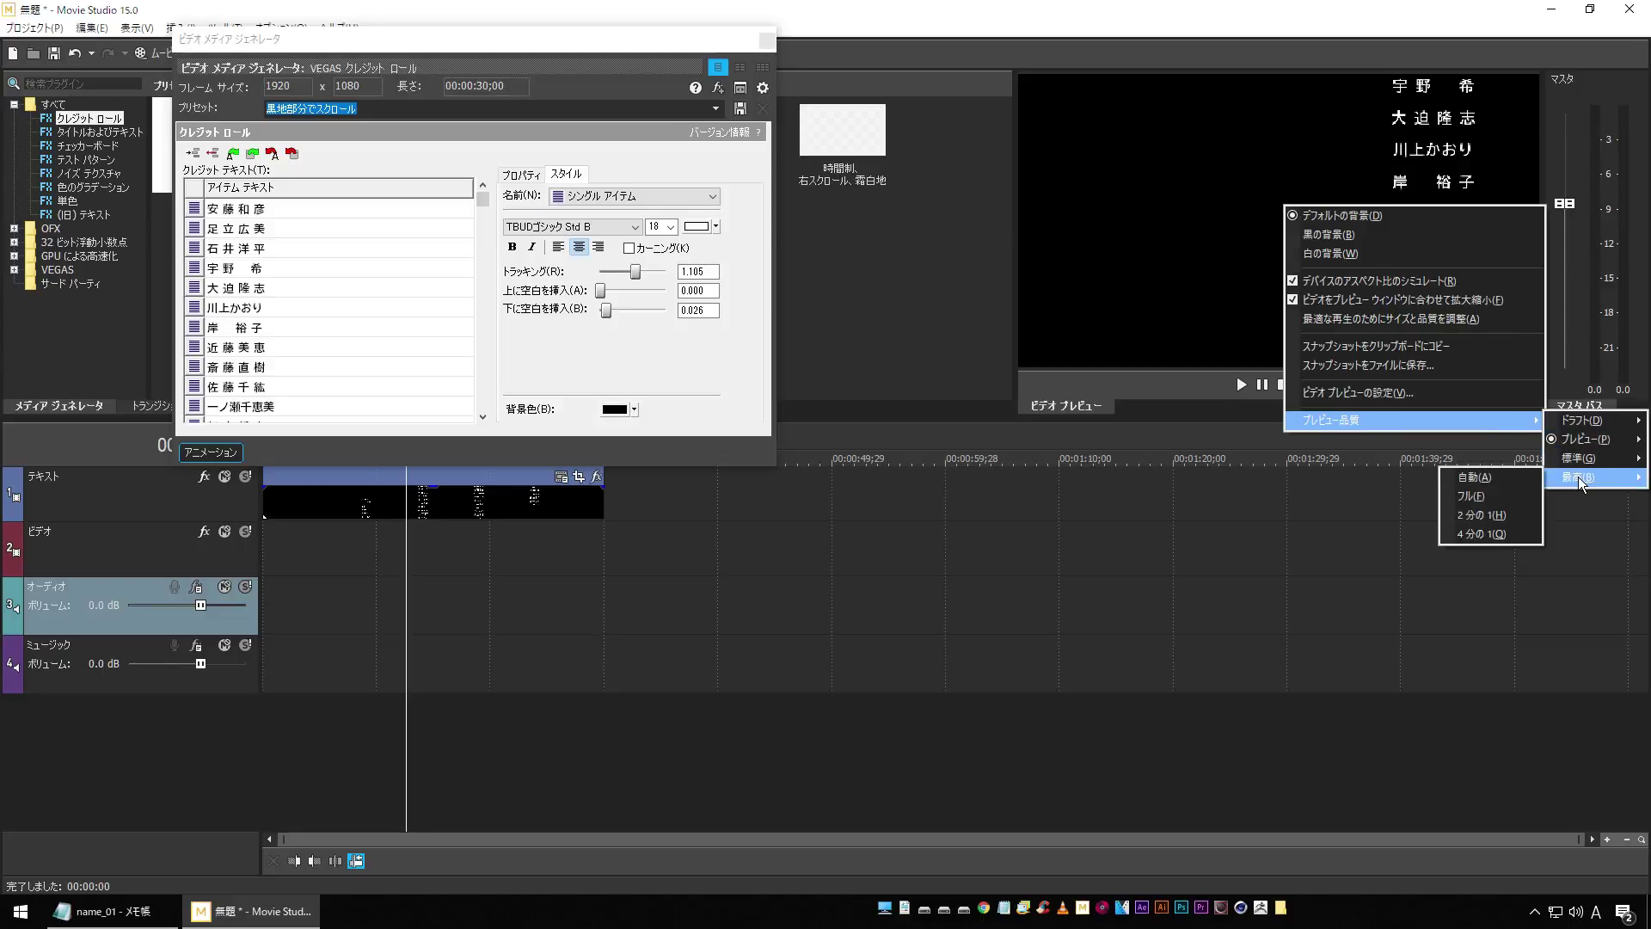
left_click(1488, 495)
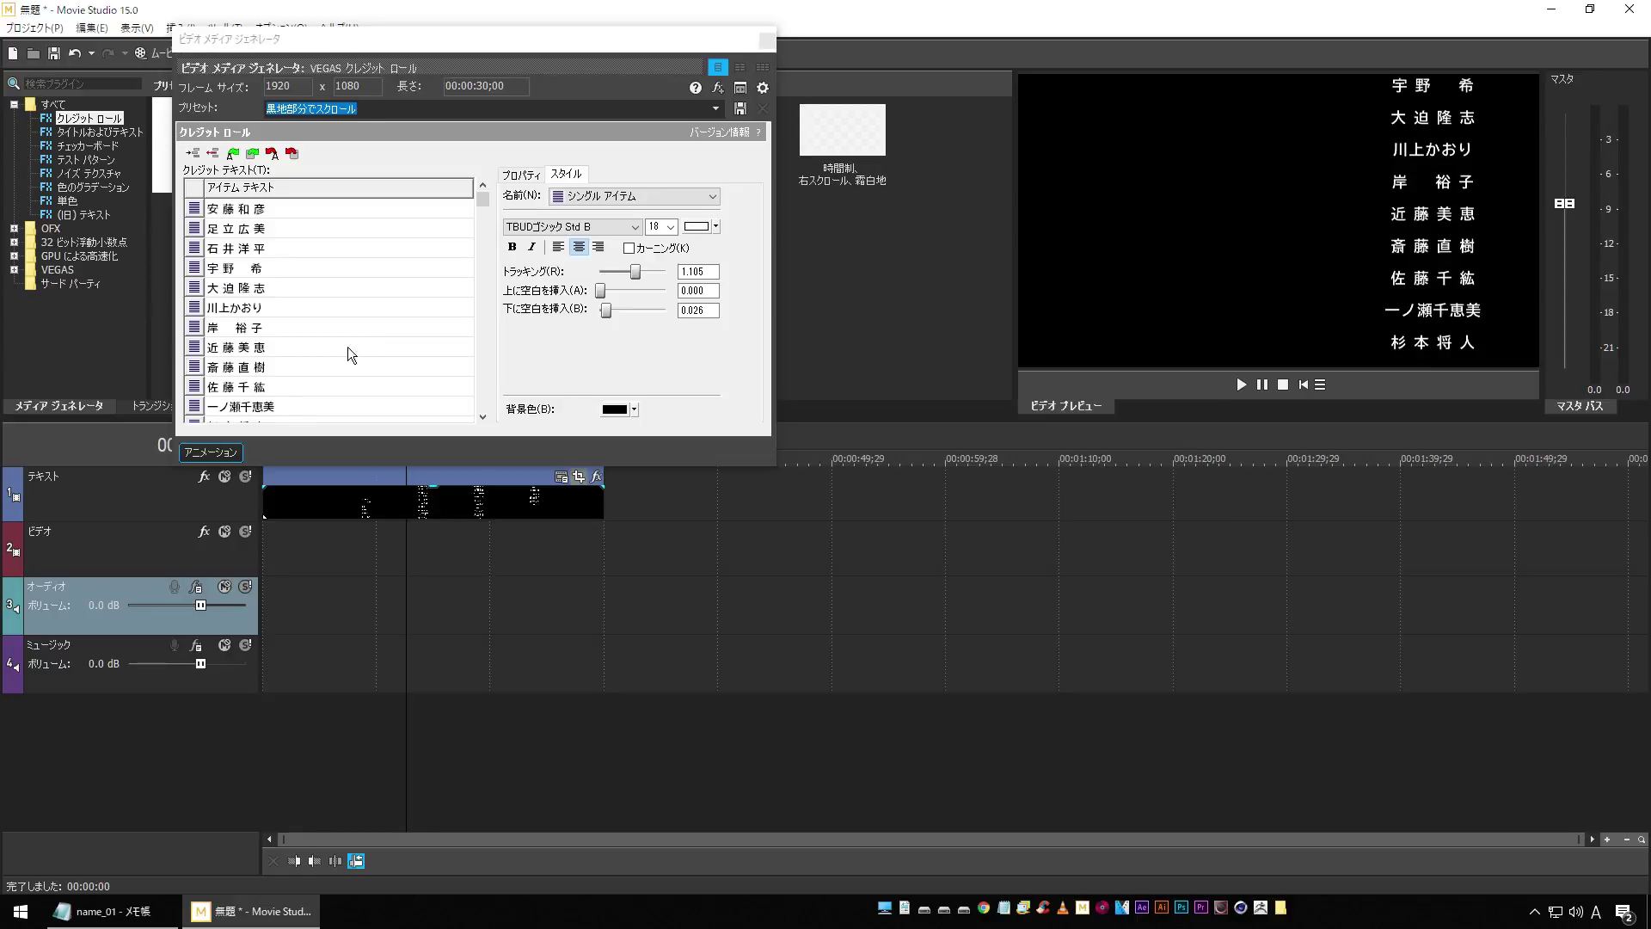
Step: Adjust the spaces inside individual names in the credit text so the entries align more evenly
left_click(246, 268)
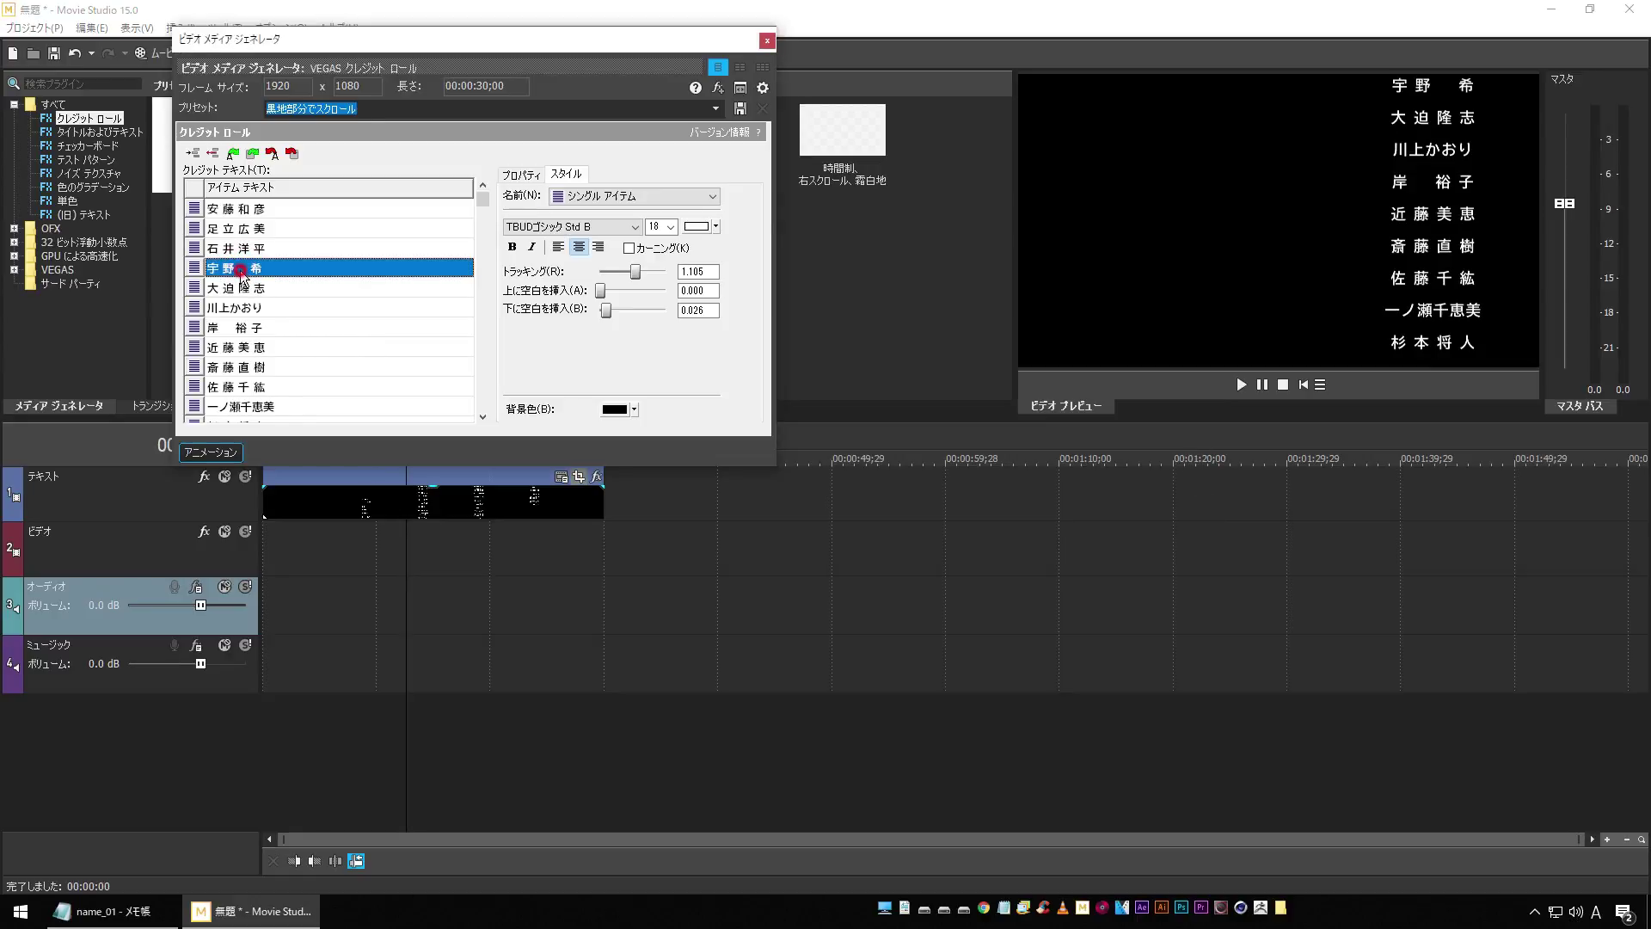
left_click(242, 272)
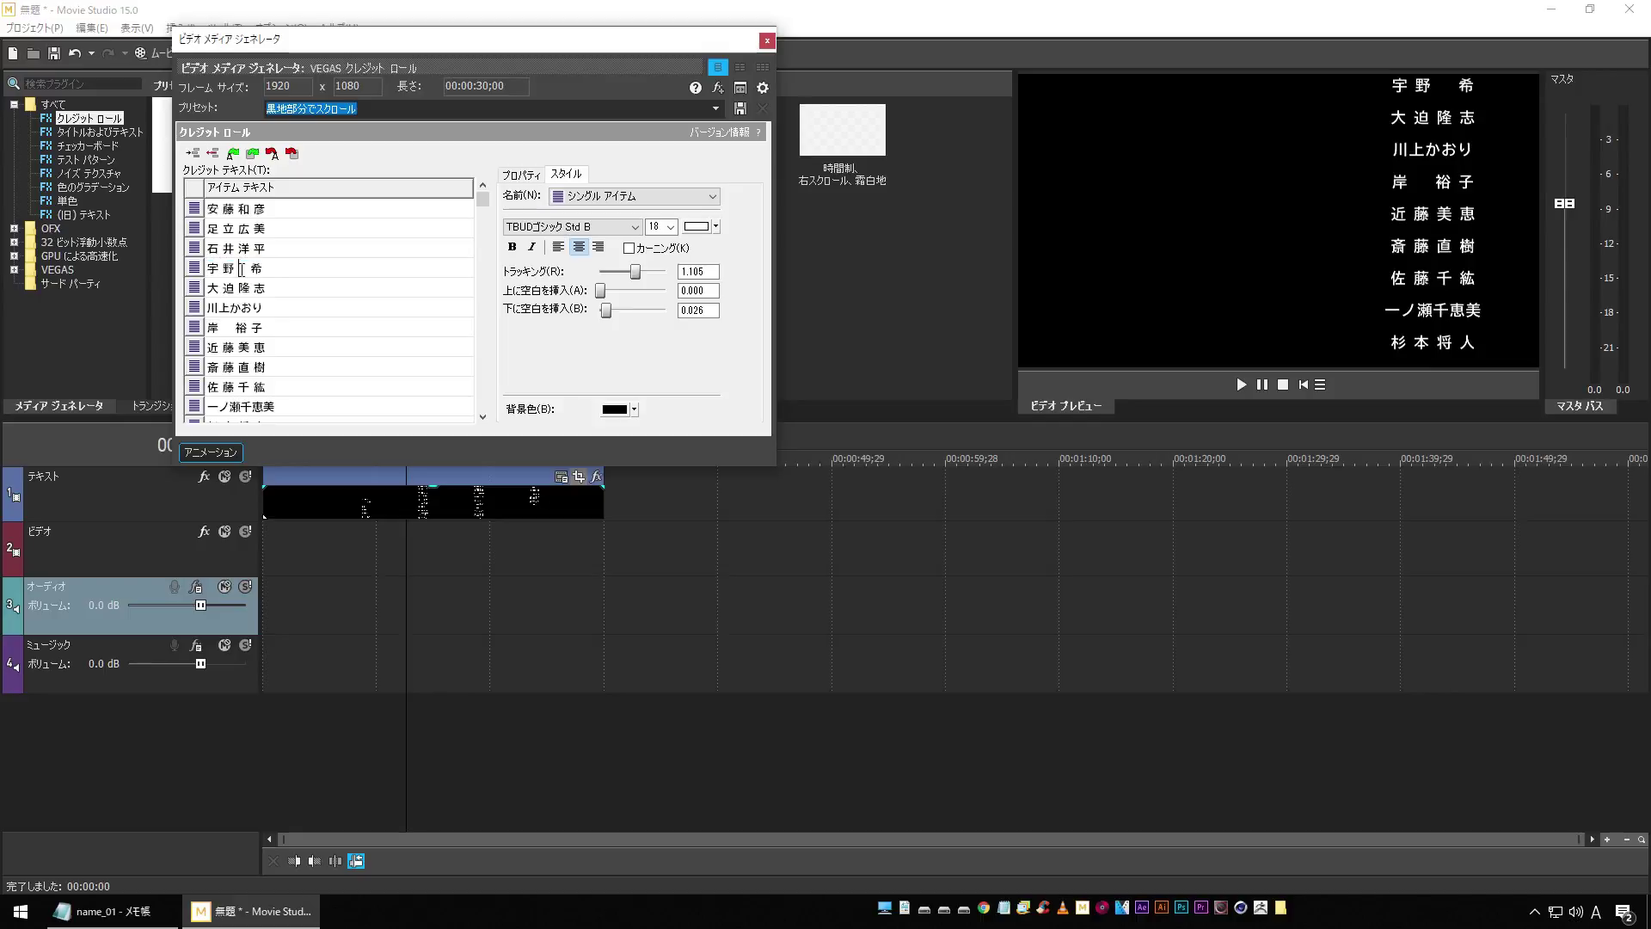
left_click(307, 287)
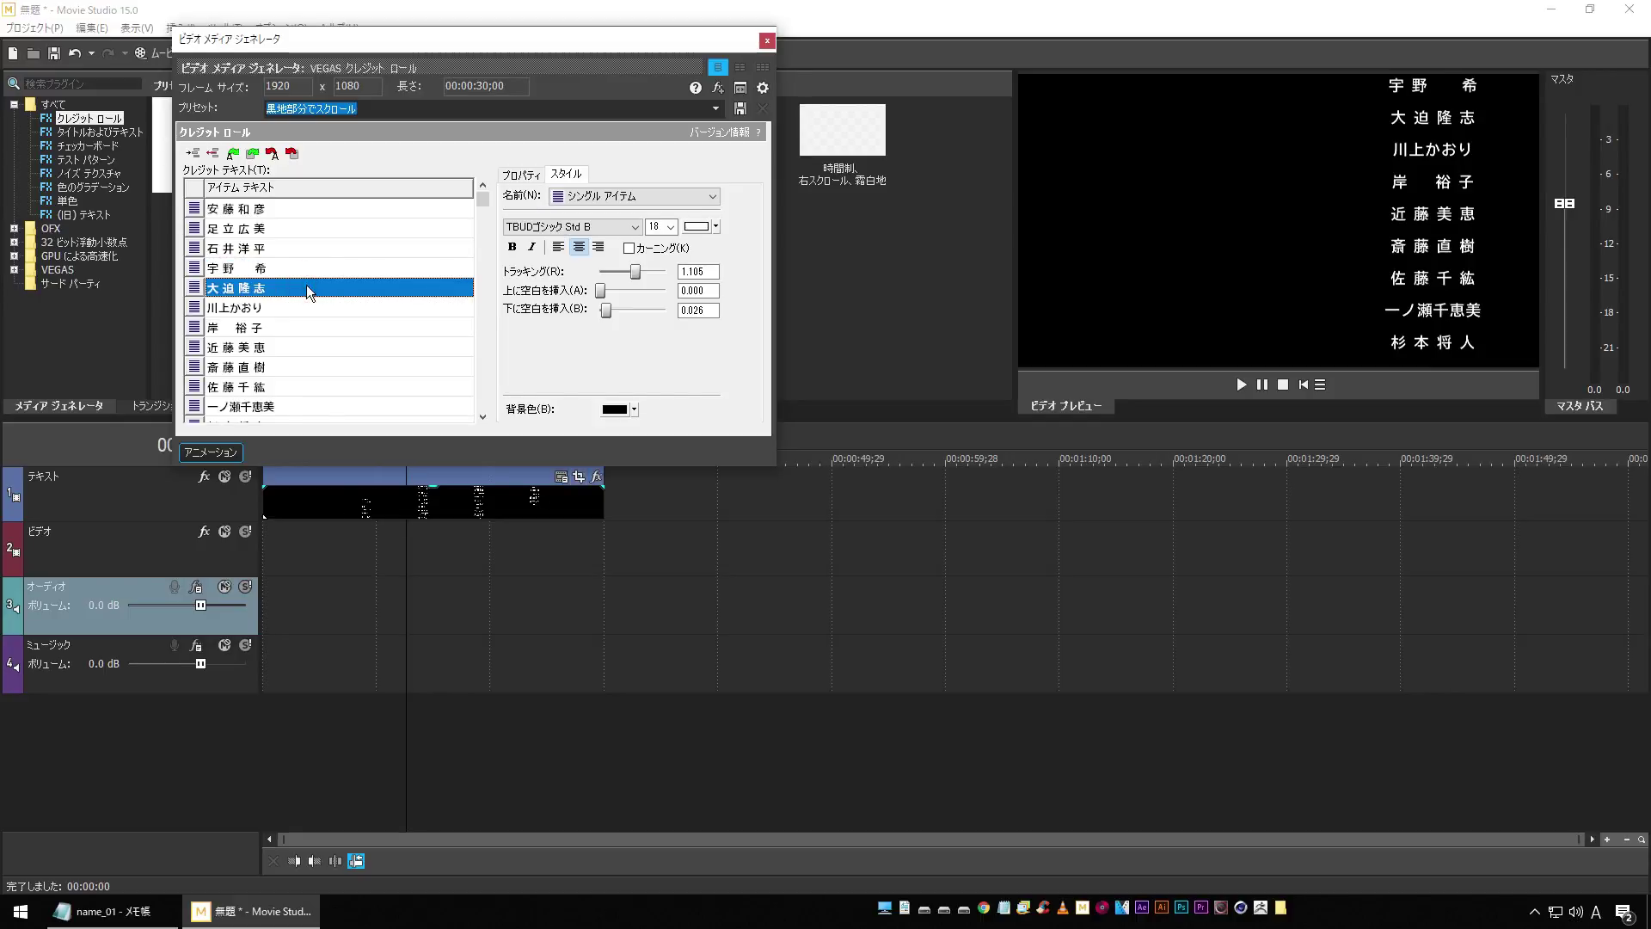
double_click(225, 328)
left_click(225, 328)
left_click(291, 344)
scroll(292, 344, "down", 3)
left_click(486, 396)
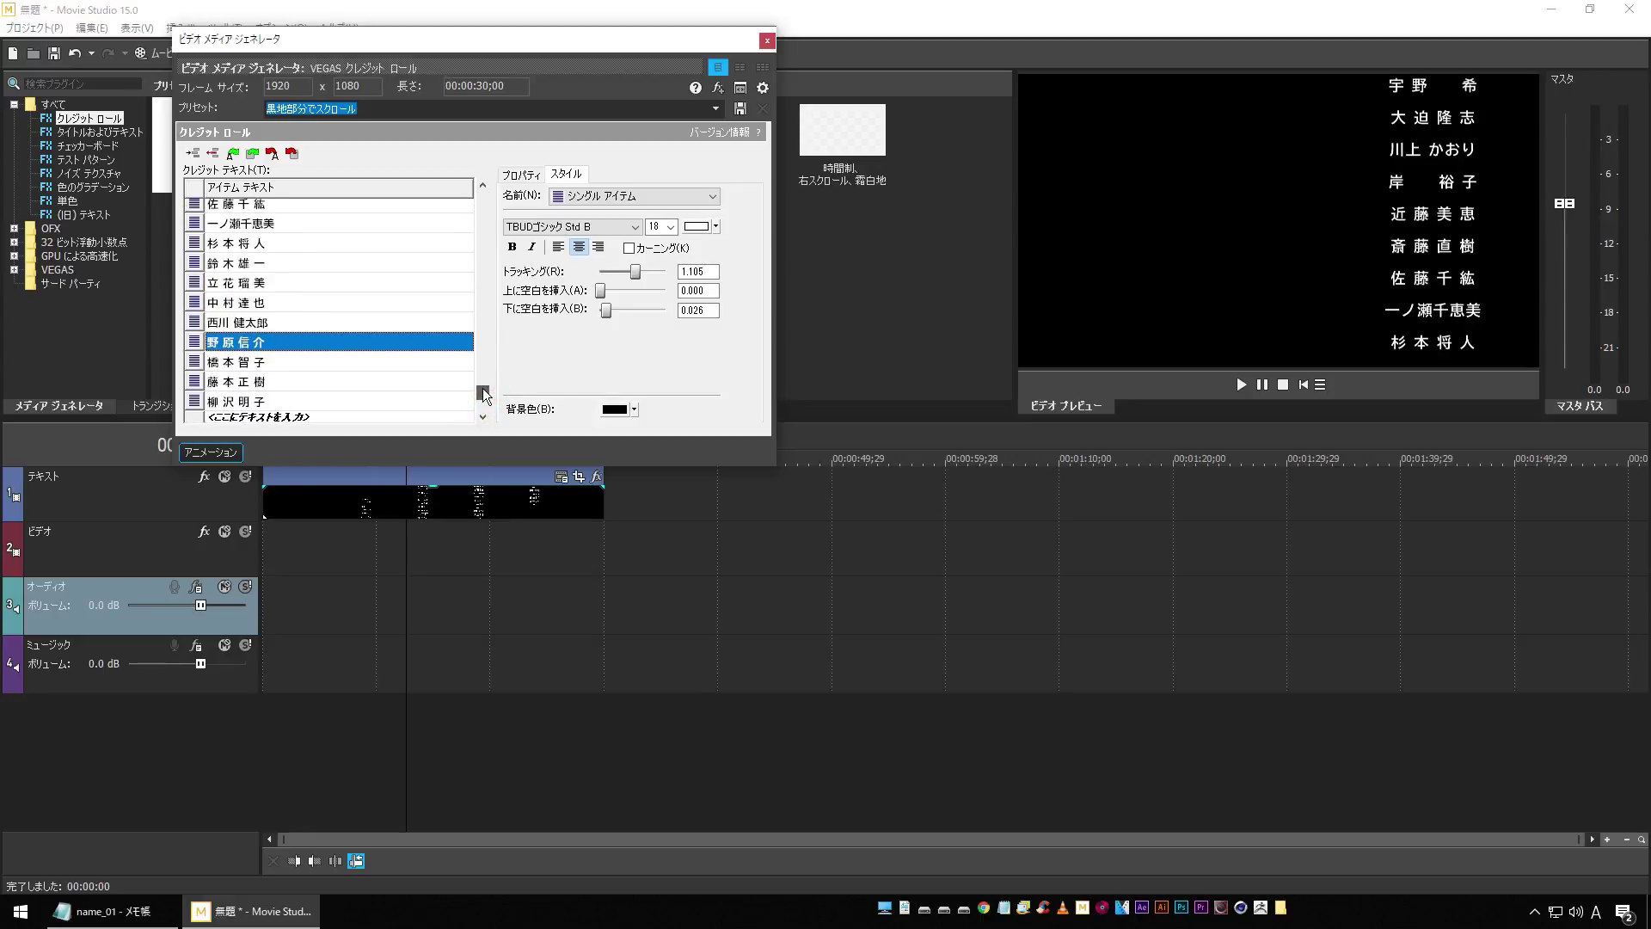
left_click(482, 418)
Step: Check the end of the credit roll and play it from 00:00:09;20 to review the name alignment
left_click(535, 753)
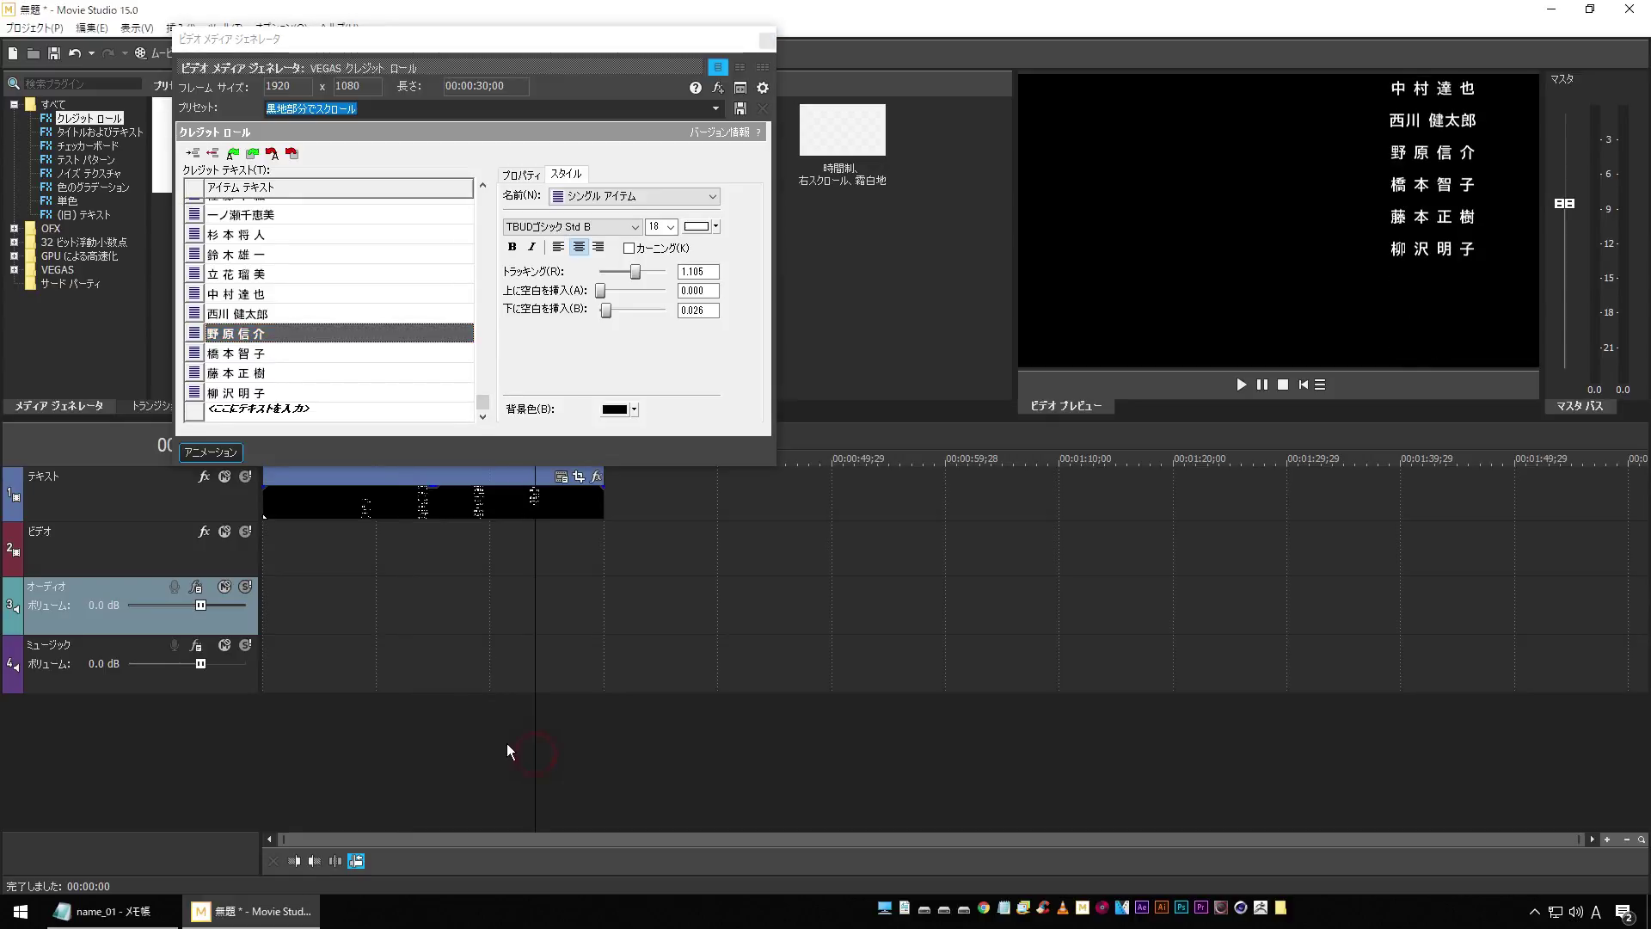
left_click(372, 737)
key("space")
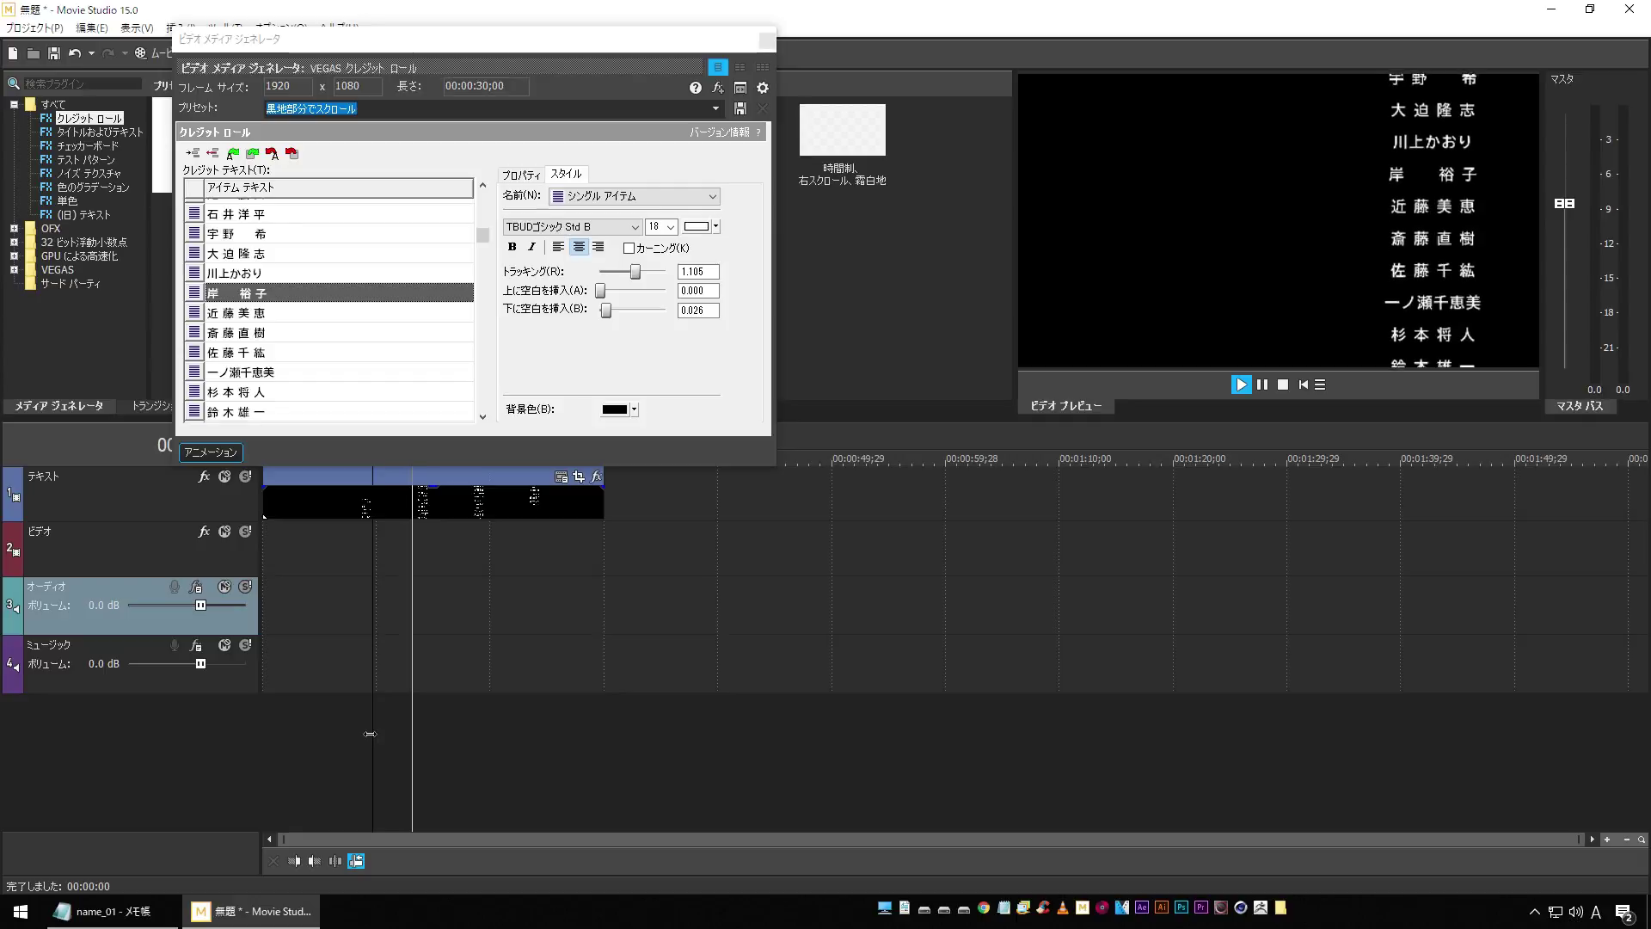
key("space")
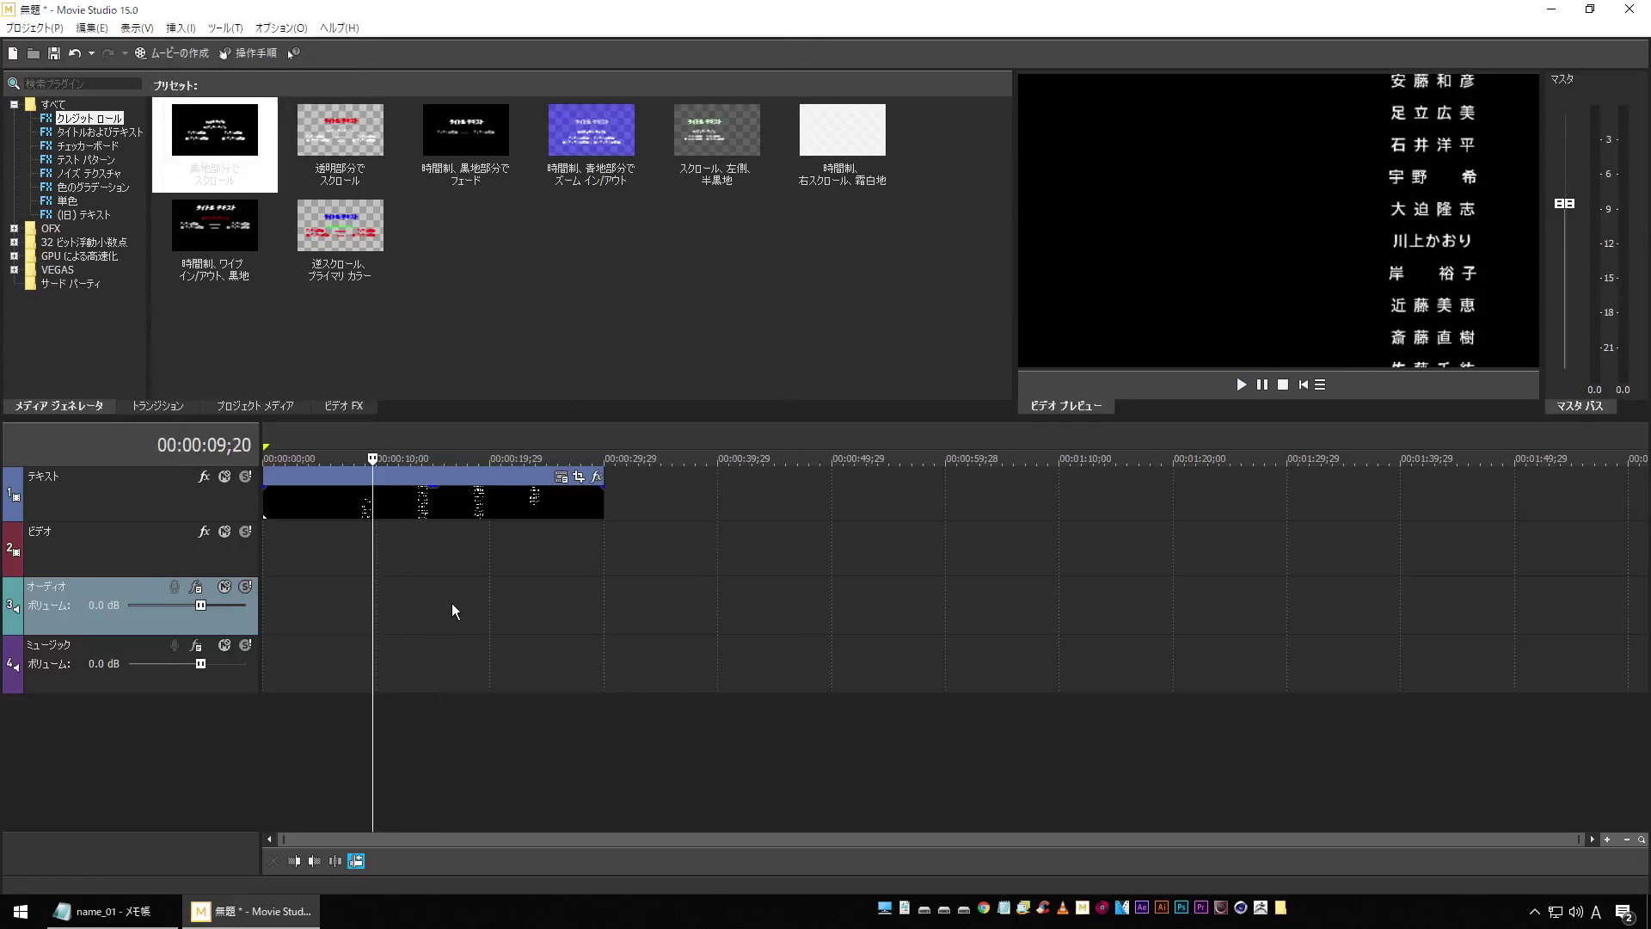
left_click(181, 28)
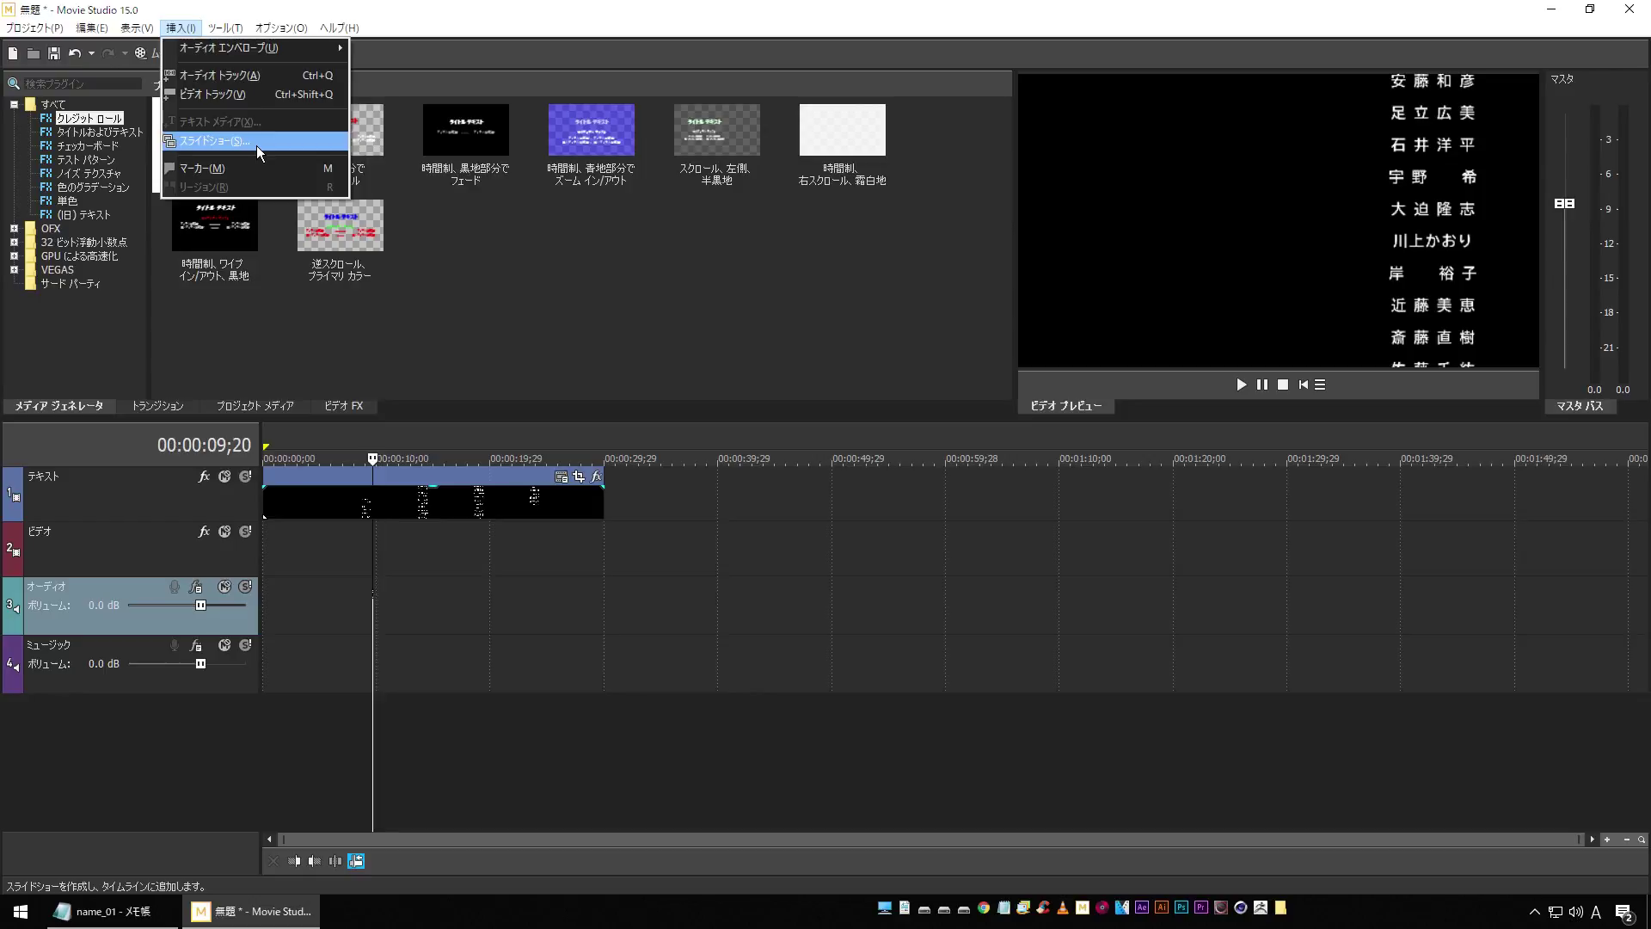
left_click(185, 31)
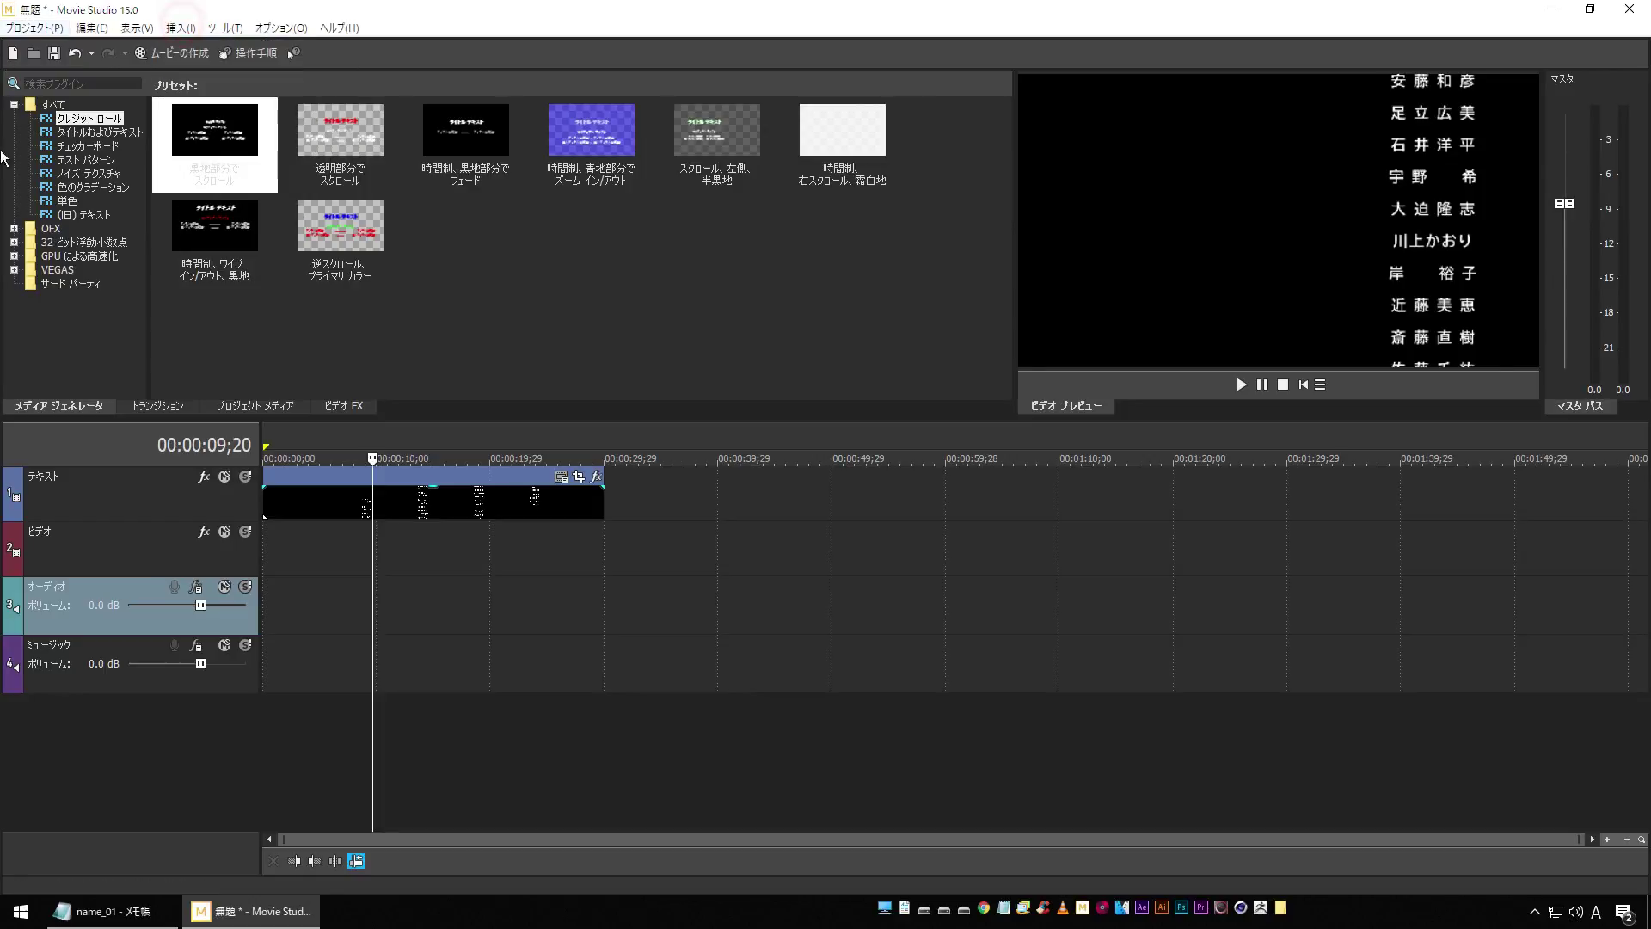
left_click(258, 406)
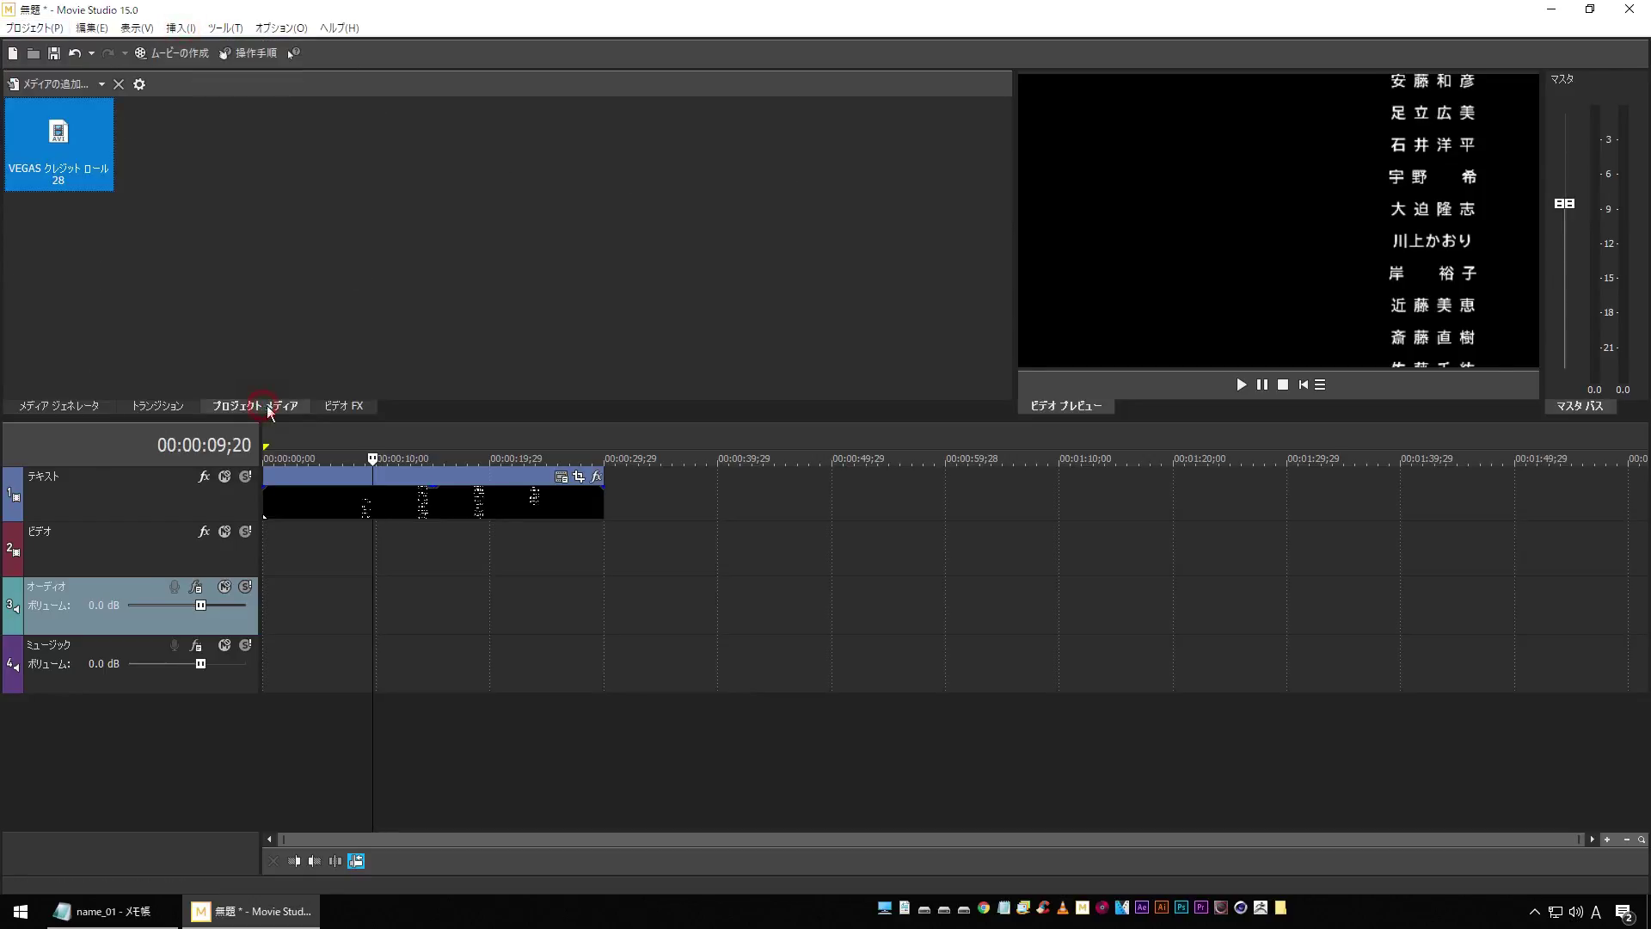
left_click(66, 412)
left_click(157, 407)
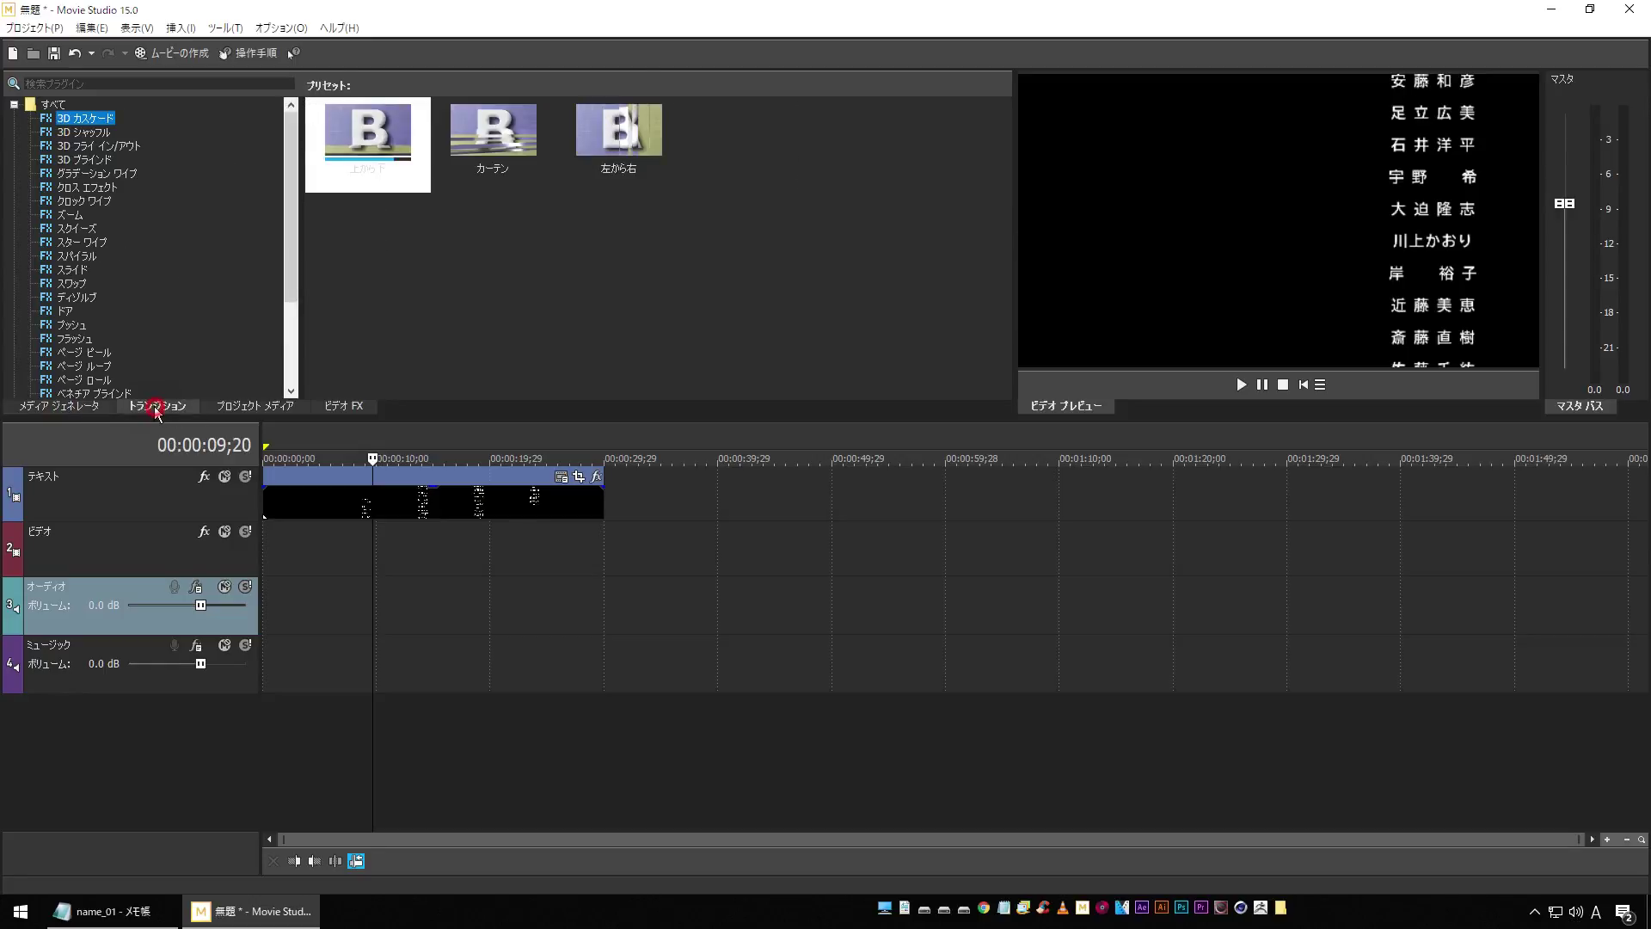
Step: Import slide_01.mp4 into the project media and place it at the start of the ビデオ track
left_click(239, 411)
left_click(46, 84)
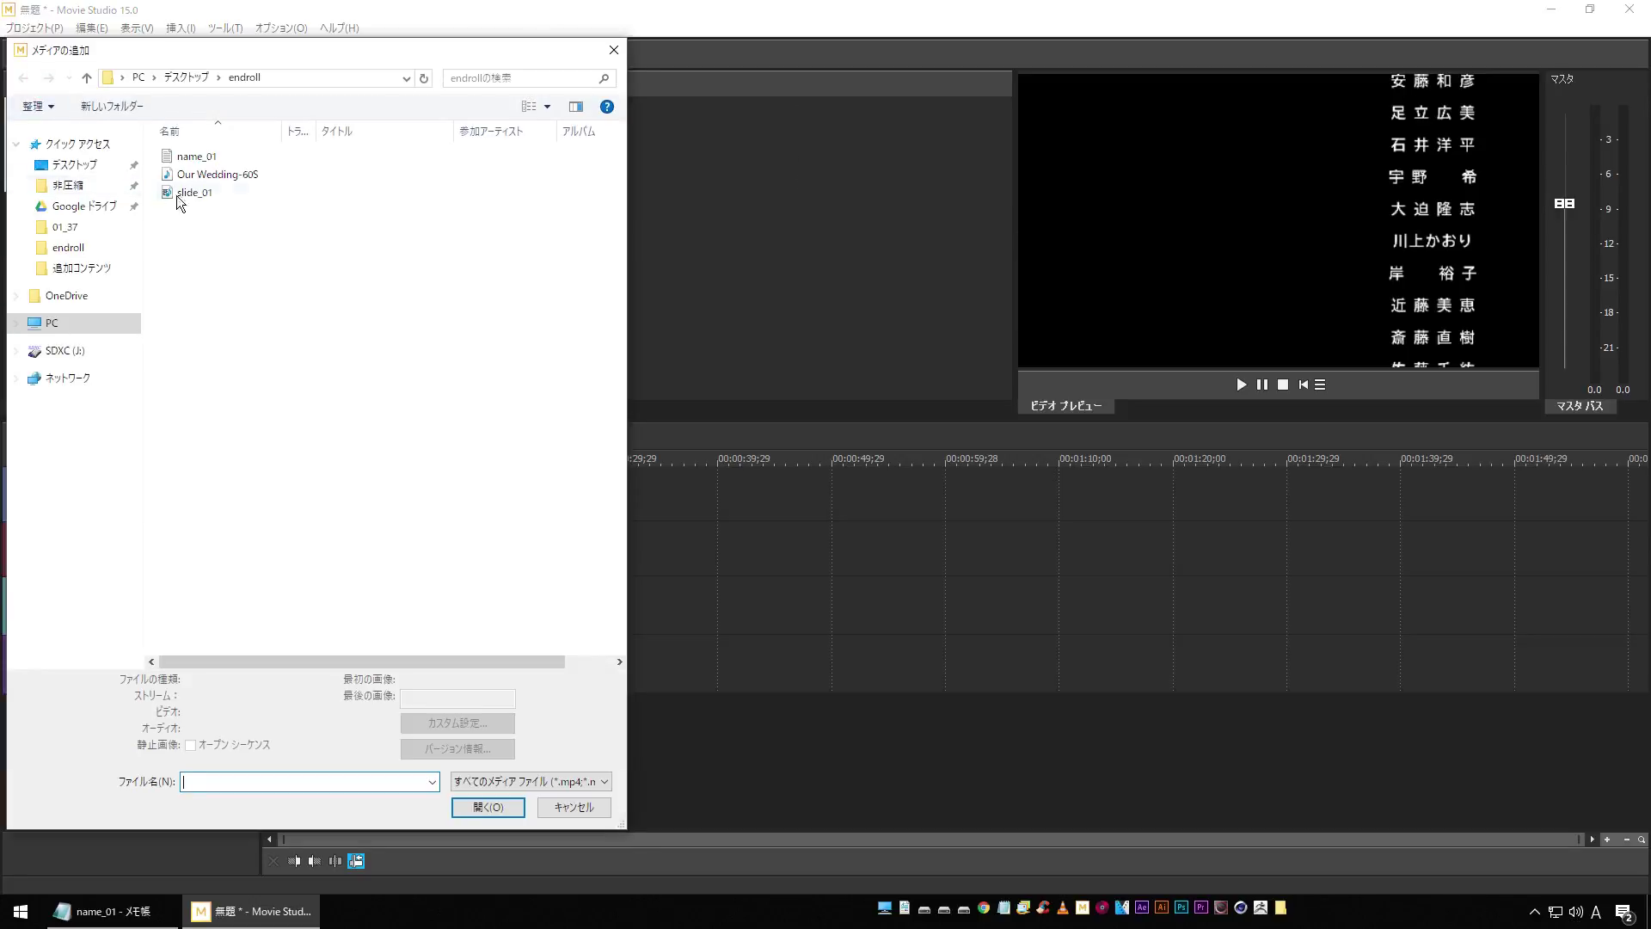
left_click(197, 200)
left_click(197, 200)
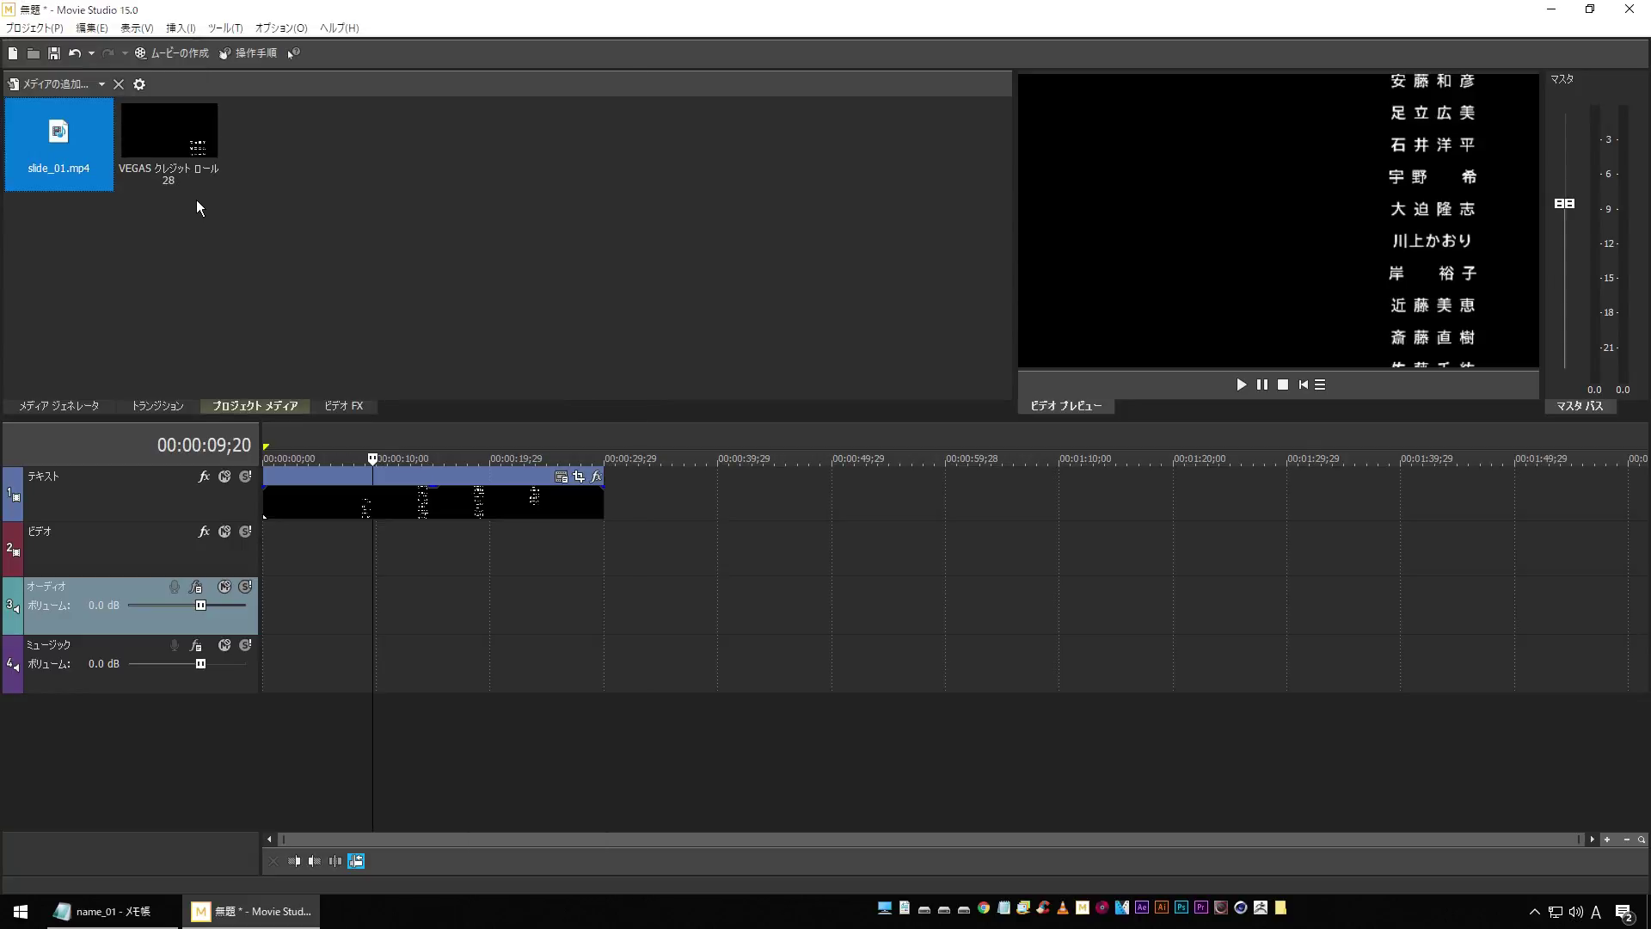
left_click_drag(38, 136, 231, 554)
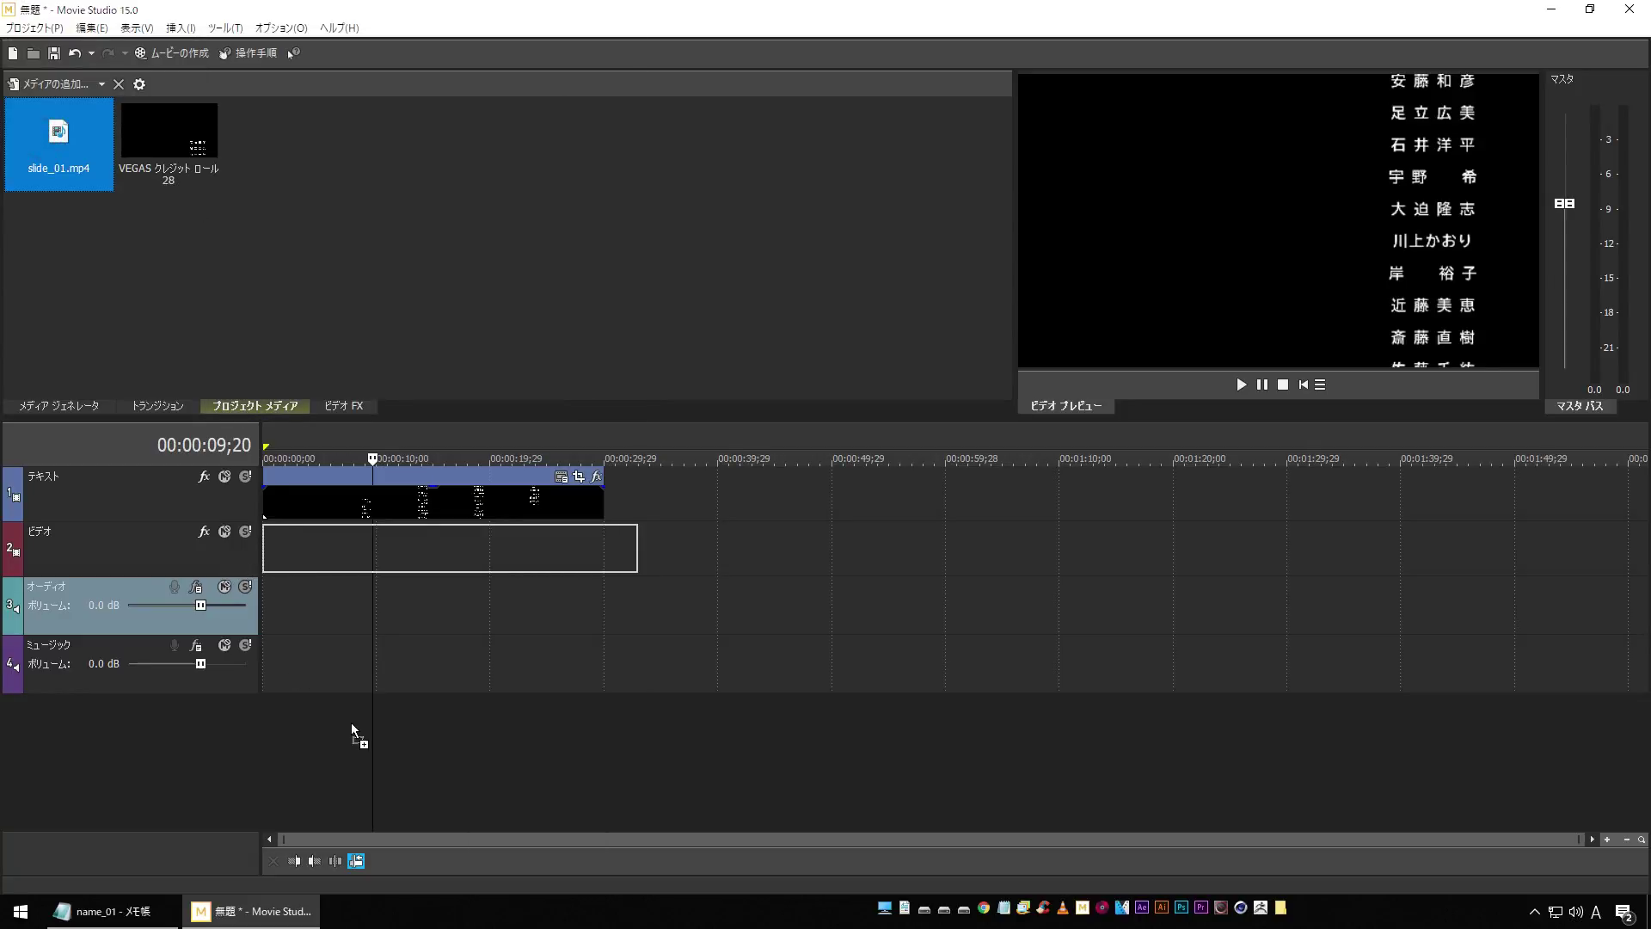
left_click(311, 740)
Step: Make the credit roll's background color fully transparent with alpha 0 so the video beneath shows through
left_click(469, 499)
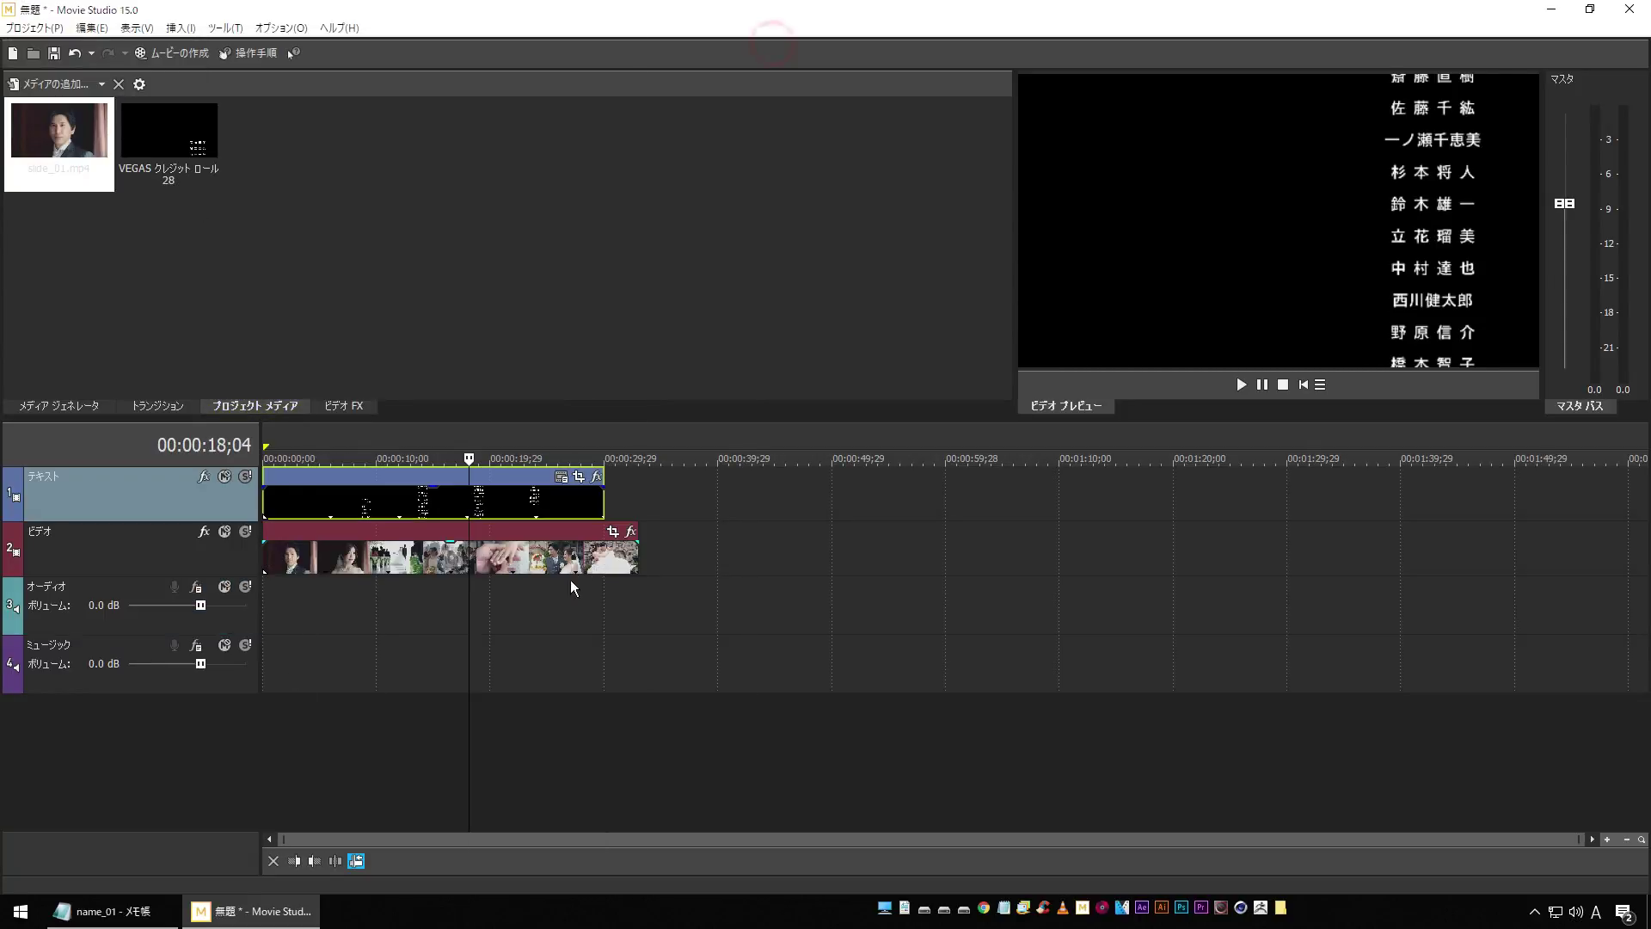
left_click(561, 477)
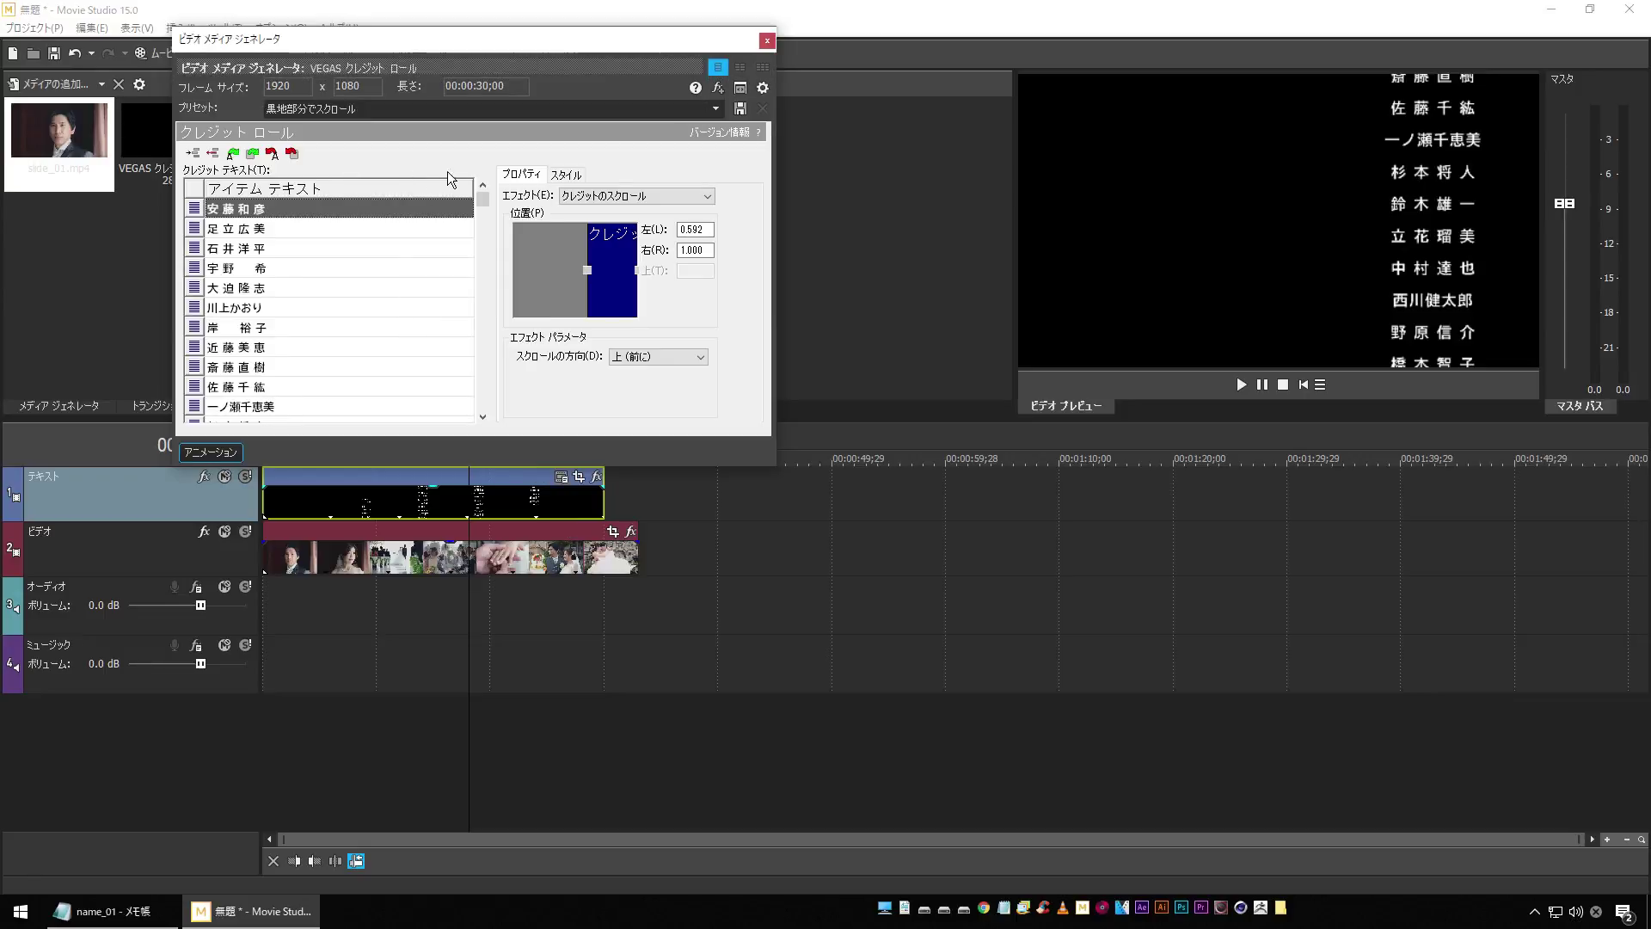
left_click(566, 174)
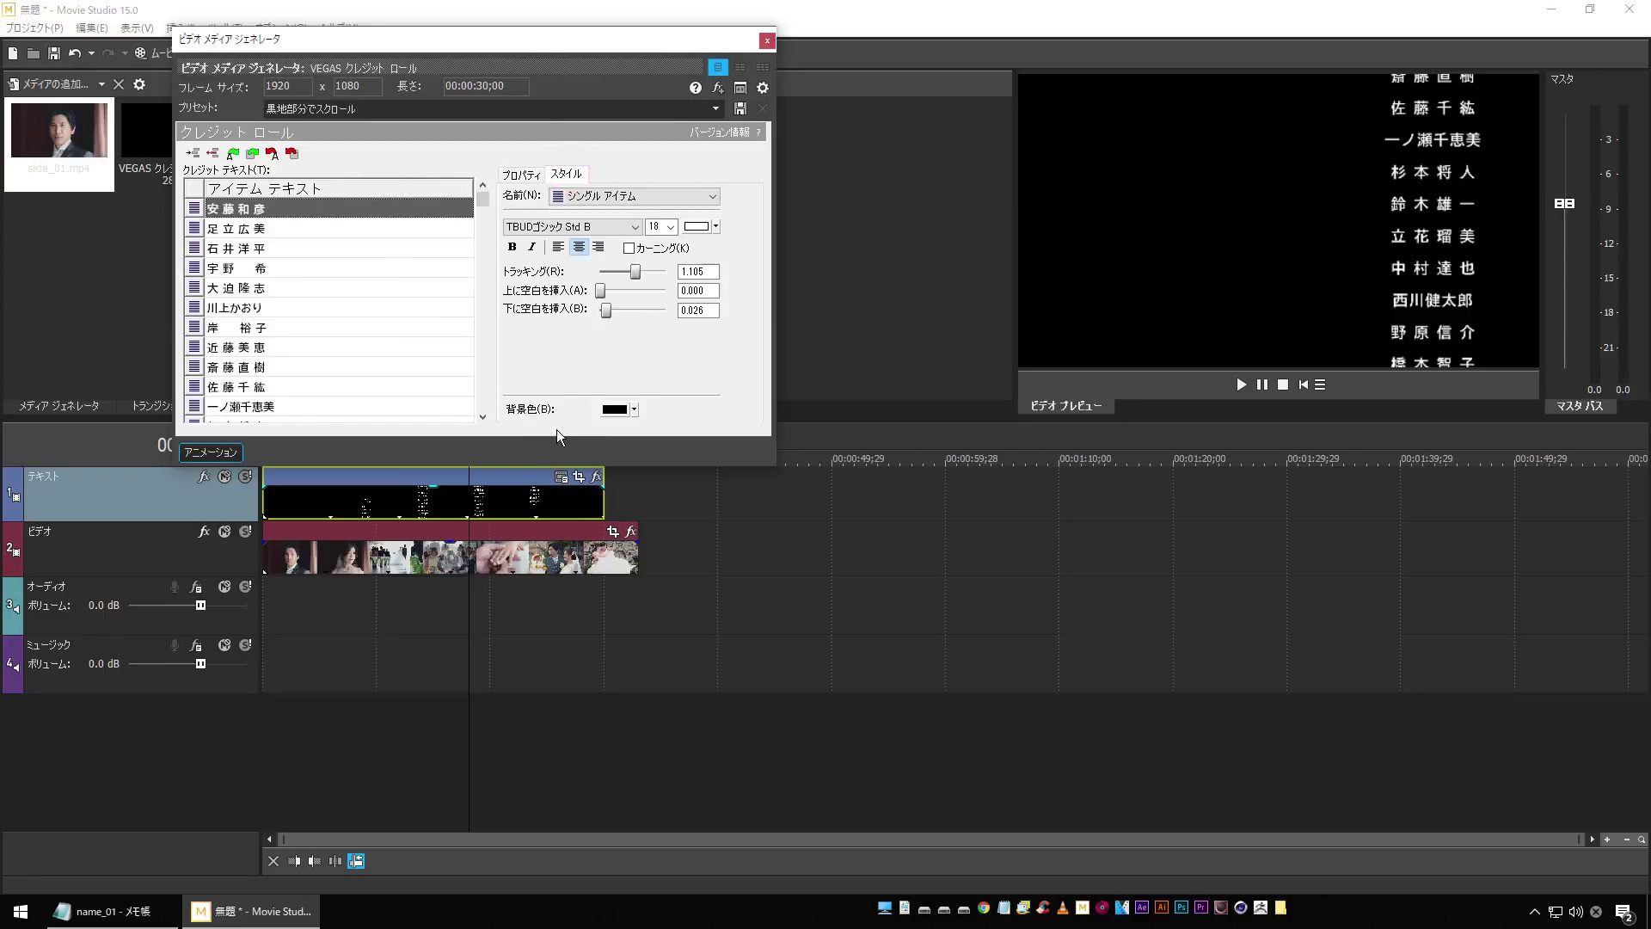
left_click(615, 410)
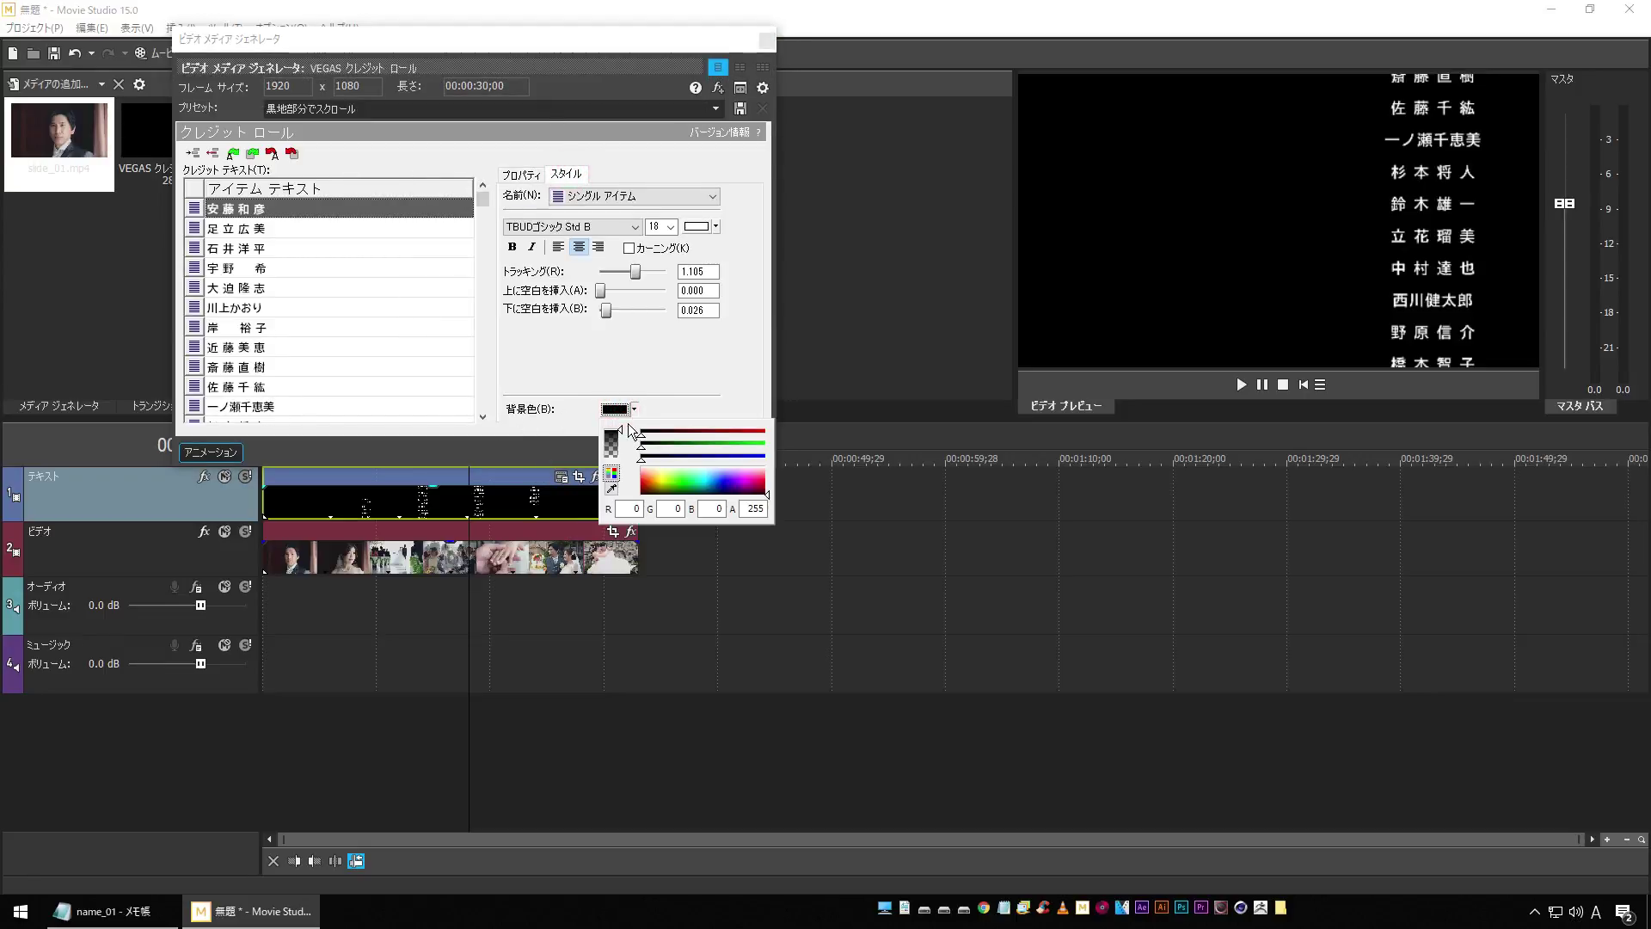
left_click_drag(623, 434, 630, 486)
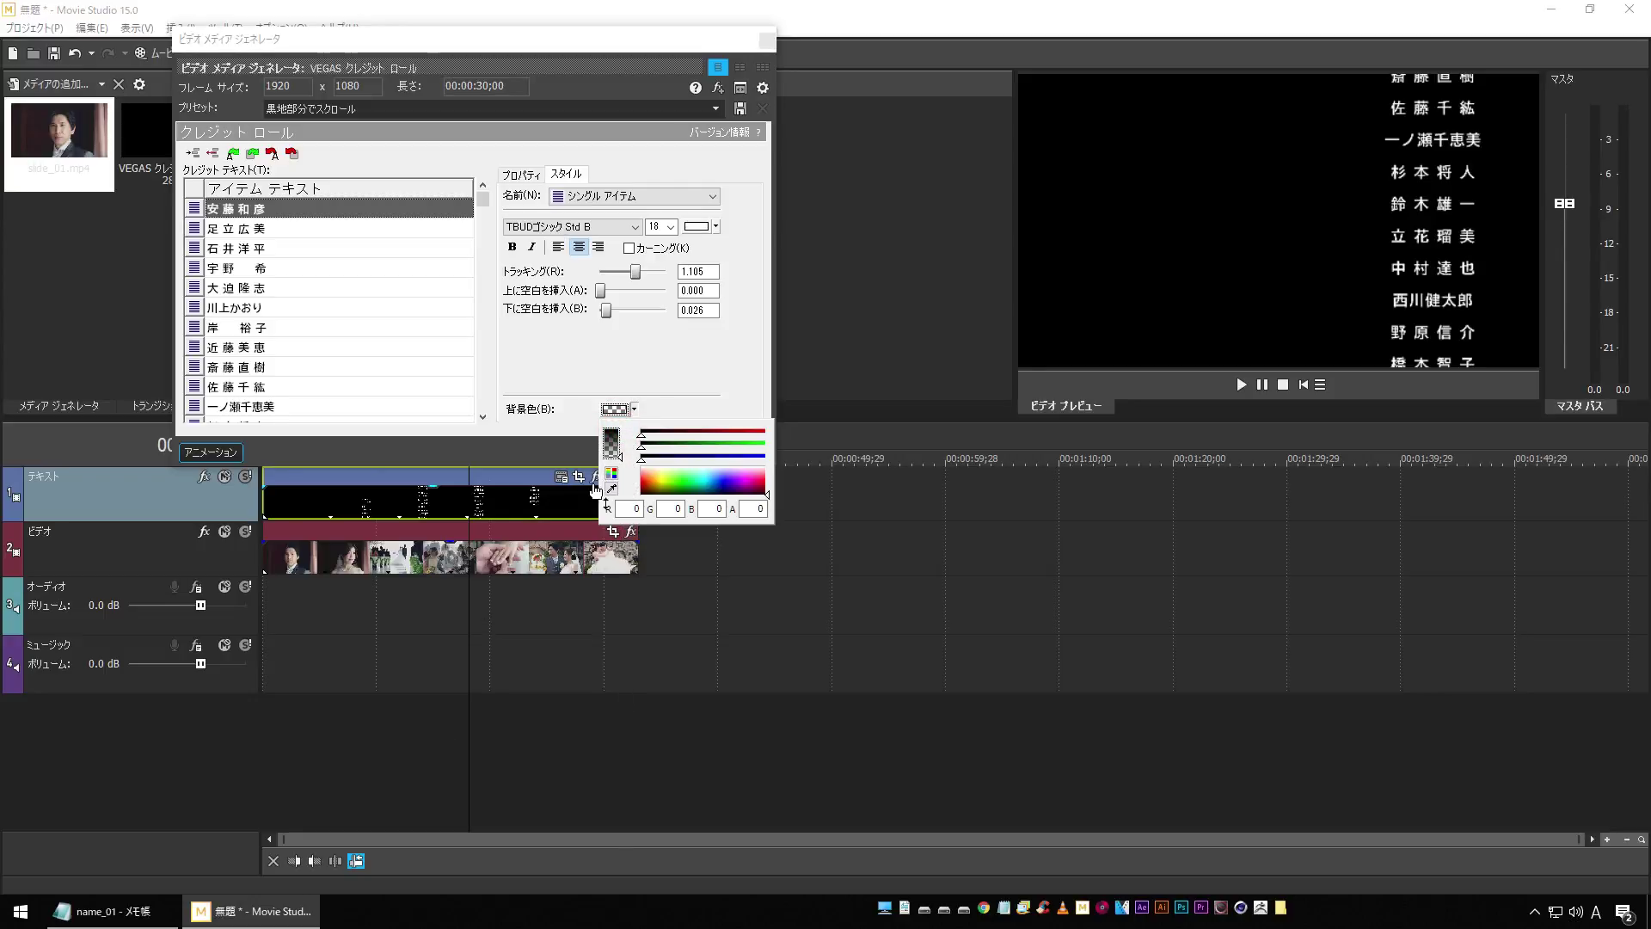
left_click(557, 376)
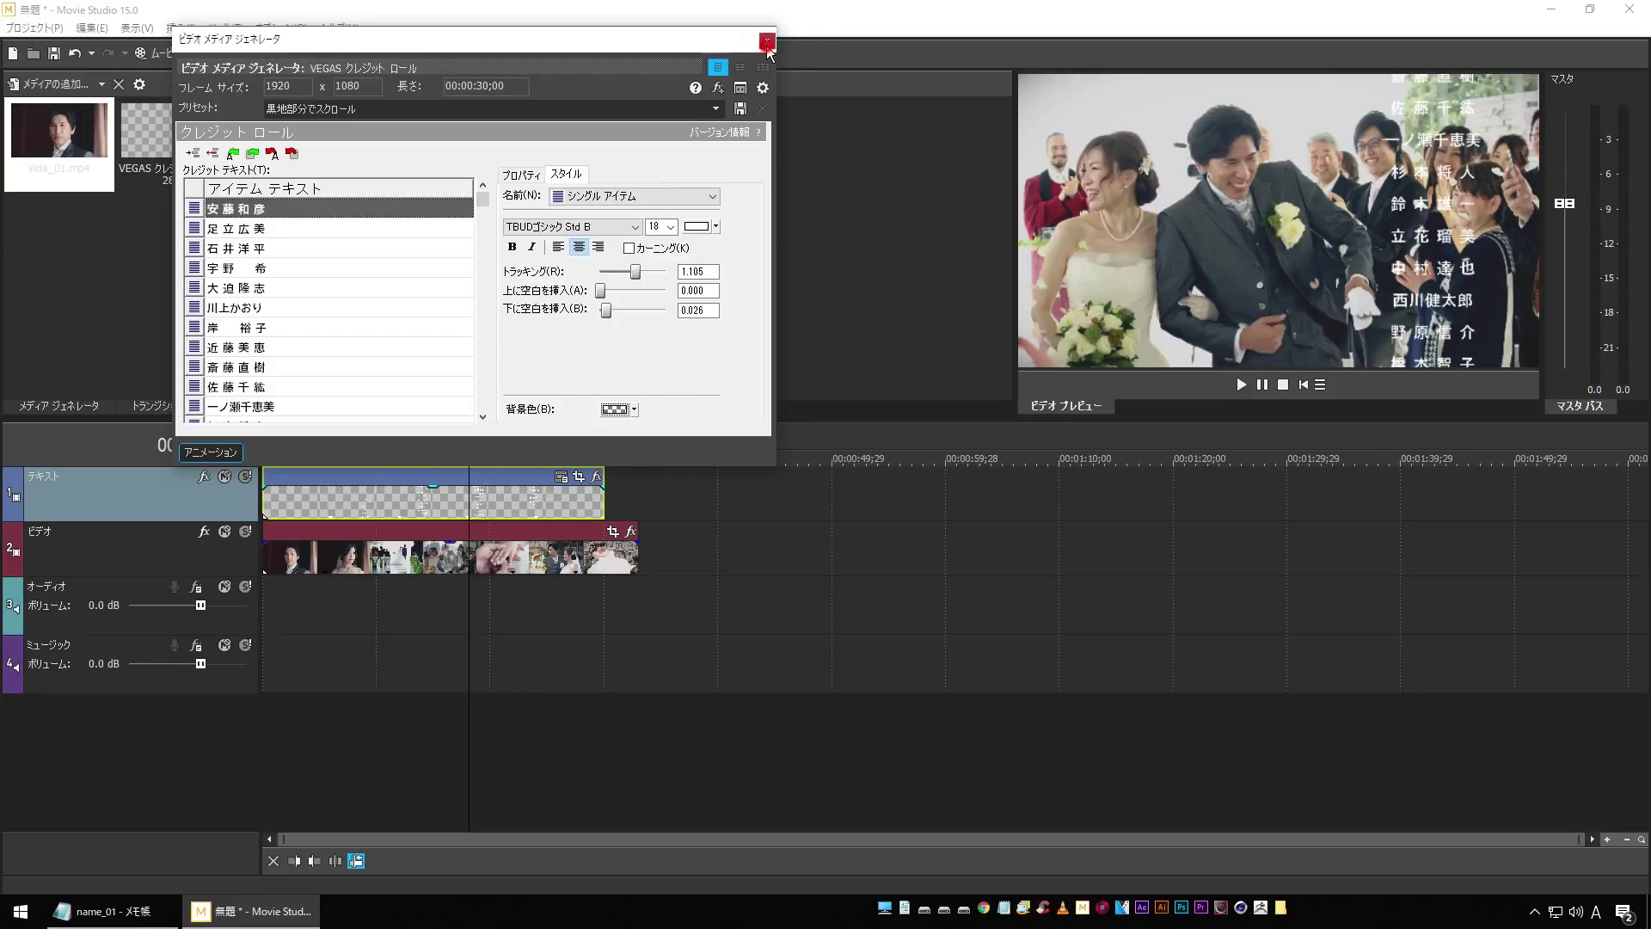
left_click(767, 40)
Step: Play the timeline from 00:00:11;19 to check the names over the slide video
left_click(395, 736)
key("space")
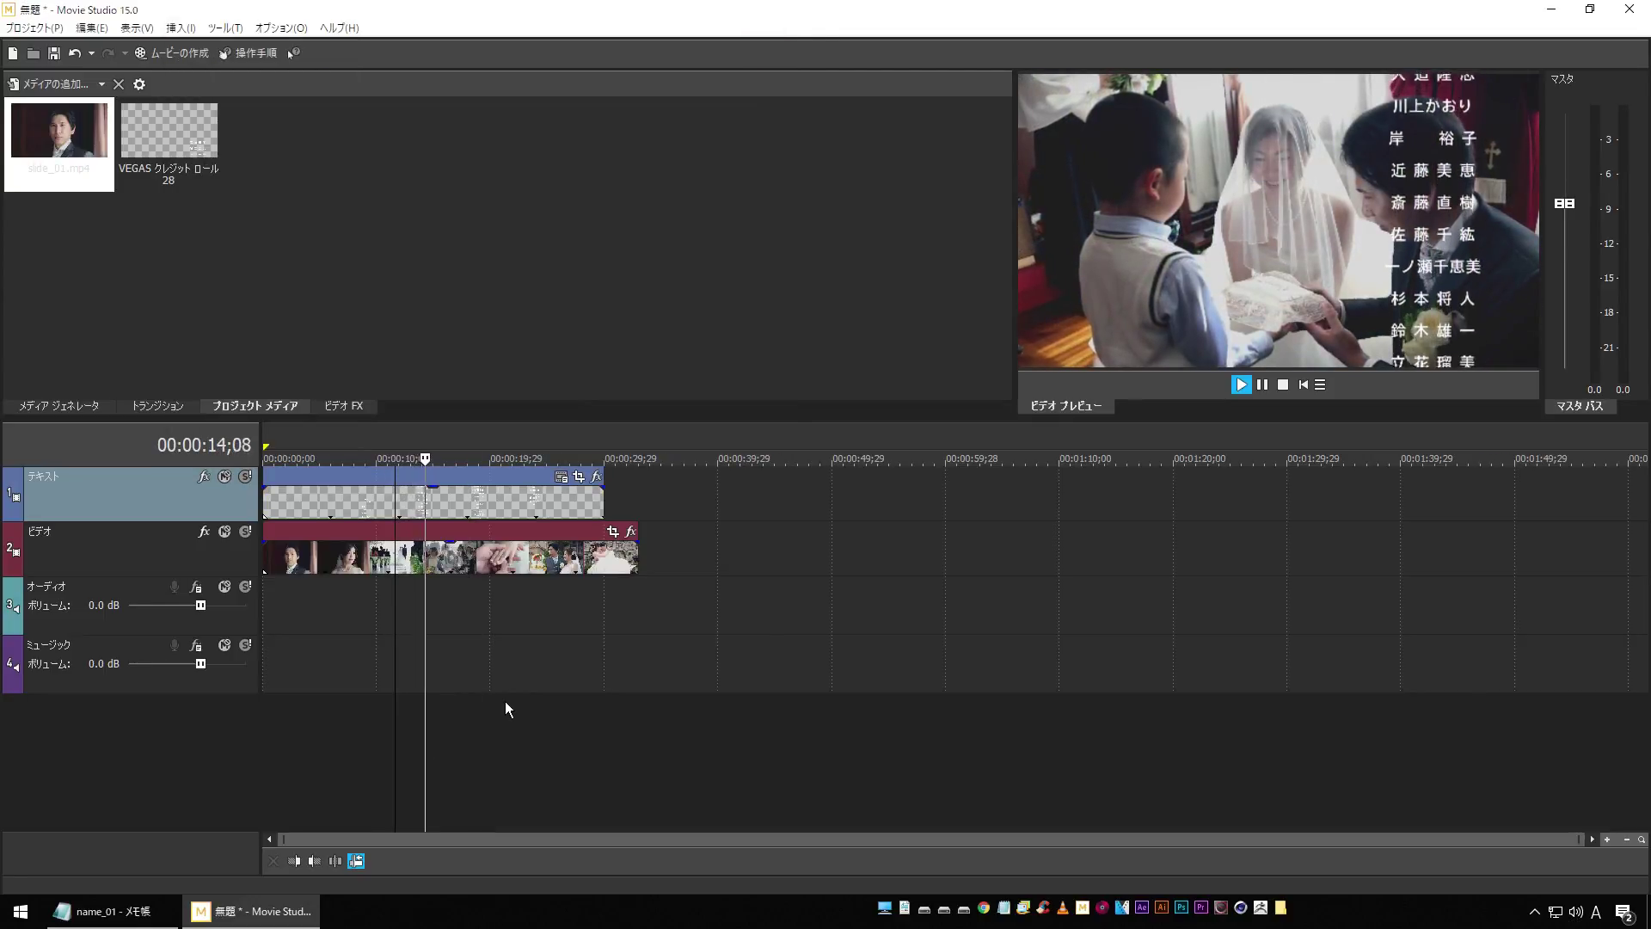
key("space")
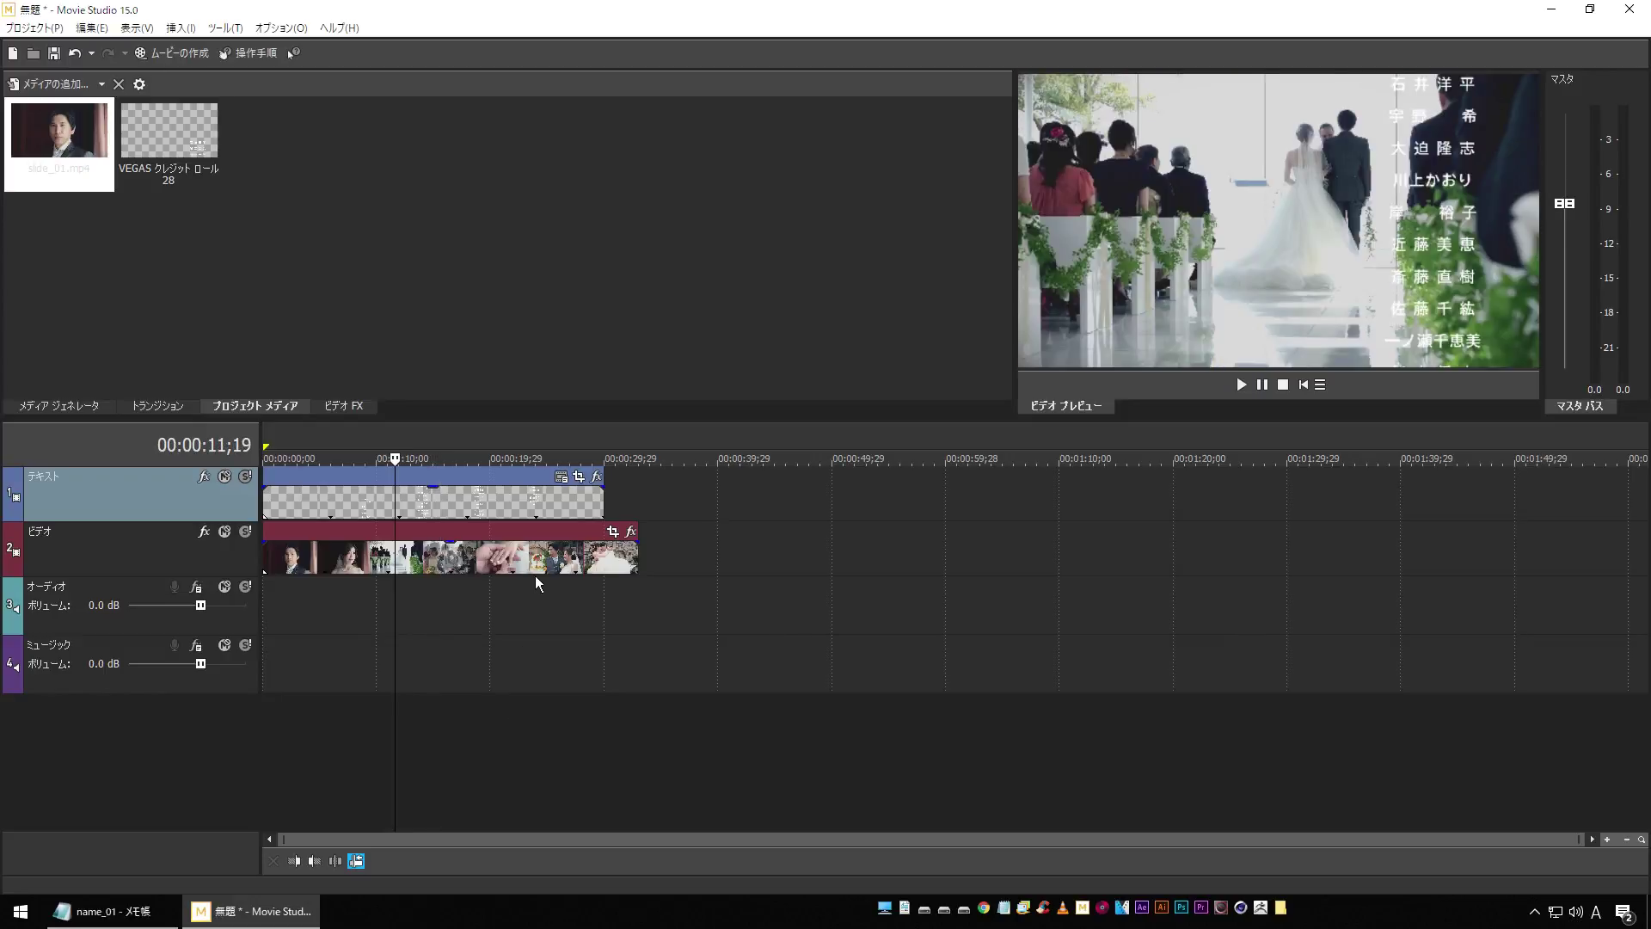
Step: Use pan/crop on the slide_01 event to shrink the picture and shift it toward the frame's left side
left_click(426, 557)
left_click(613, 532)
left_click_drag(400, 225, 250, 156)
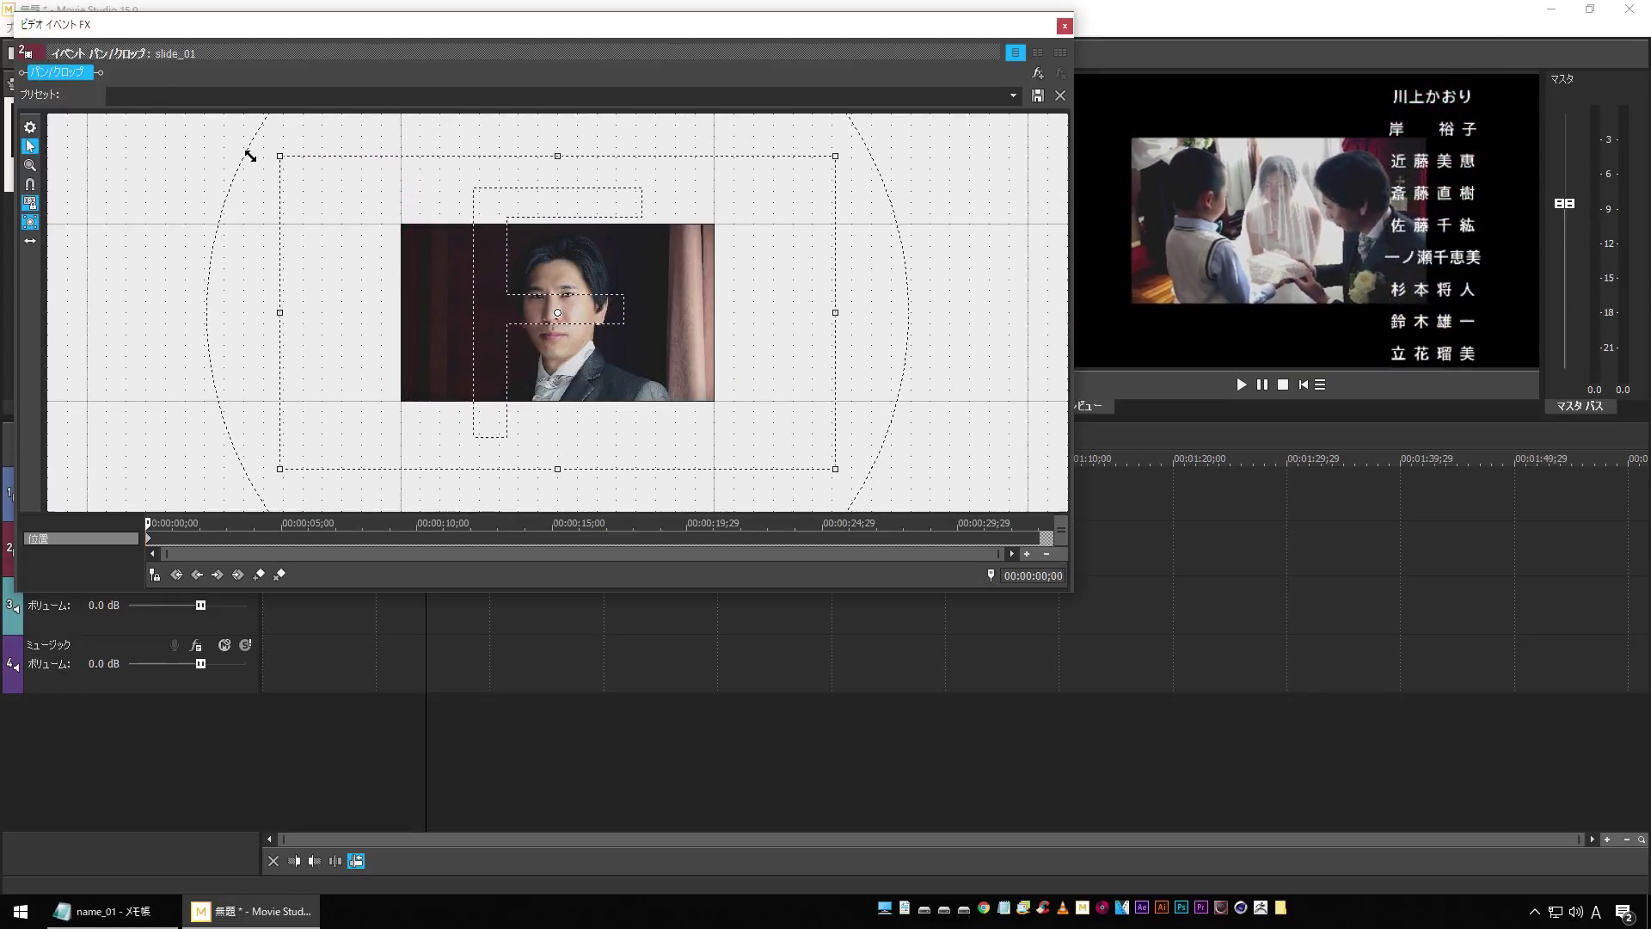
left_click_drag(567, 336, 632, 336)
left_click_drag(1080, 596, 904, 565)
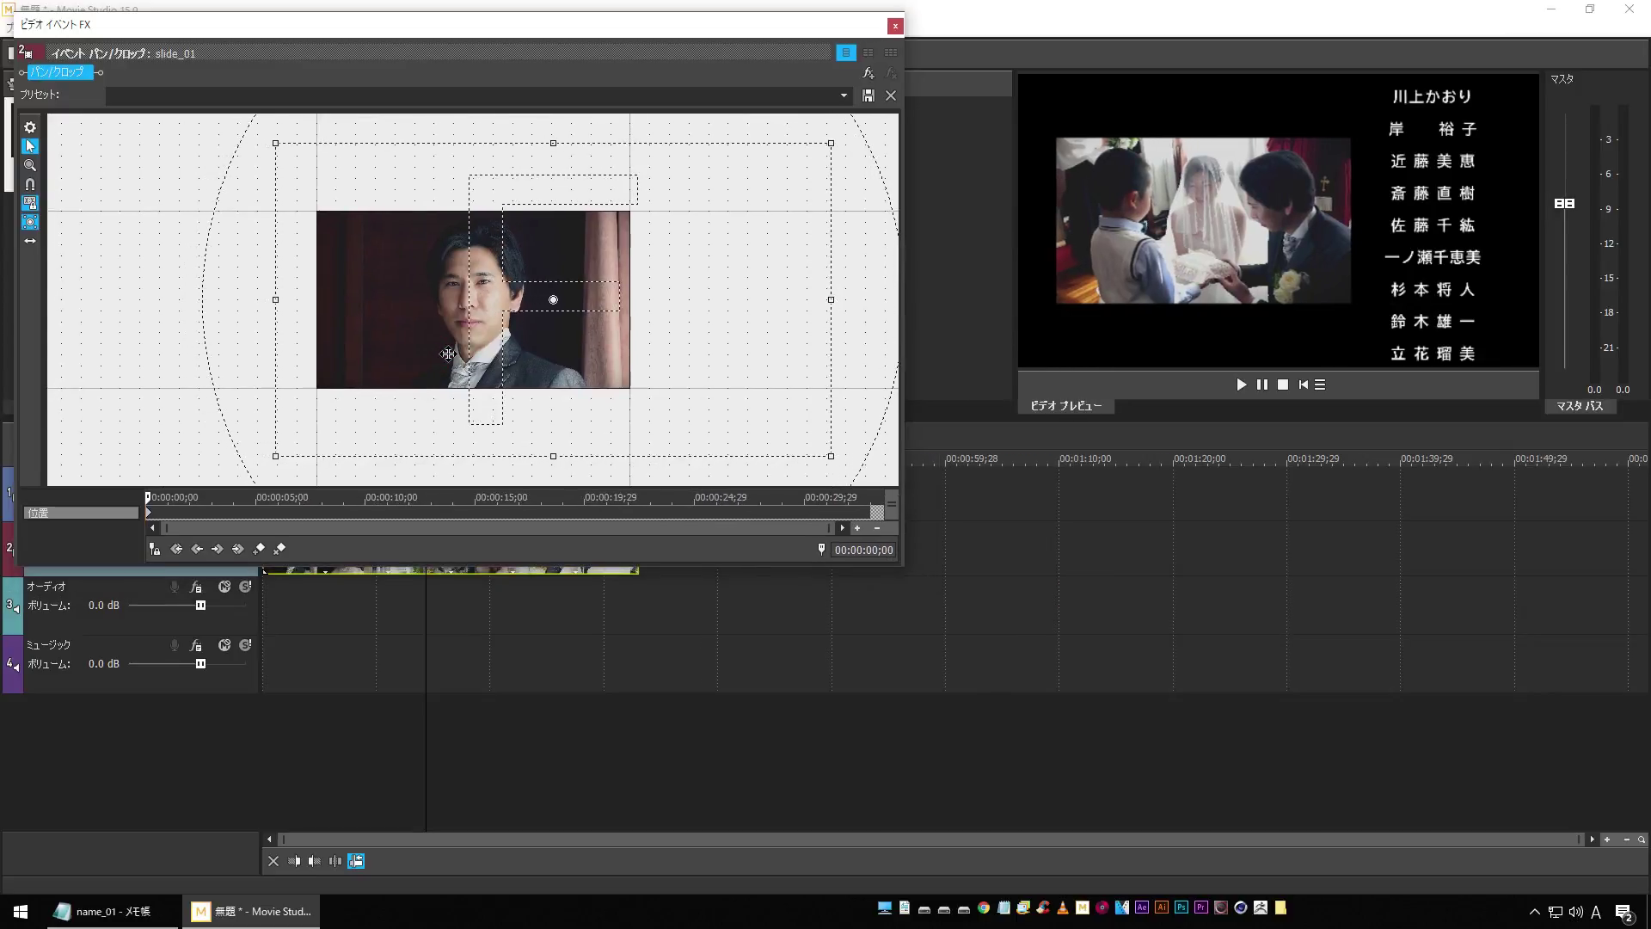
left_click_drag(448, 353, 450, 353)
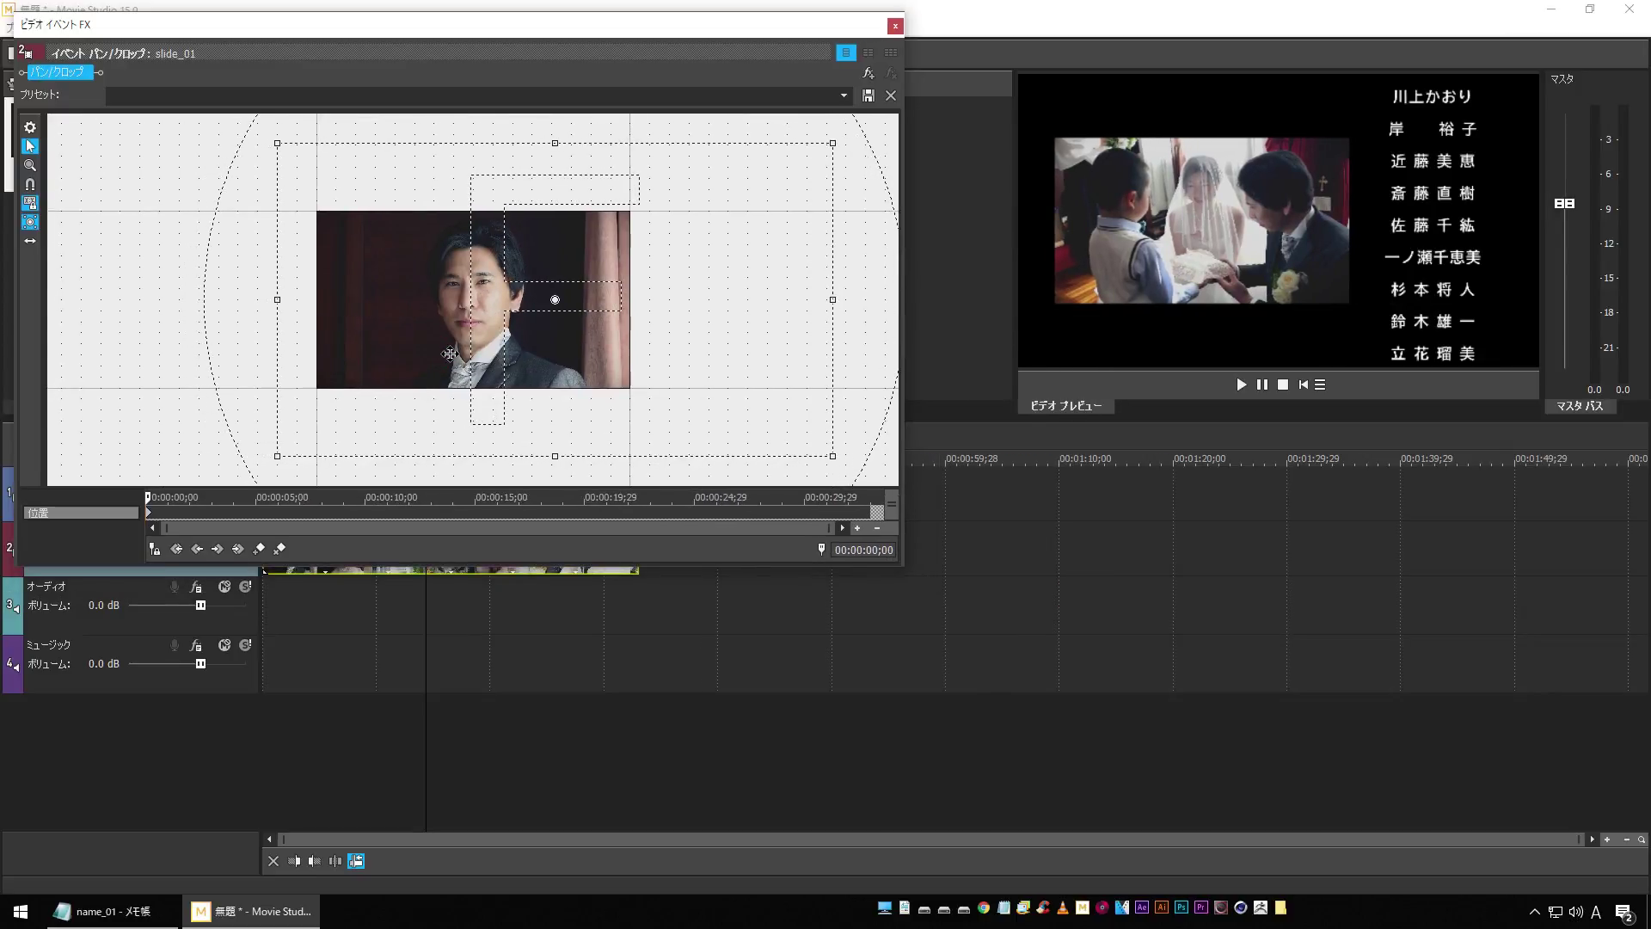
left_click(894, 26)
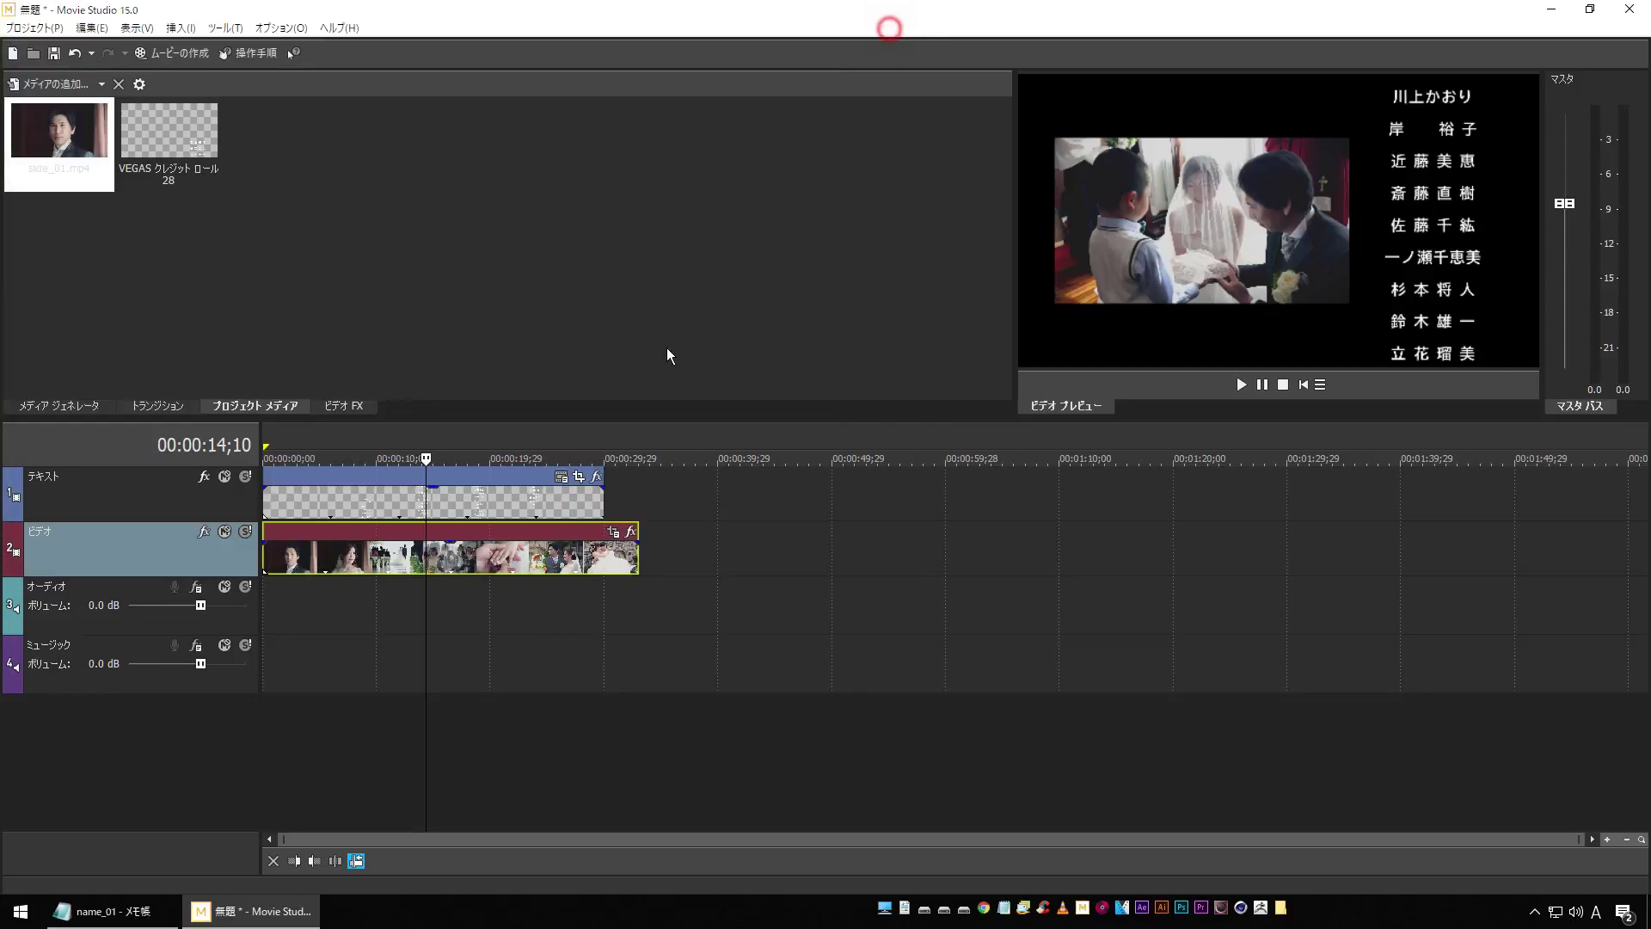
Step: Play the timeline from 00:00:07;26 to review the reduced video beside the scrolling names
left_click(353, 759)
key("space")
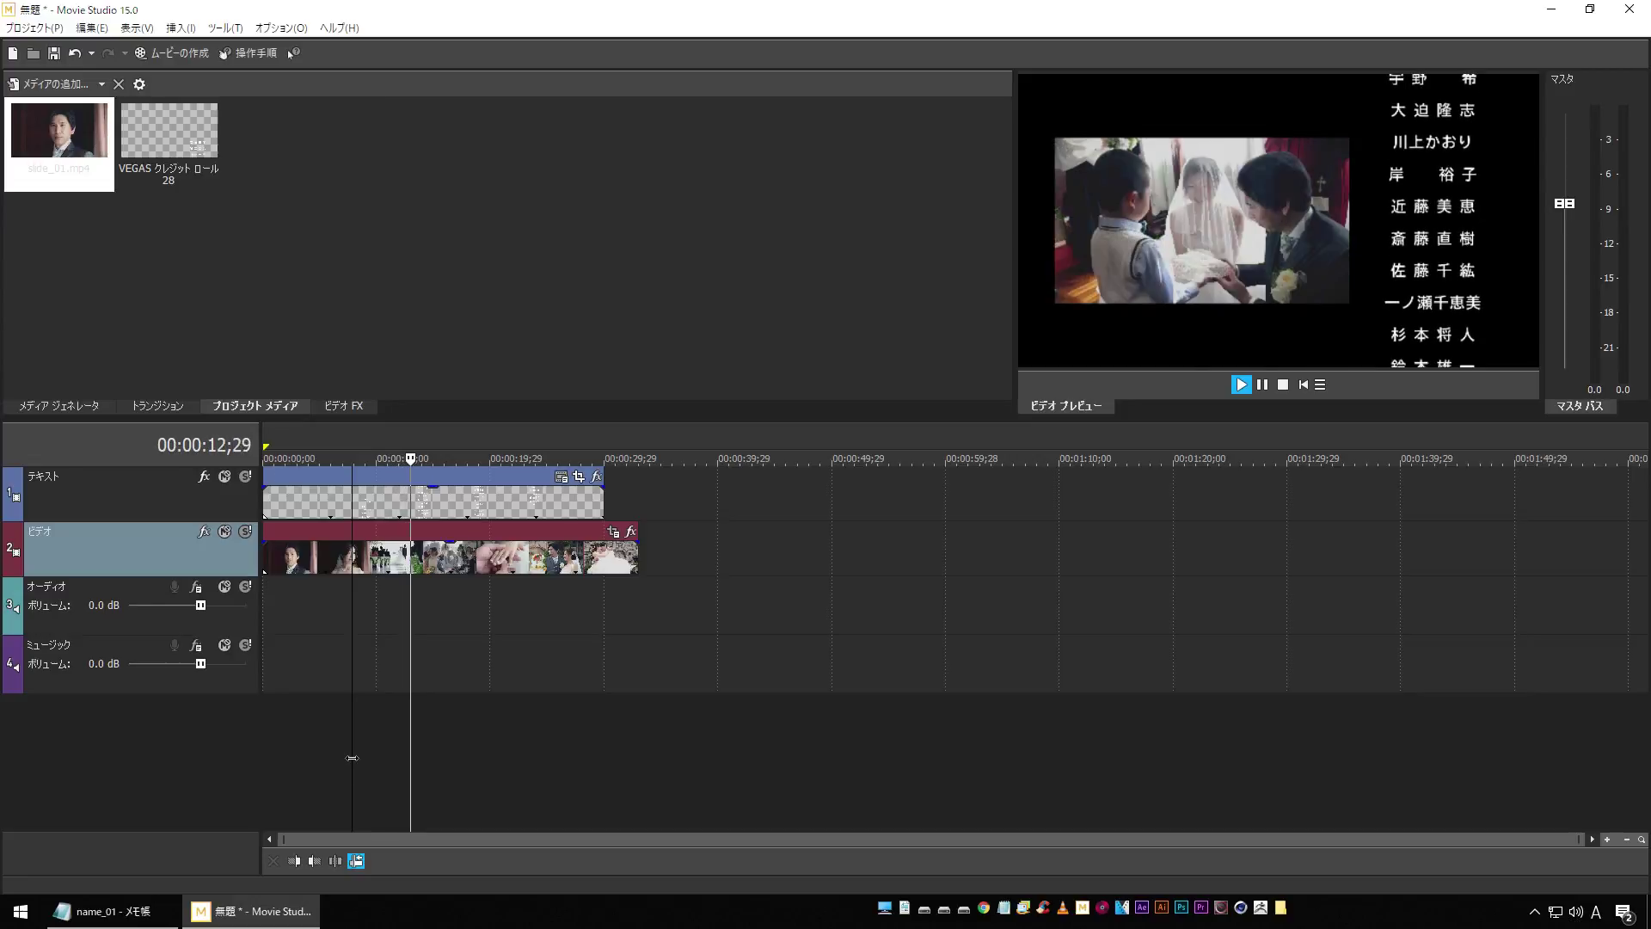
key("space")
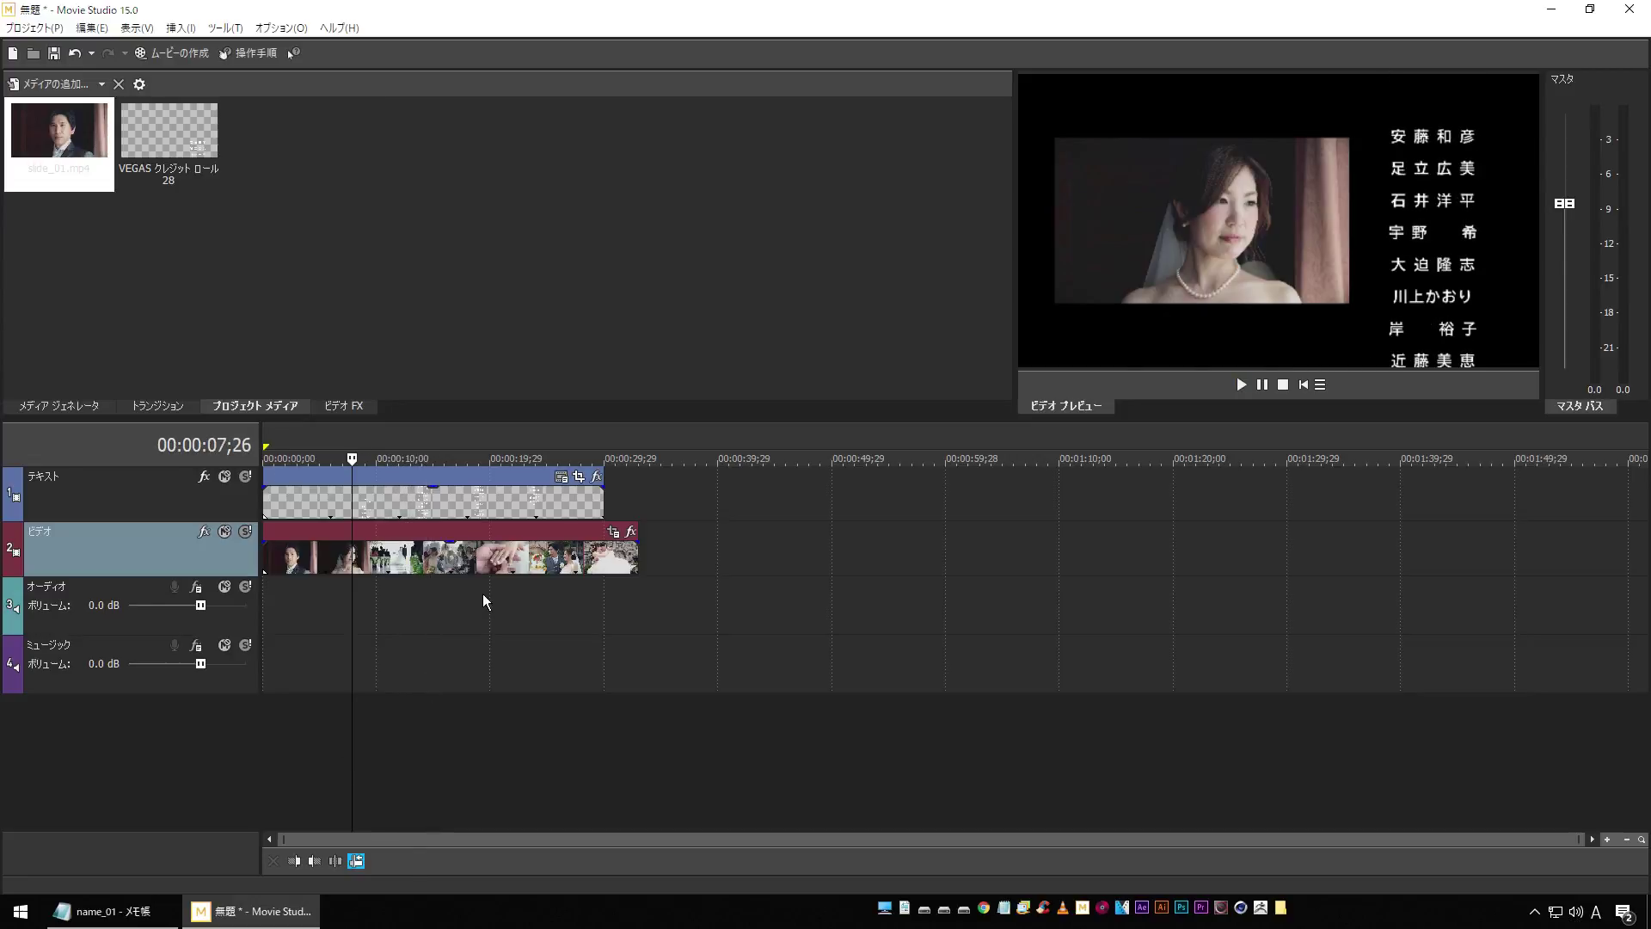
Step: Raise the credit roll's 左 margin to 0.660 and play the result from about 14 seconds
left_click(561, 477)
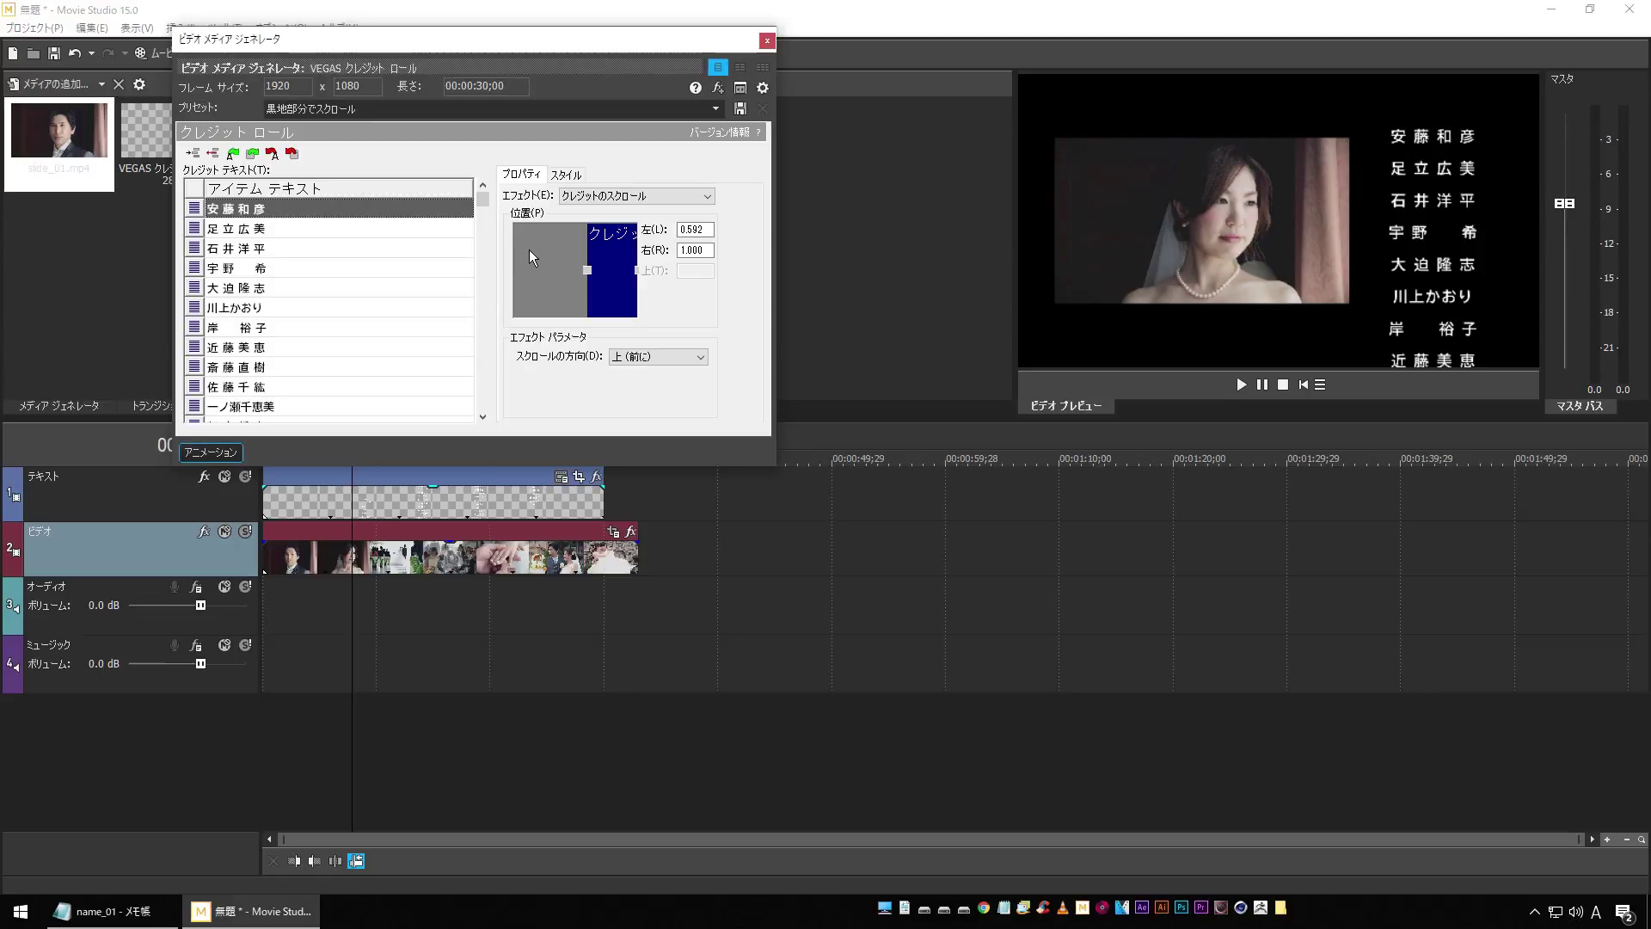
left_click_drag(590, 269, 597, 269)
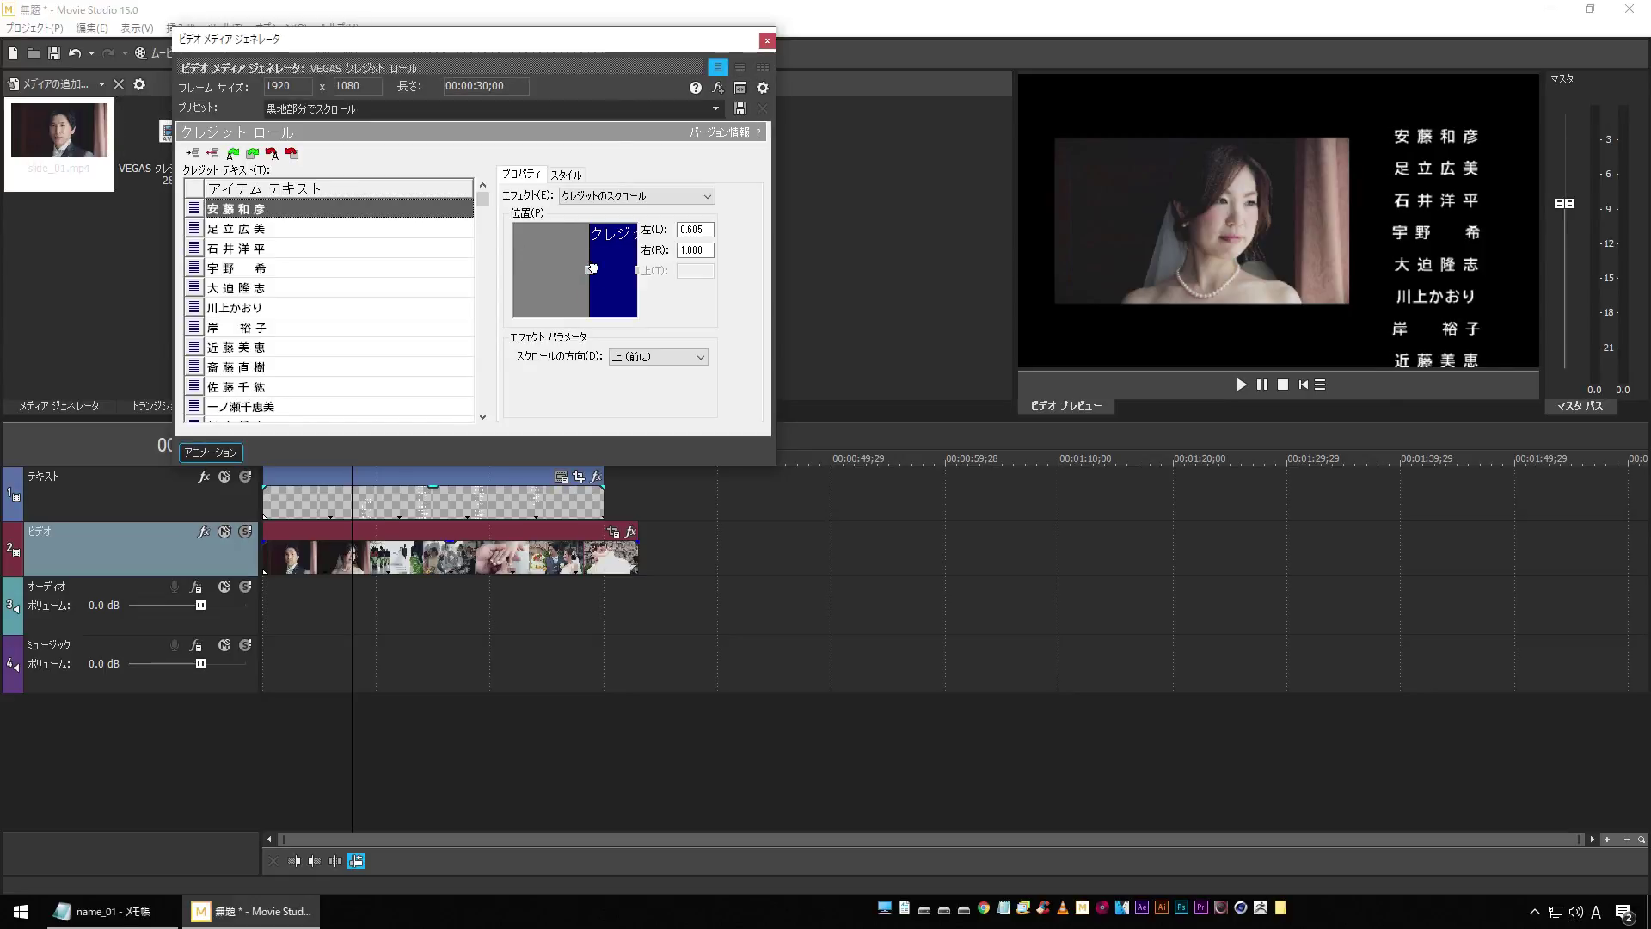
left_click(424, 779)
key("space")
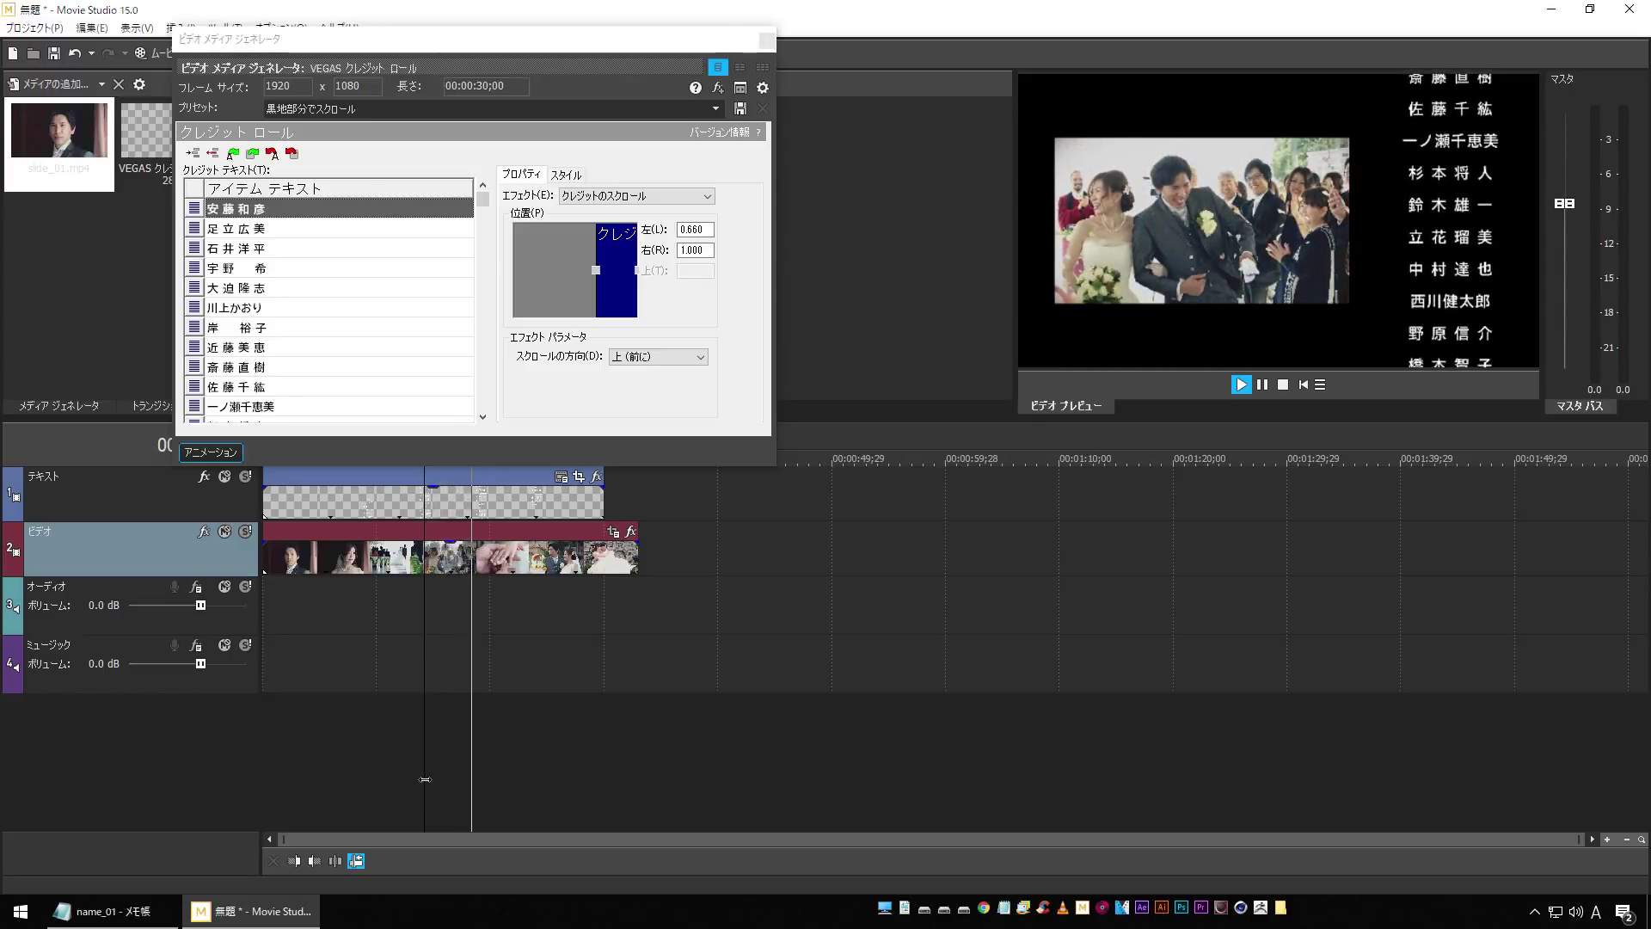
Step: Close the credit roll settings and give the slide video a fade-in of about 00:00:01;27 at the timeline start
key("space")
left_click(768, 41)
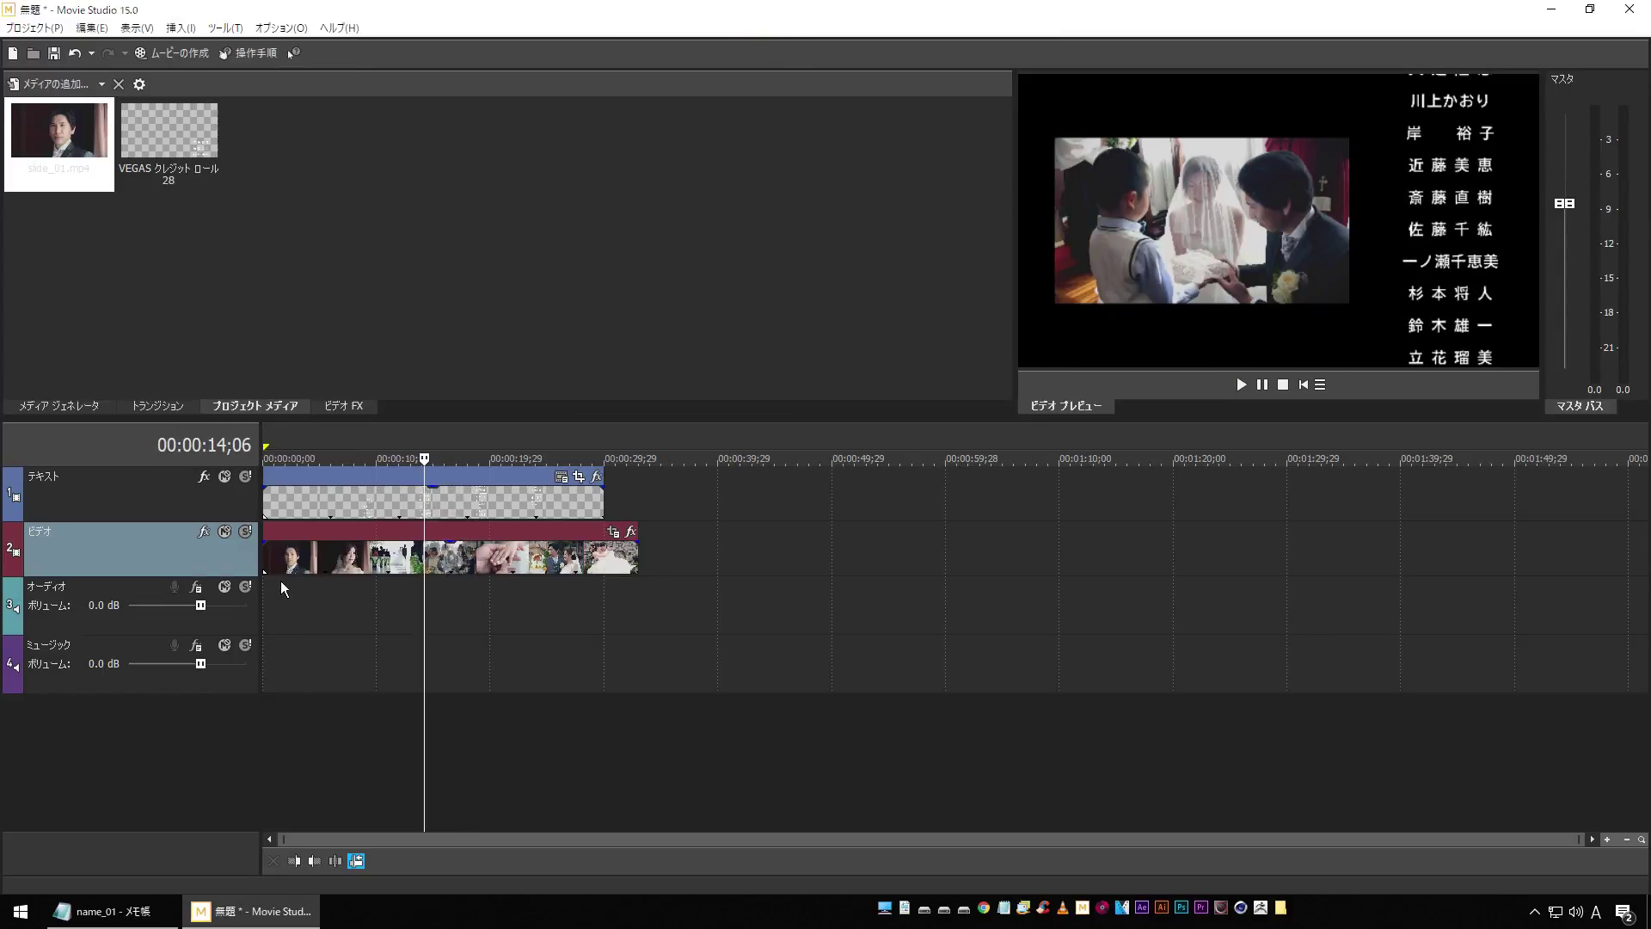
left_click(1301, 386)
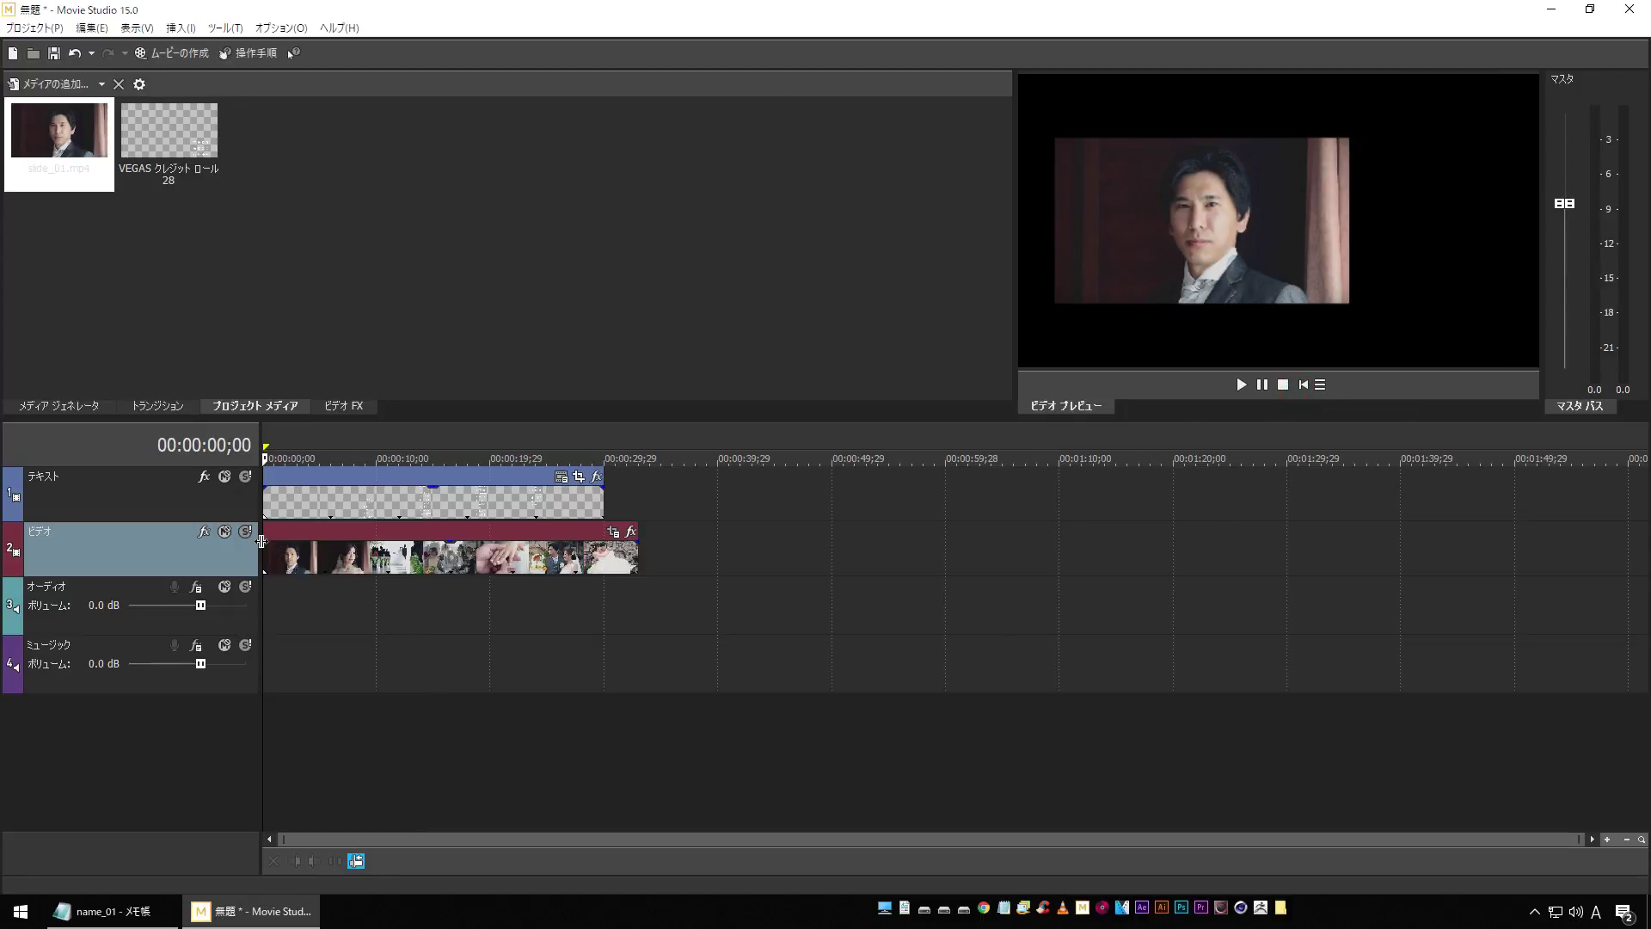
left_click_drag(260, 545, 282, 552)
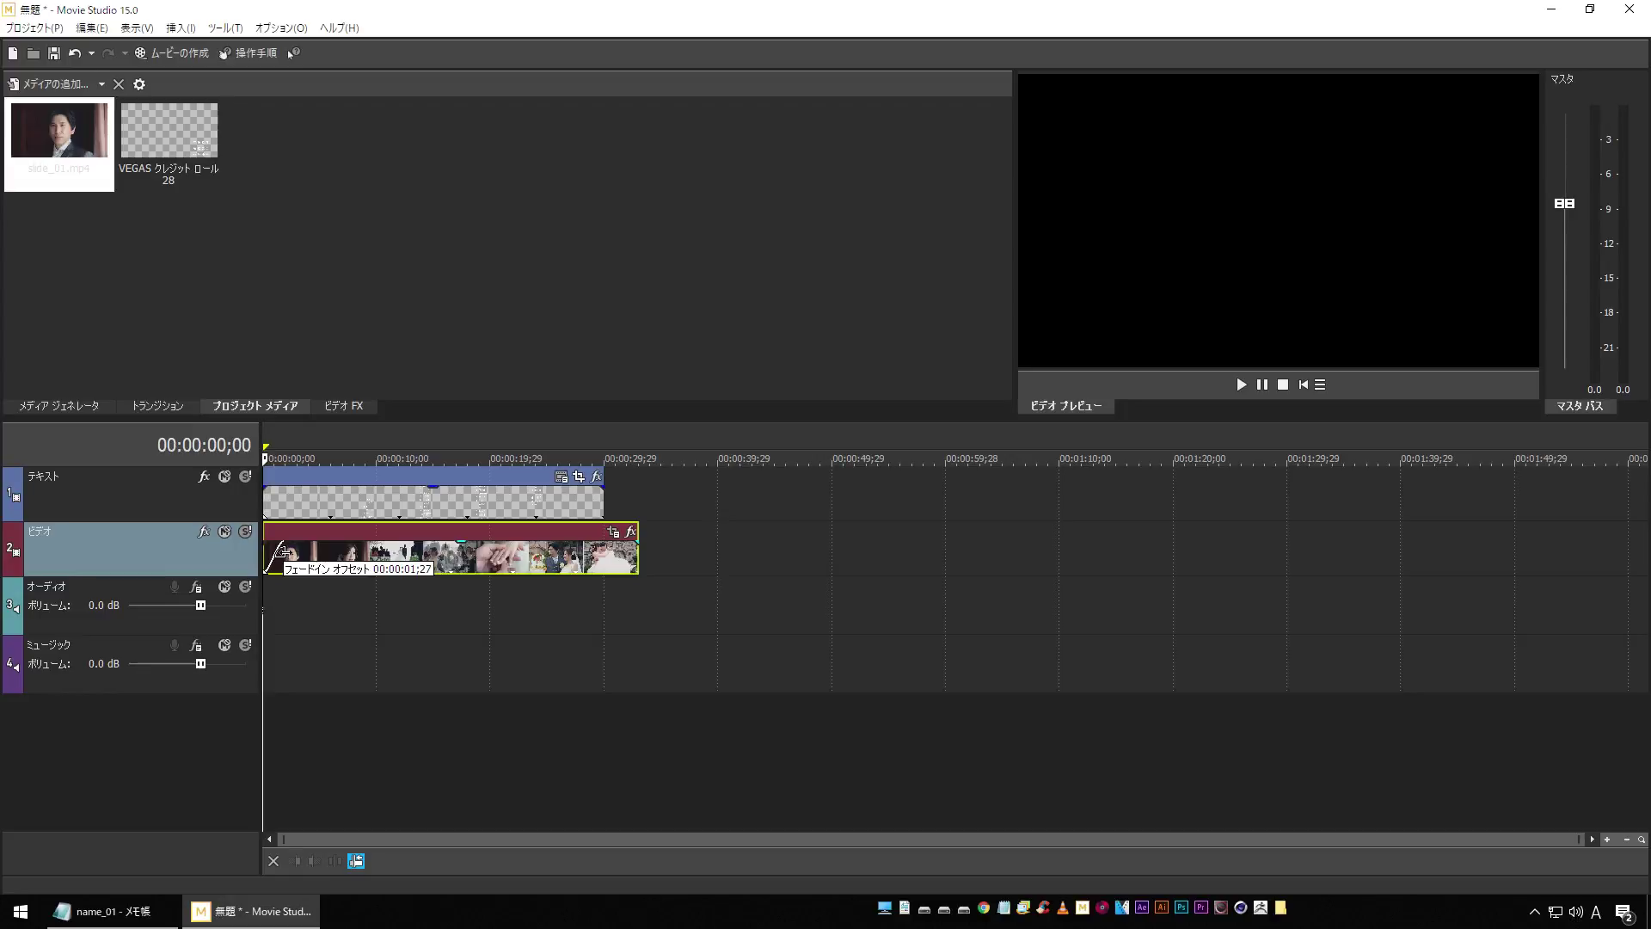
Step: Trim the slide video's end to just after the credit roll's end and play the ending from 00:00:27;12
left_click(623, 715)
key("space")
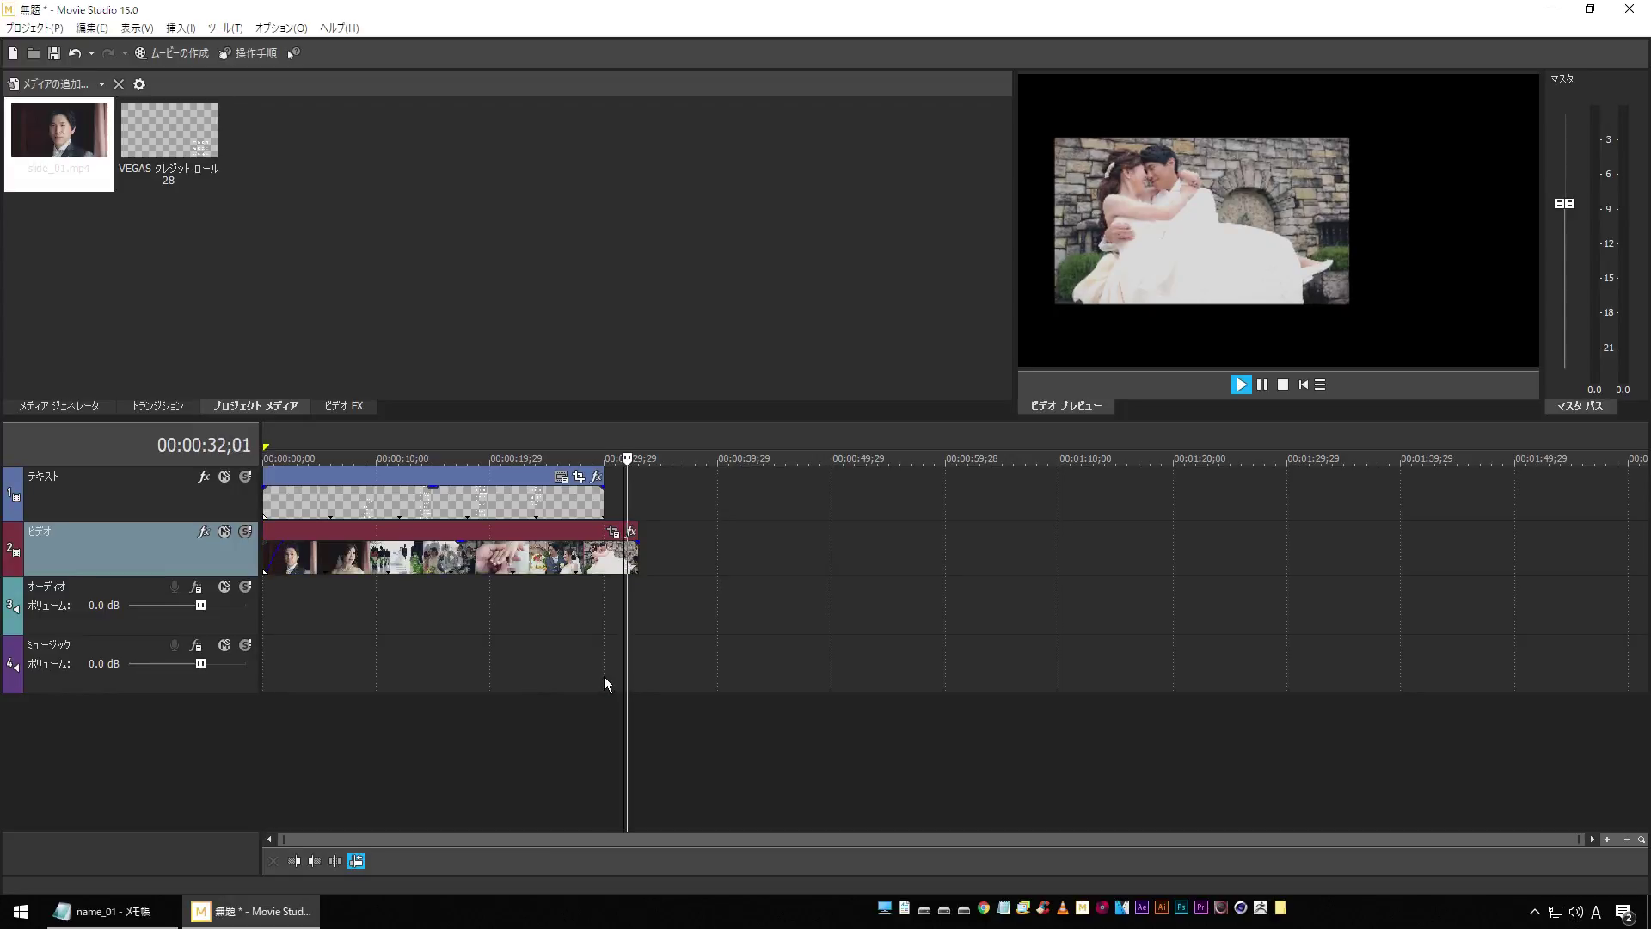
key("space")
left_click_drag(635, 545, 616, 555)
left_click(575, 747)
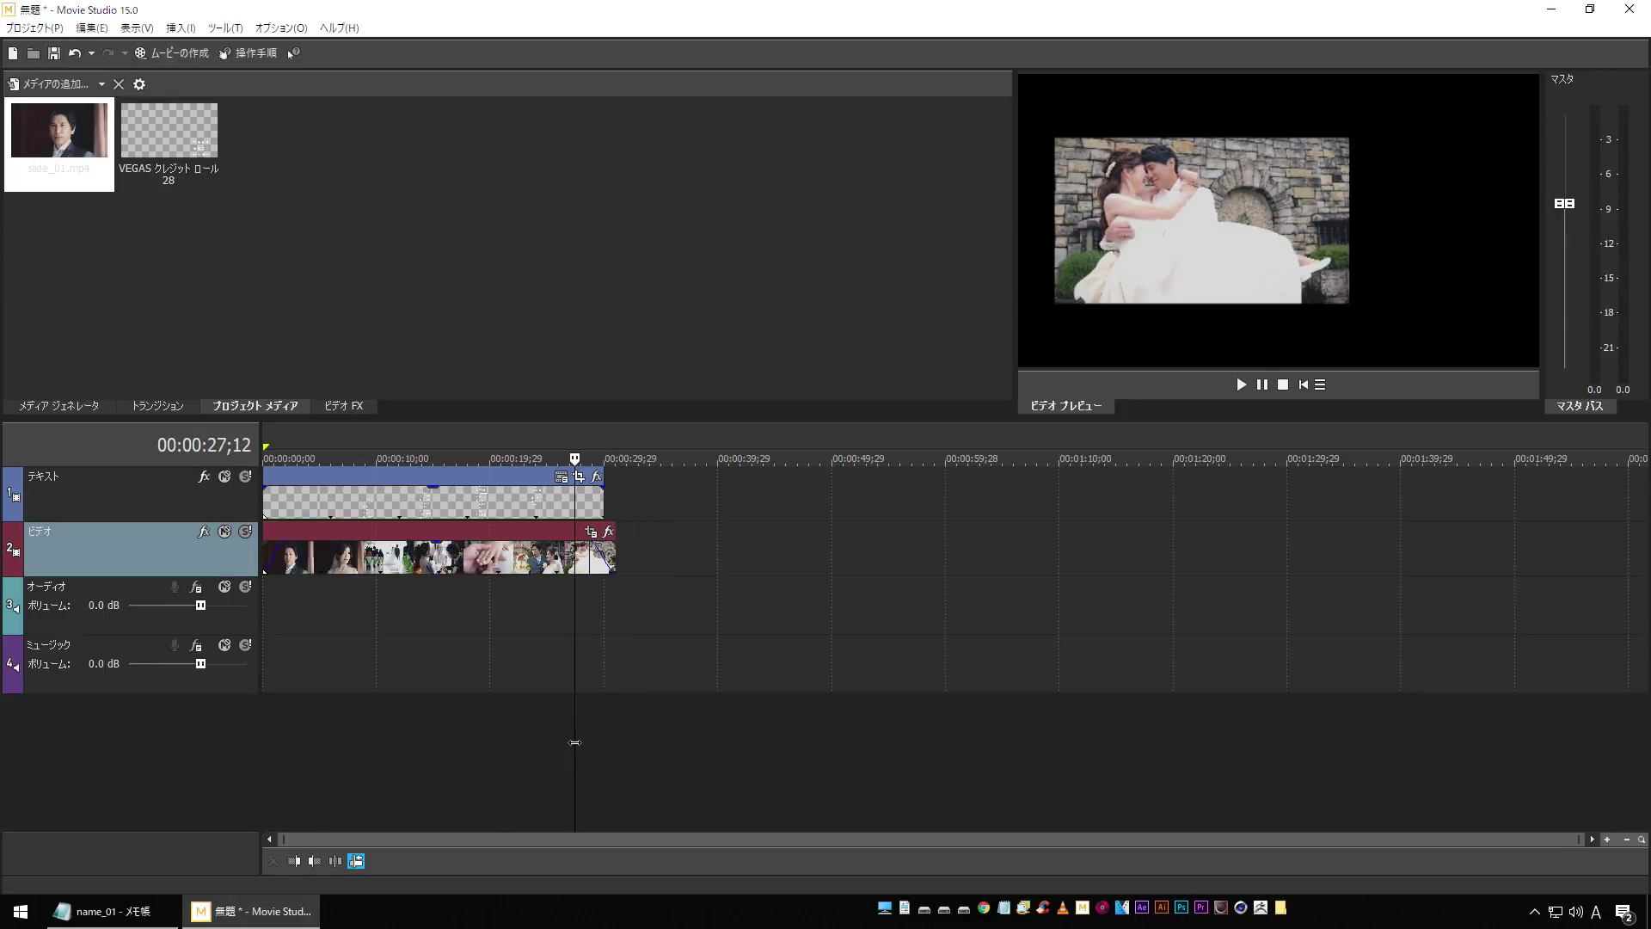
key("space")
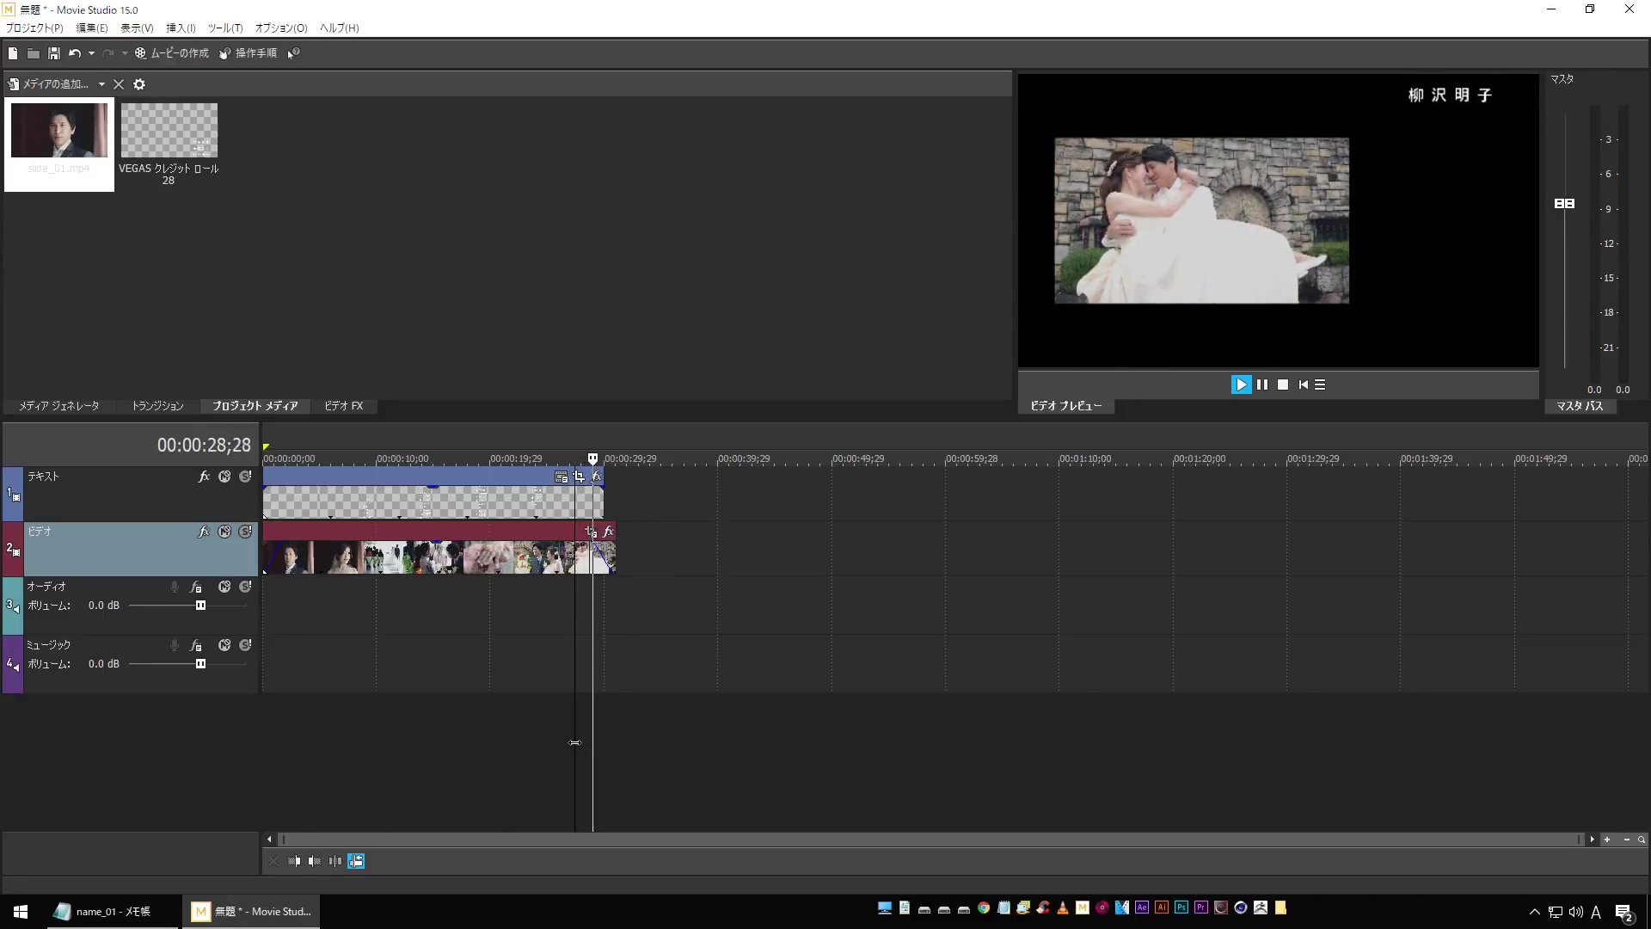
key("space")
Step: Extend the slide video's end slightly, shift the credit roll about one second later on its track, and play from 00:00:28;18
left_click_drag(611, 540, 630, 542)
left_click_drag(372, 509, 385, 509)
left_click(588, 746)
key("space")
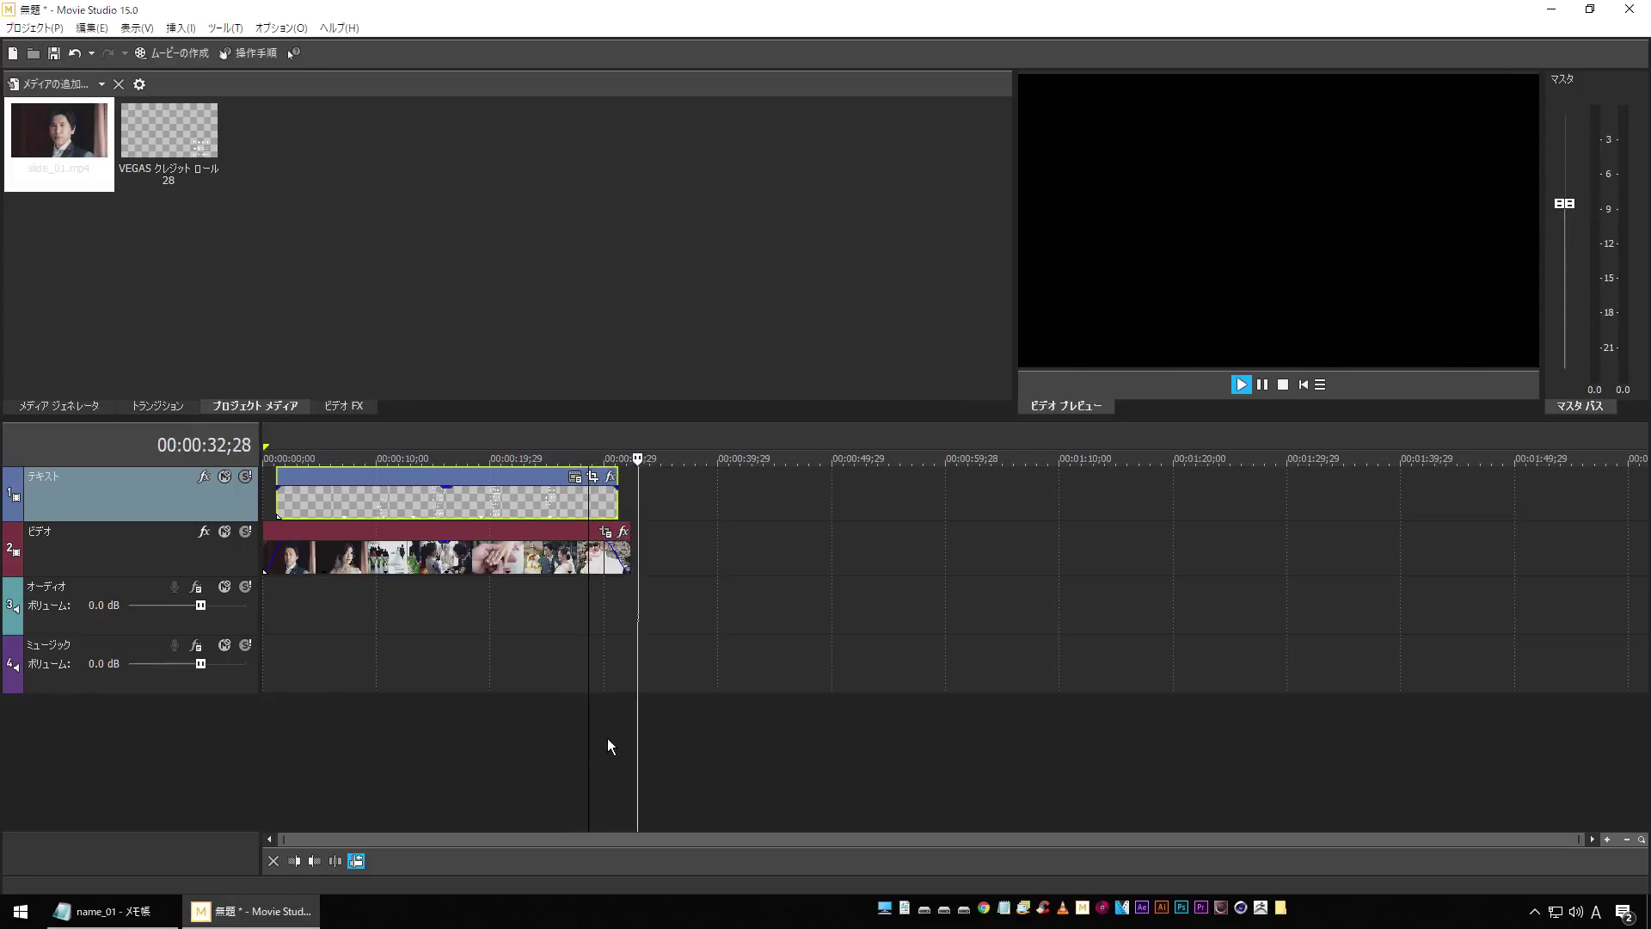
key("space")
Step: Add a default (旧) テキスト event to the text track, starting where the slide video ends
left_click(59, 406)
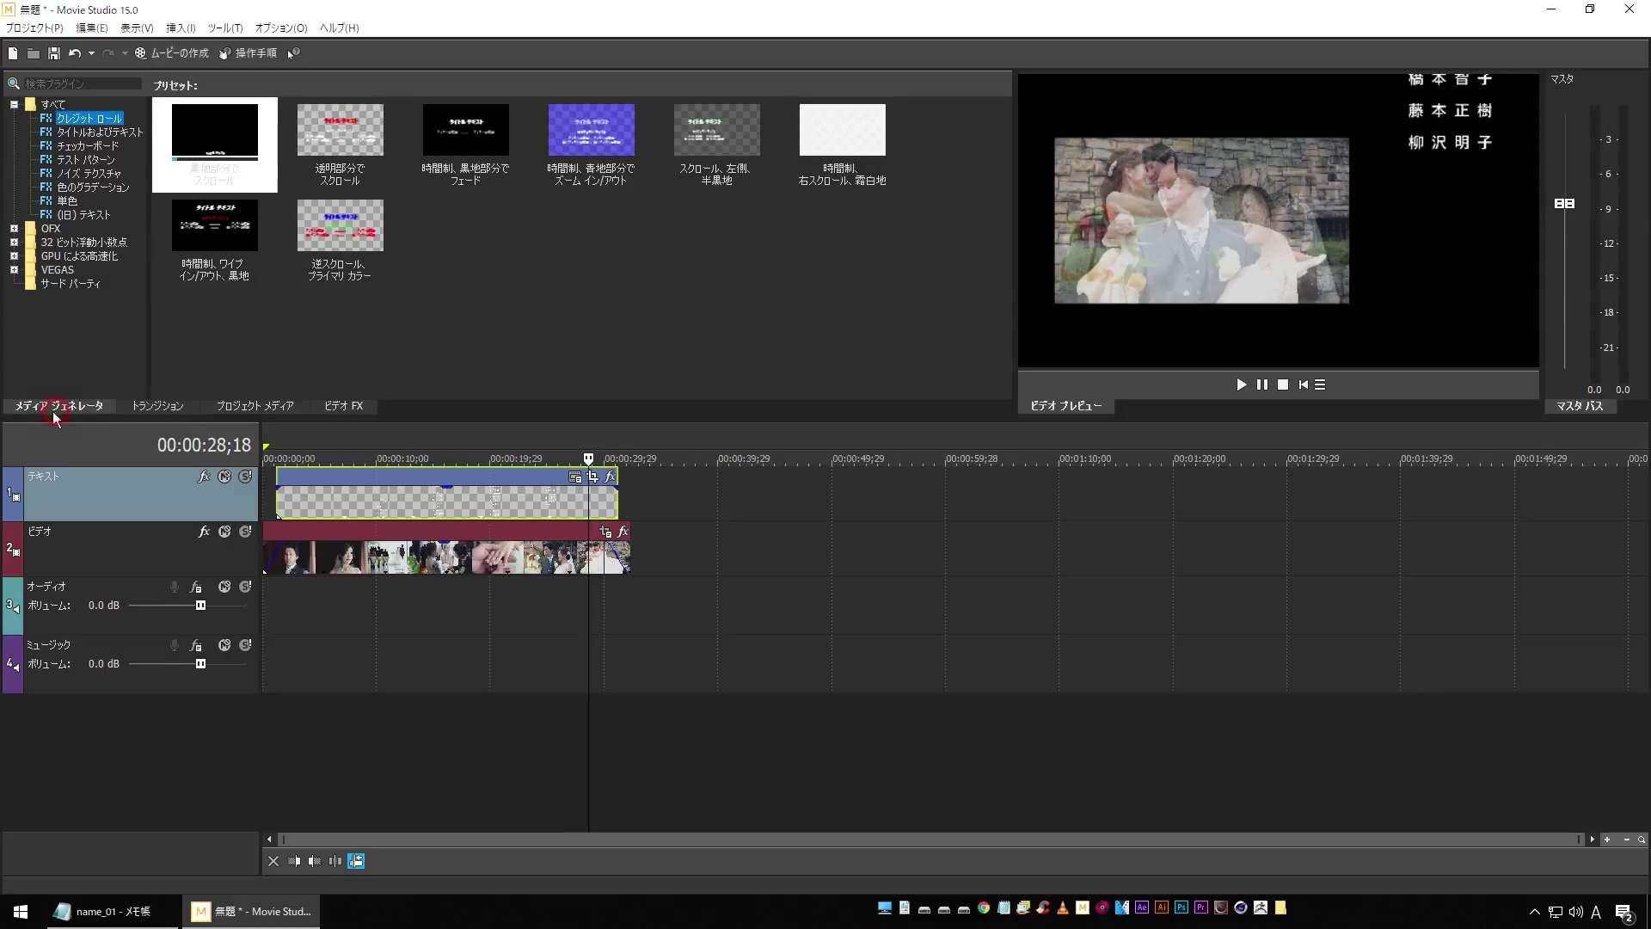
left_click(96, 216)
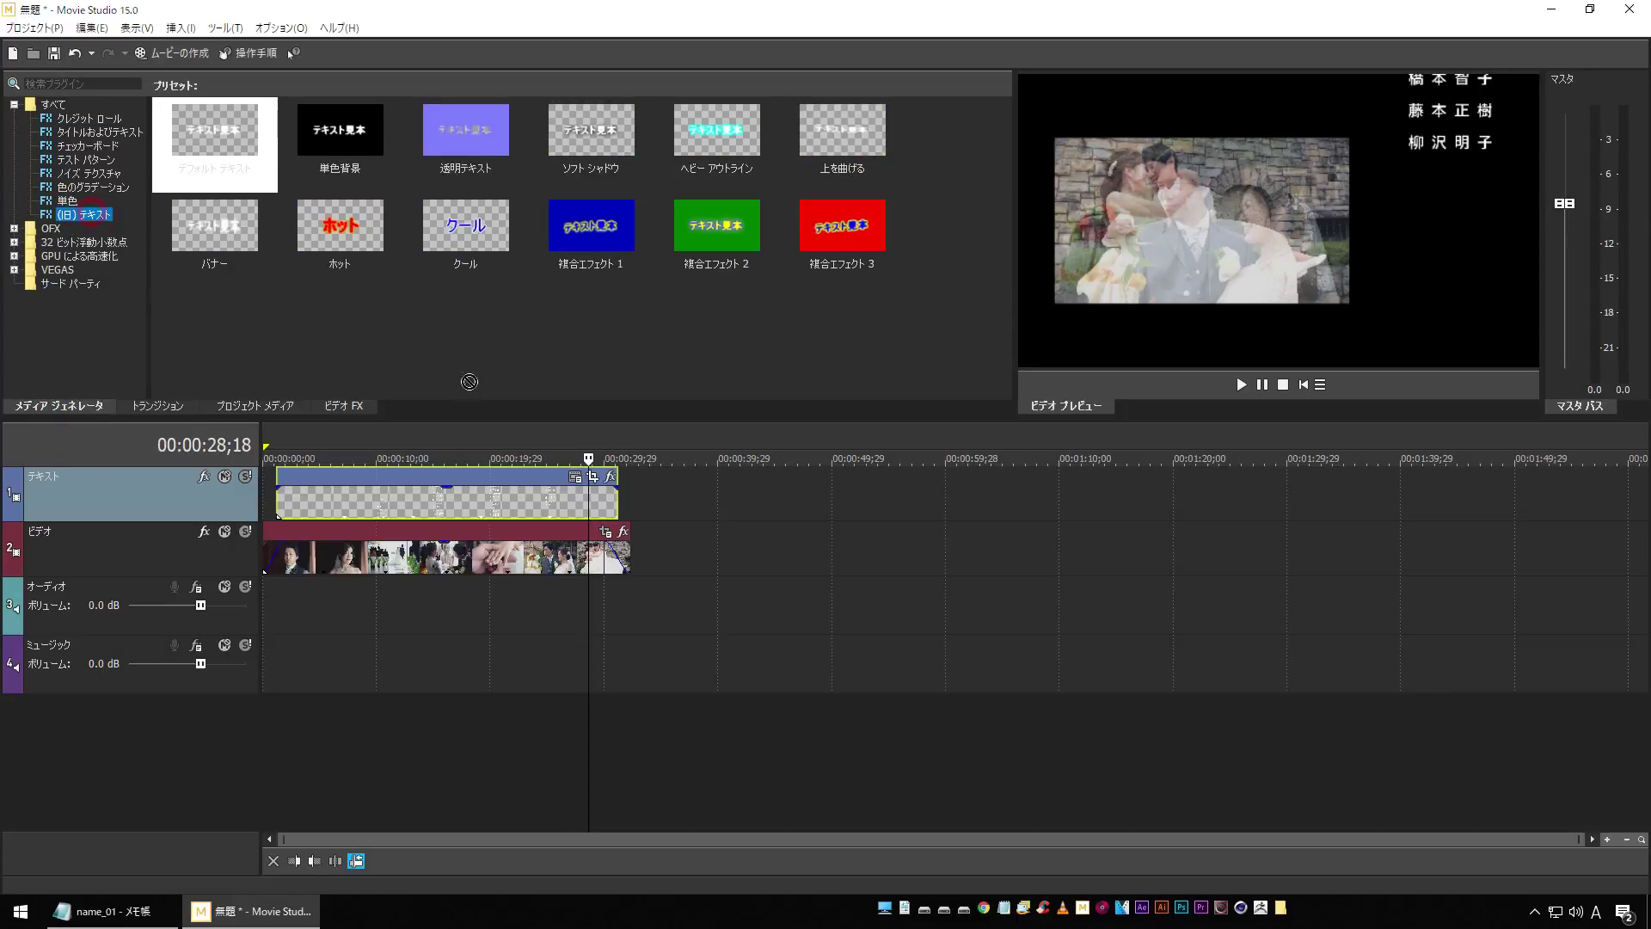
left_click_drag(644, 492, 645, 494)
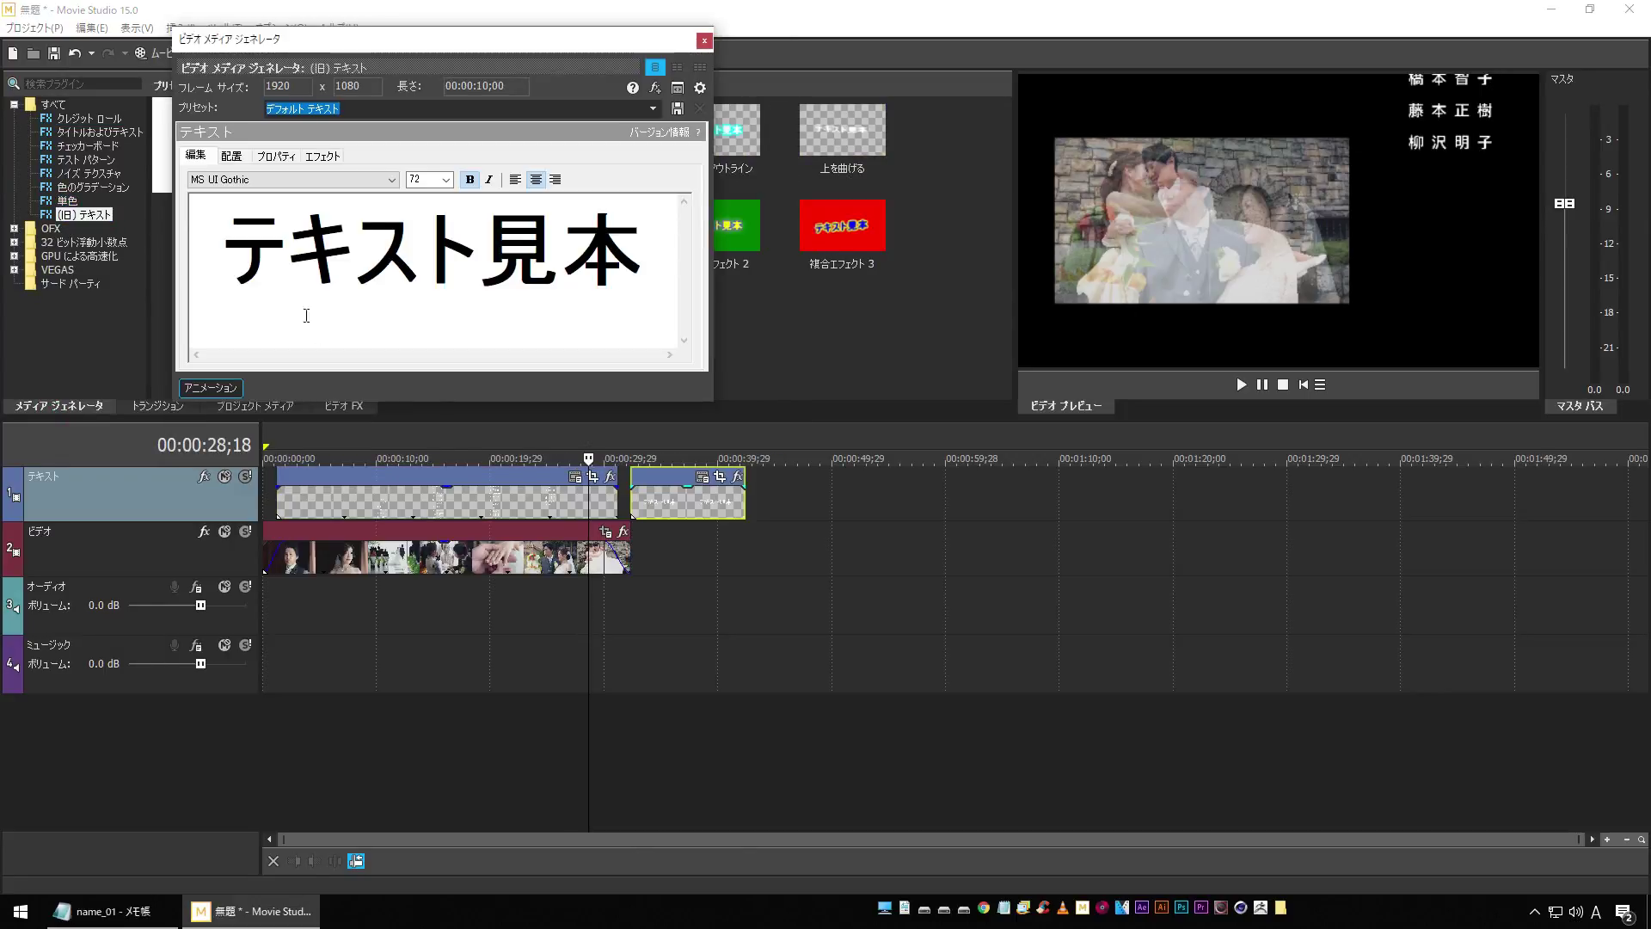
Step: Replace the sample text of the new text event with 本日はありがとうございました
key("ctrl+a")
type("honjitsuha")
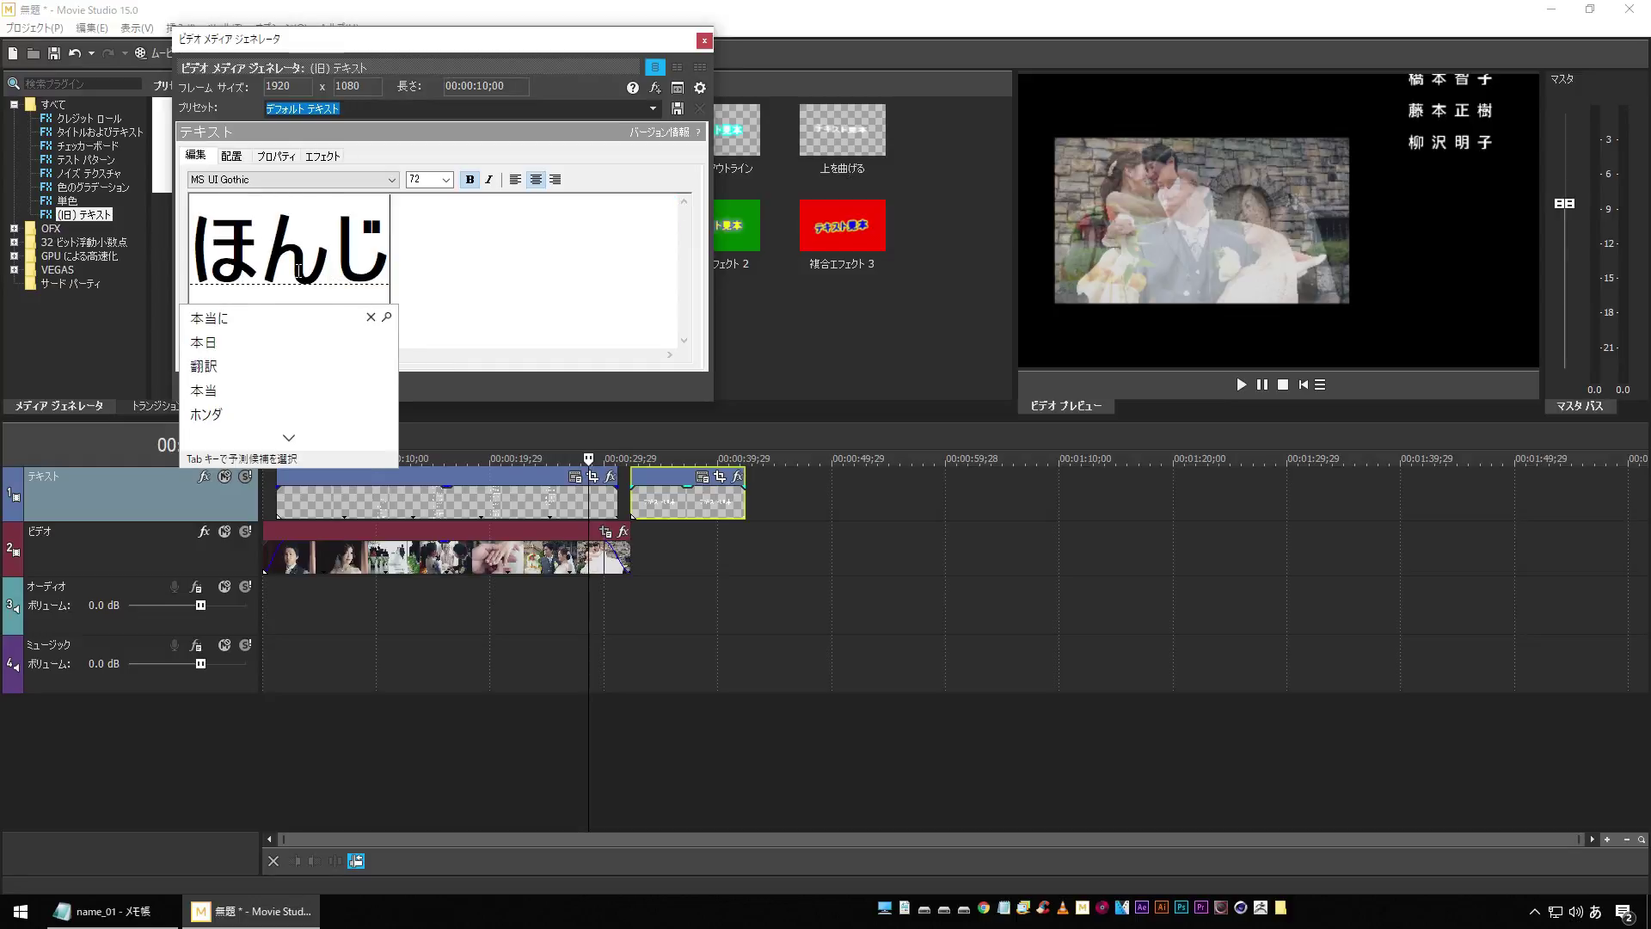
key("space")
type("arigatou")
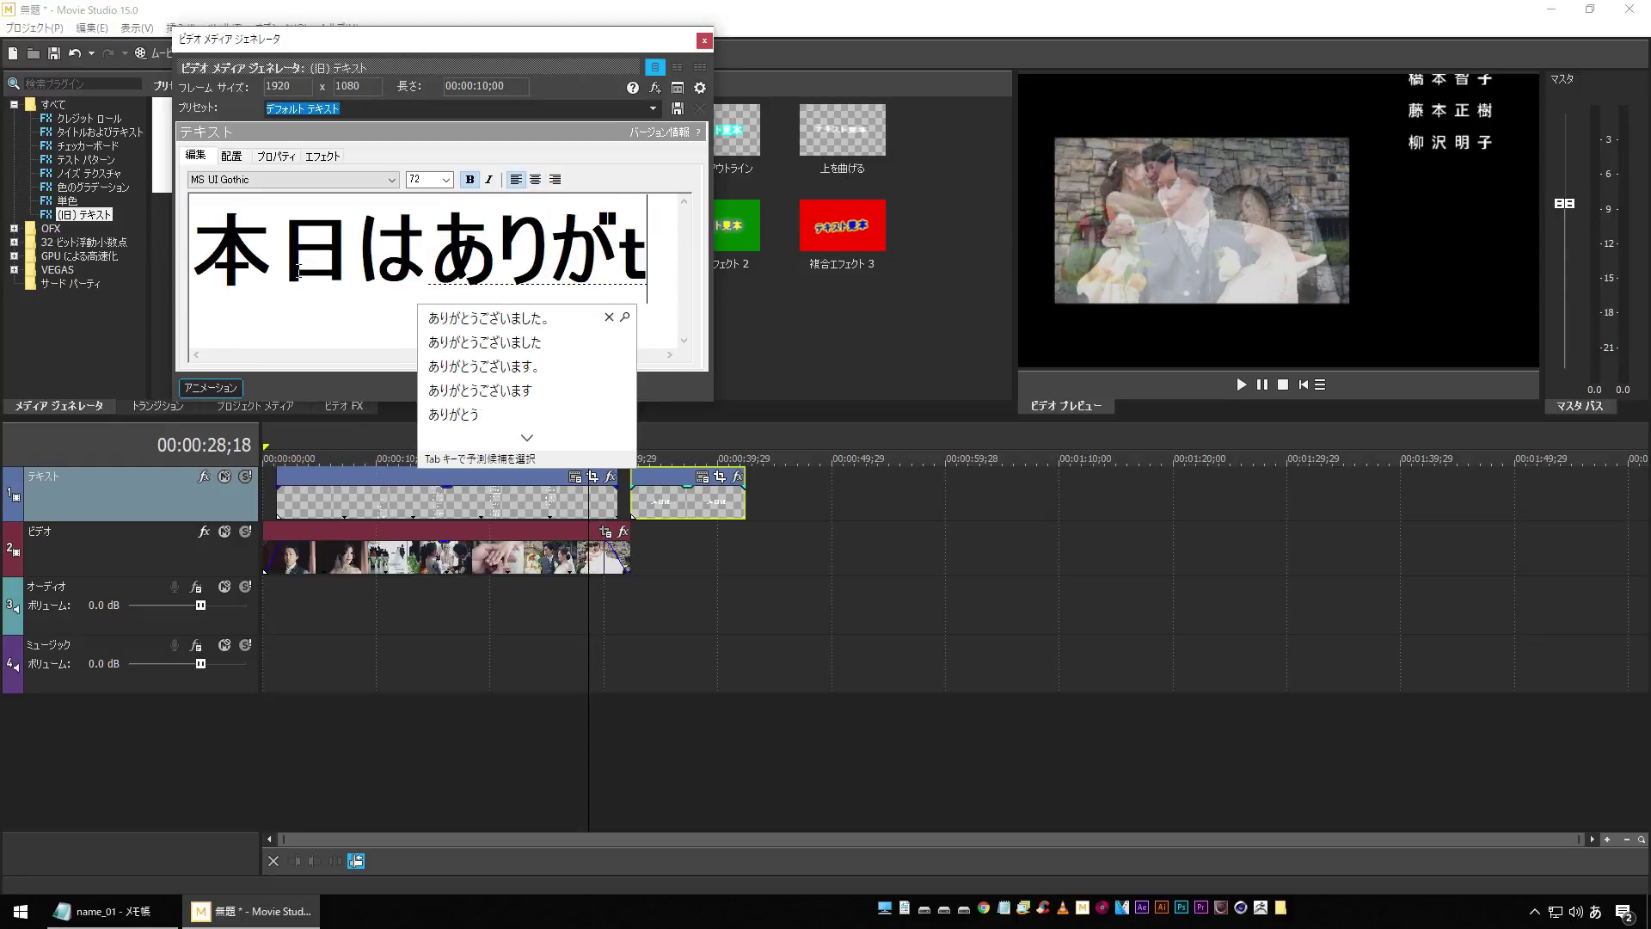
key("Tab")
key("Tab")
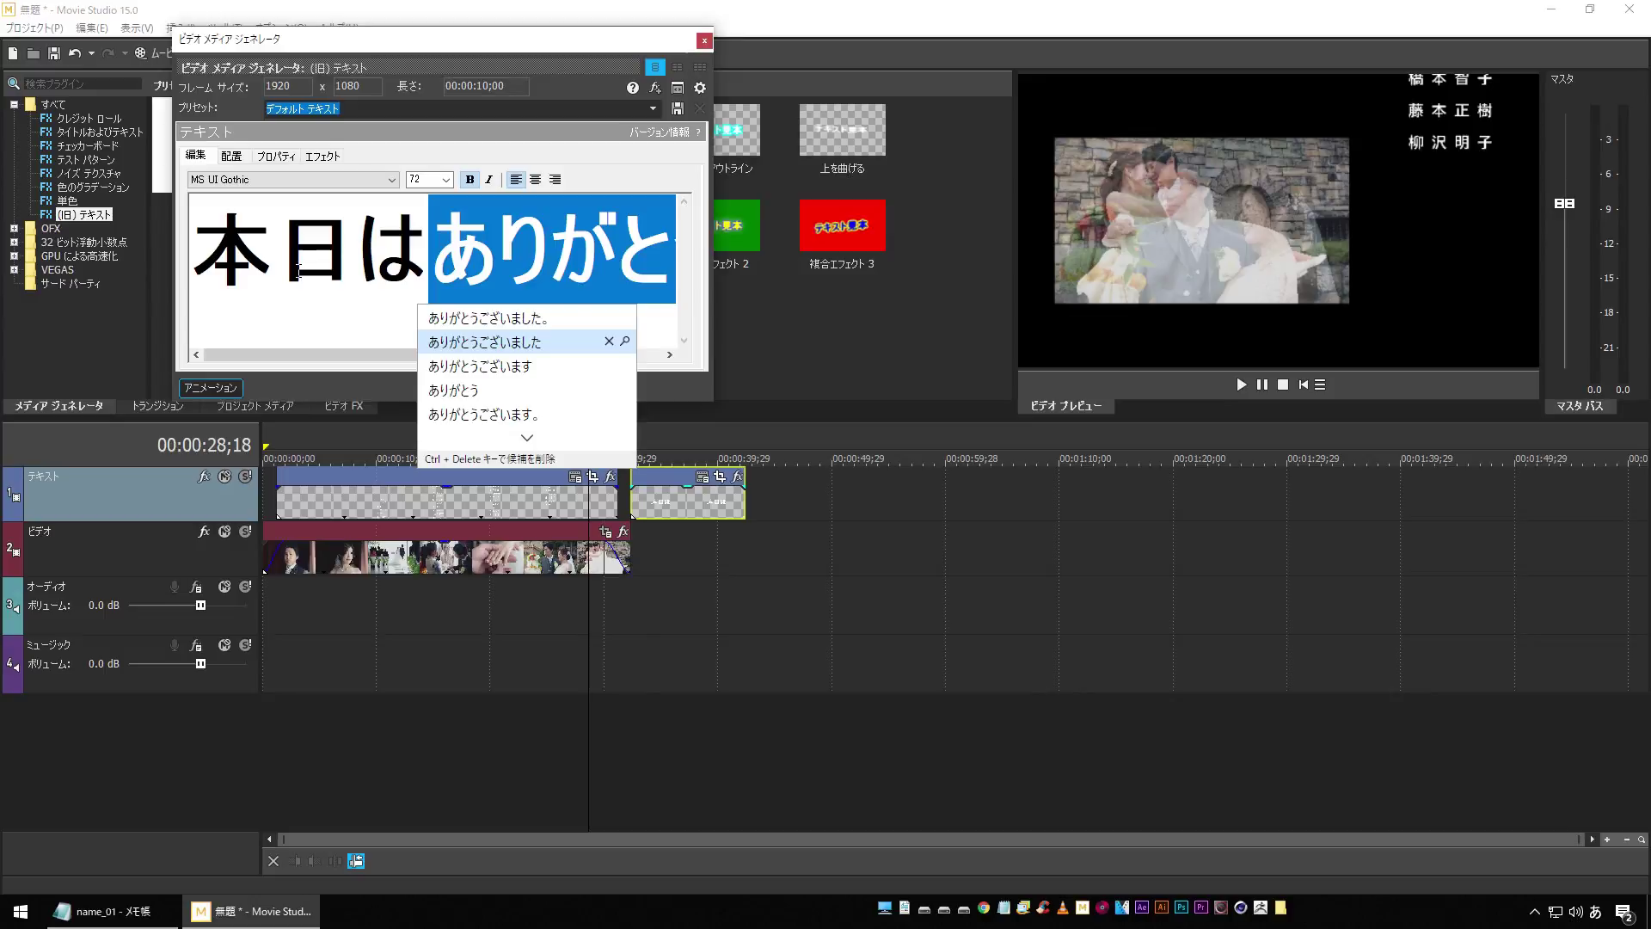
key("Return")
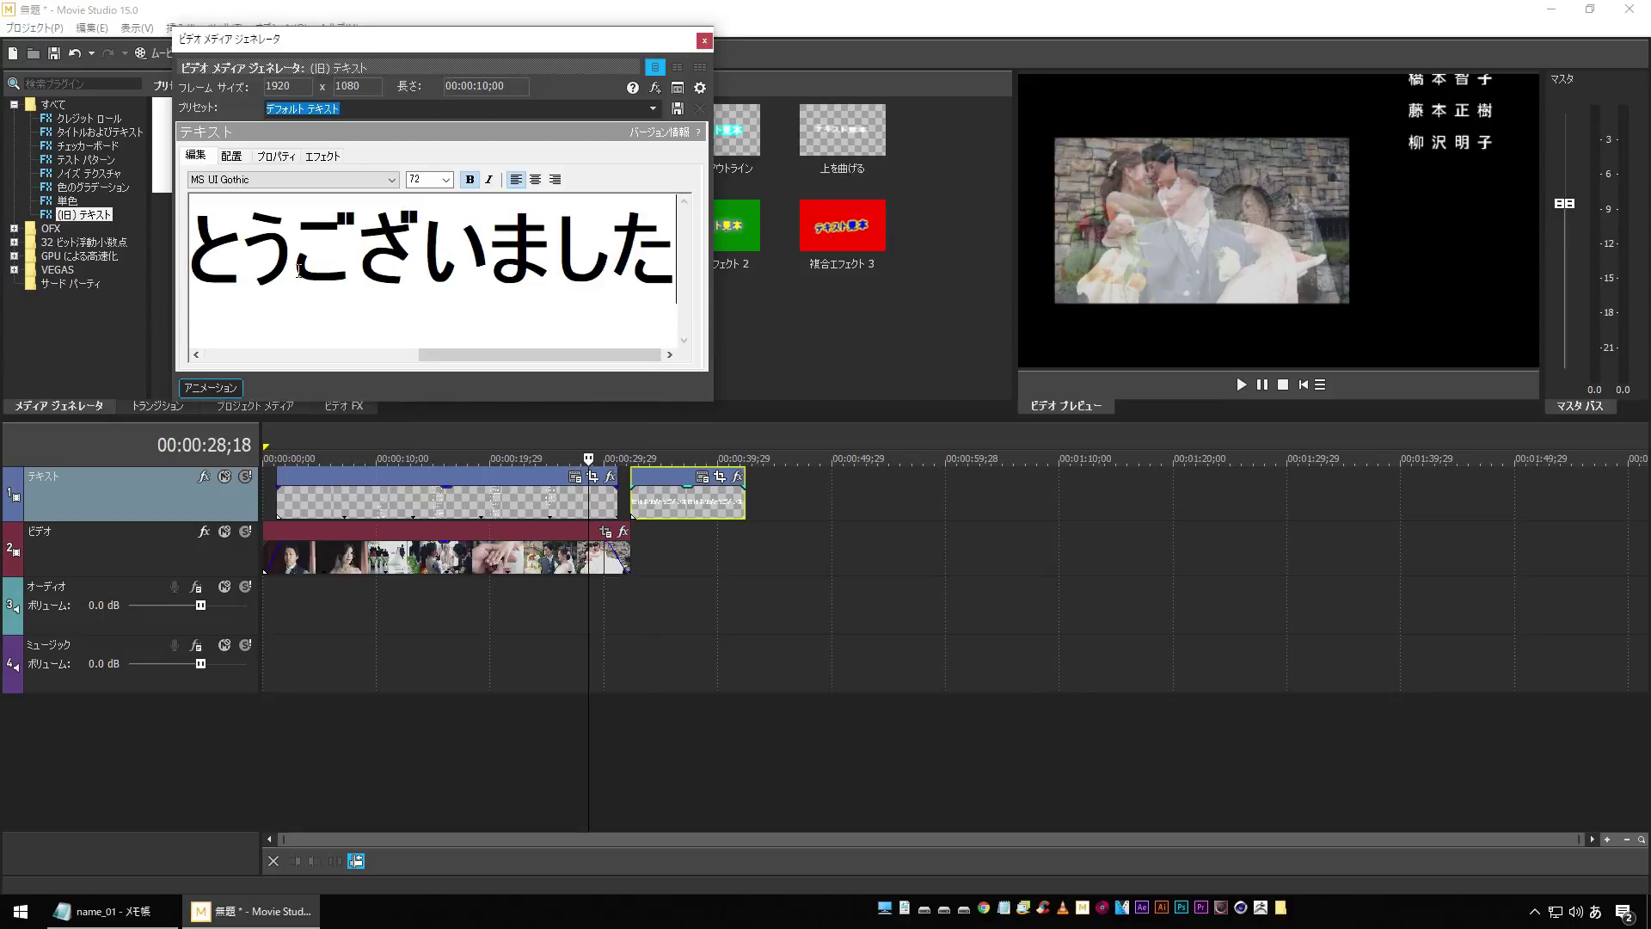
Step: Set the closing message's font size to 24 and preview it at 00:00:38;04
left_click(447, 179)
left_click(416, 298)
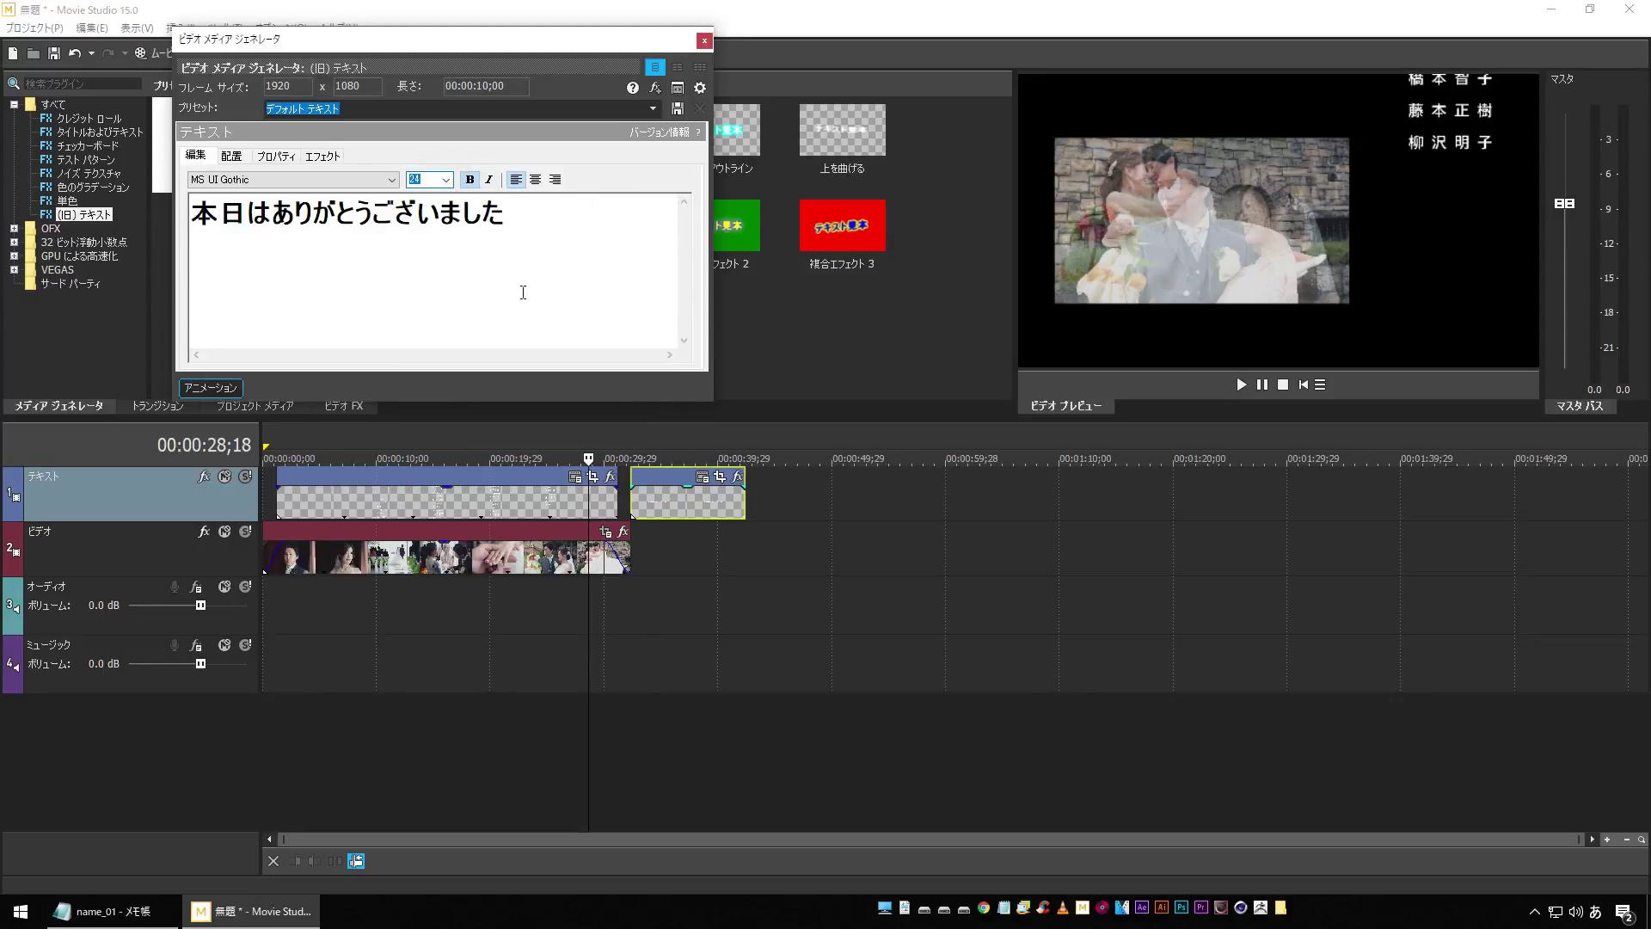
left_click(697, 727)
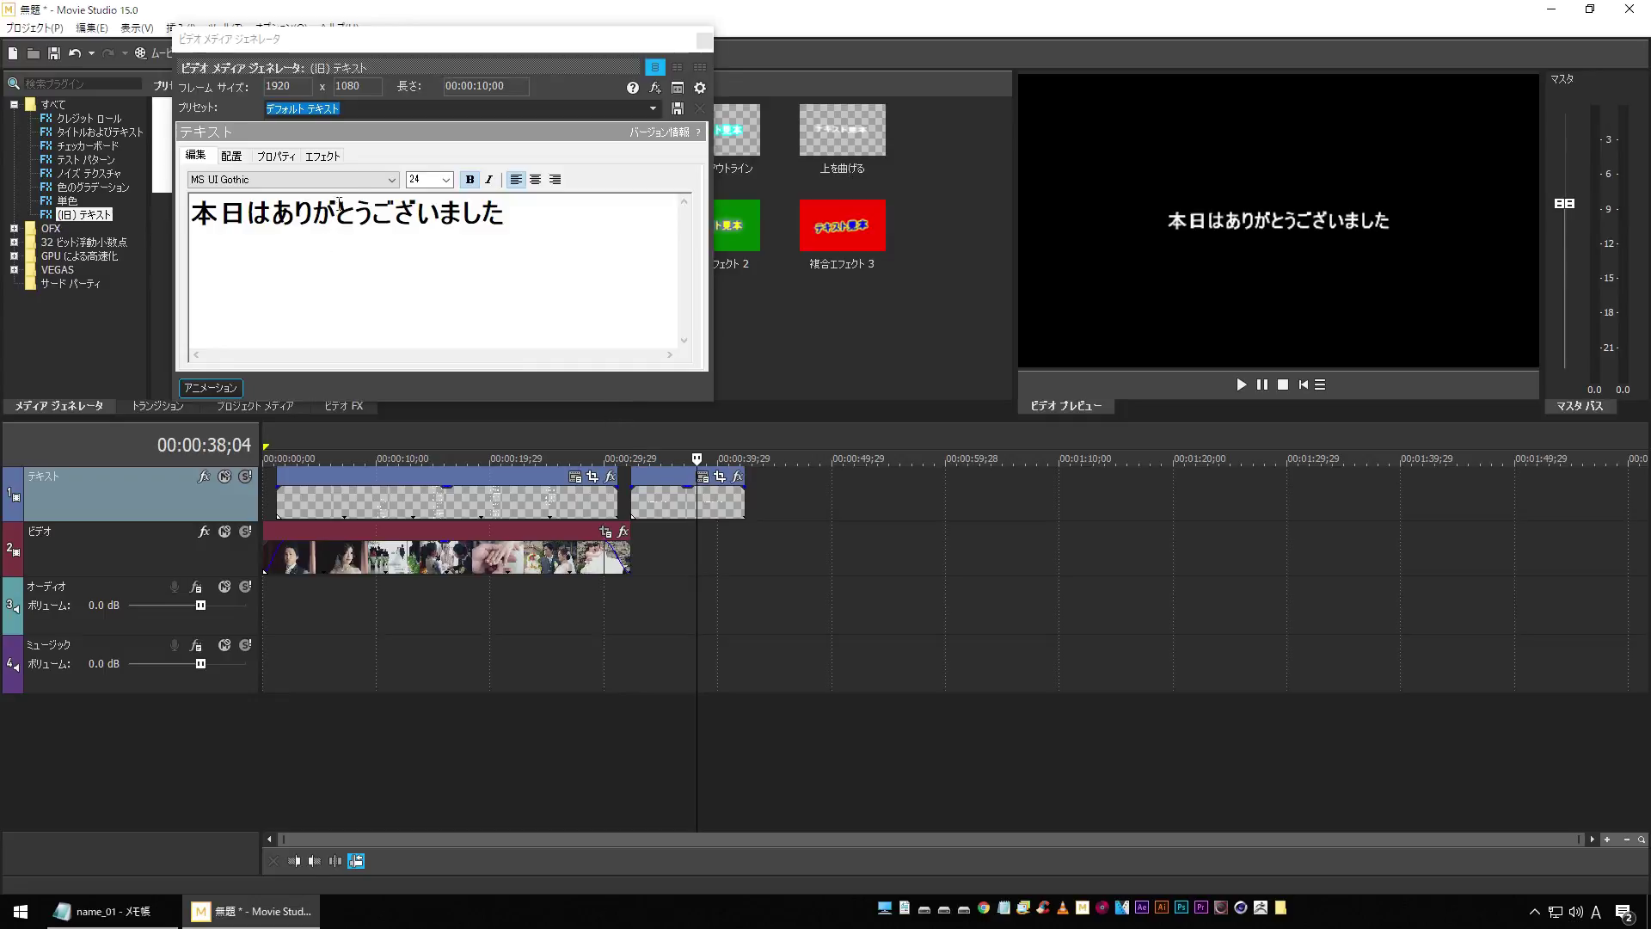
Step: Change the closing message's font to ヒラギノUD明朝 StdN W4 and turn off bold
left_click(371, 183)
left_click_drag(394, 444, 395, 468)
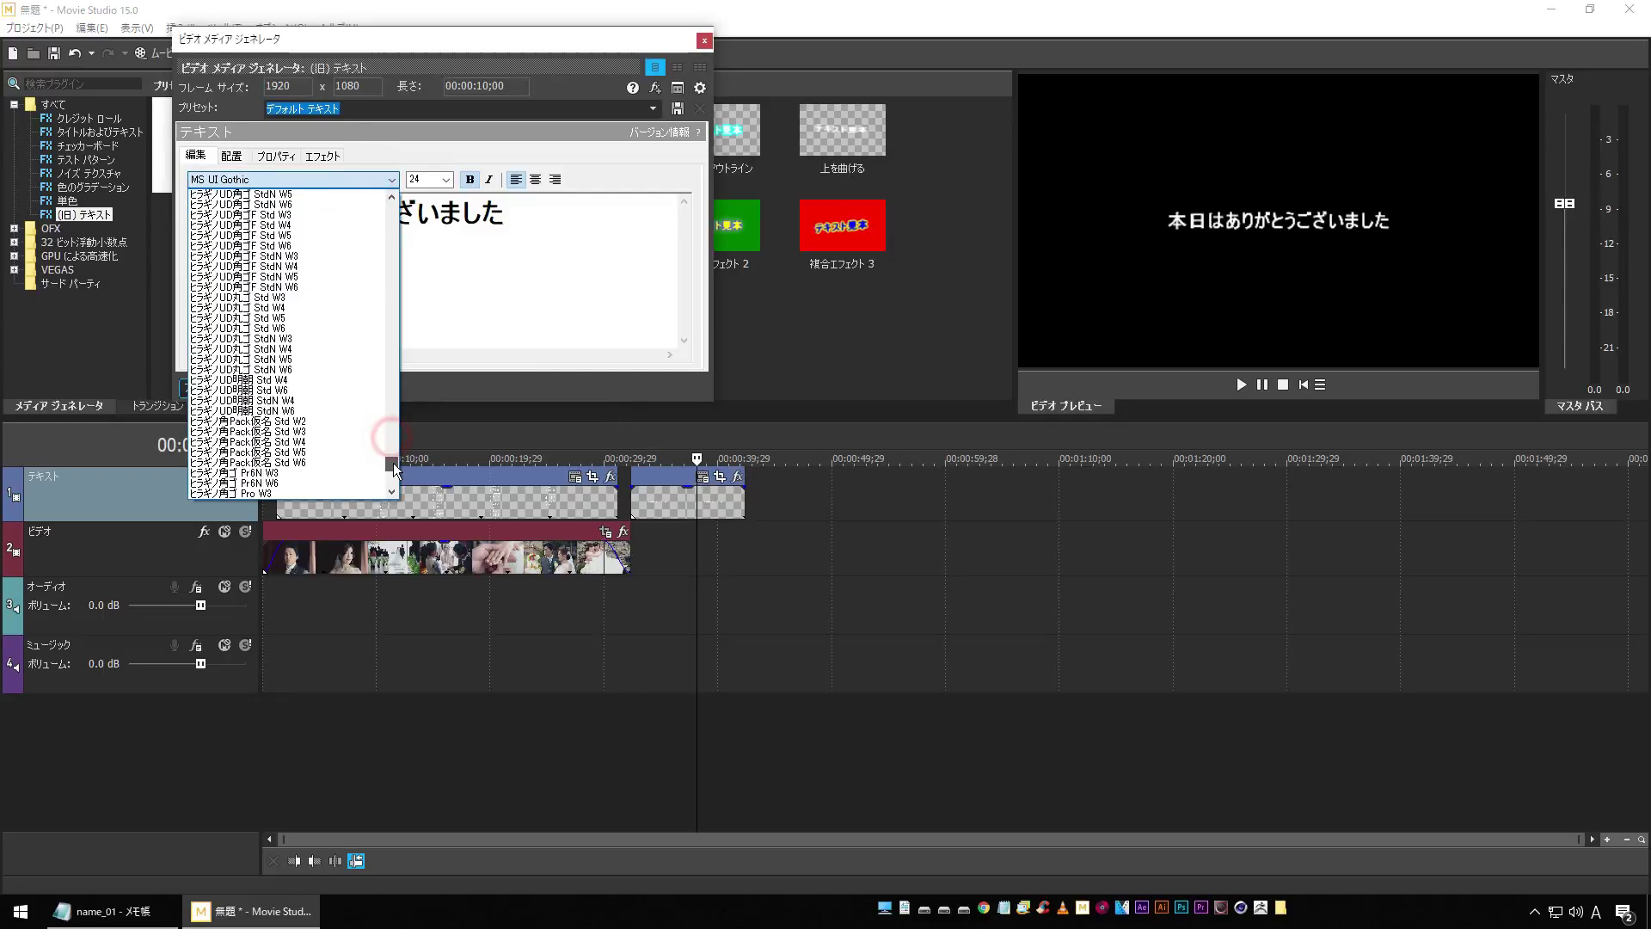
scroll(396, 464, "up", 9)
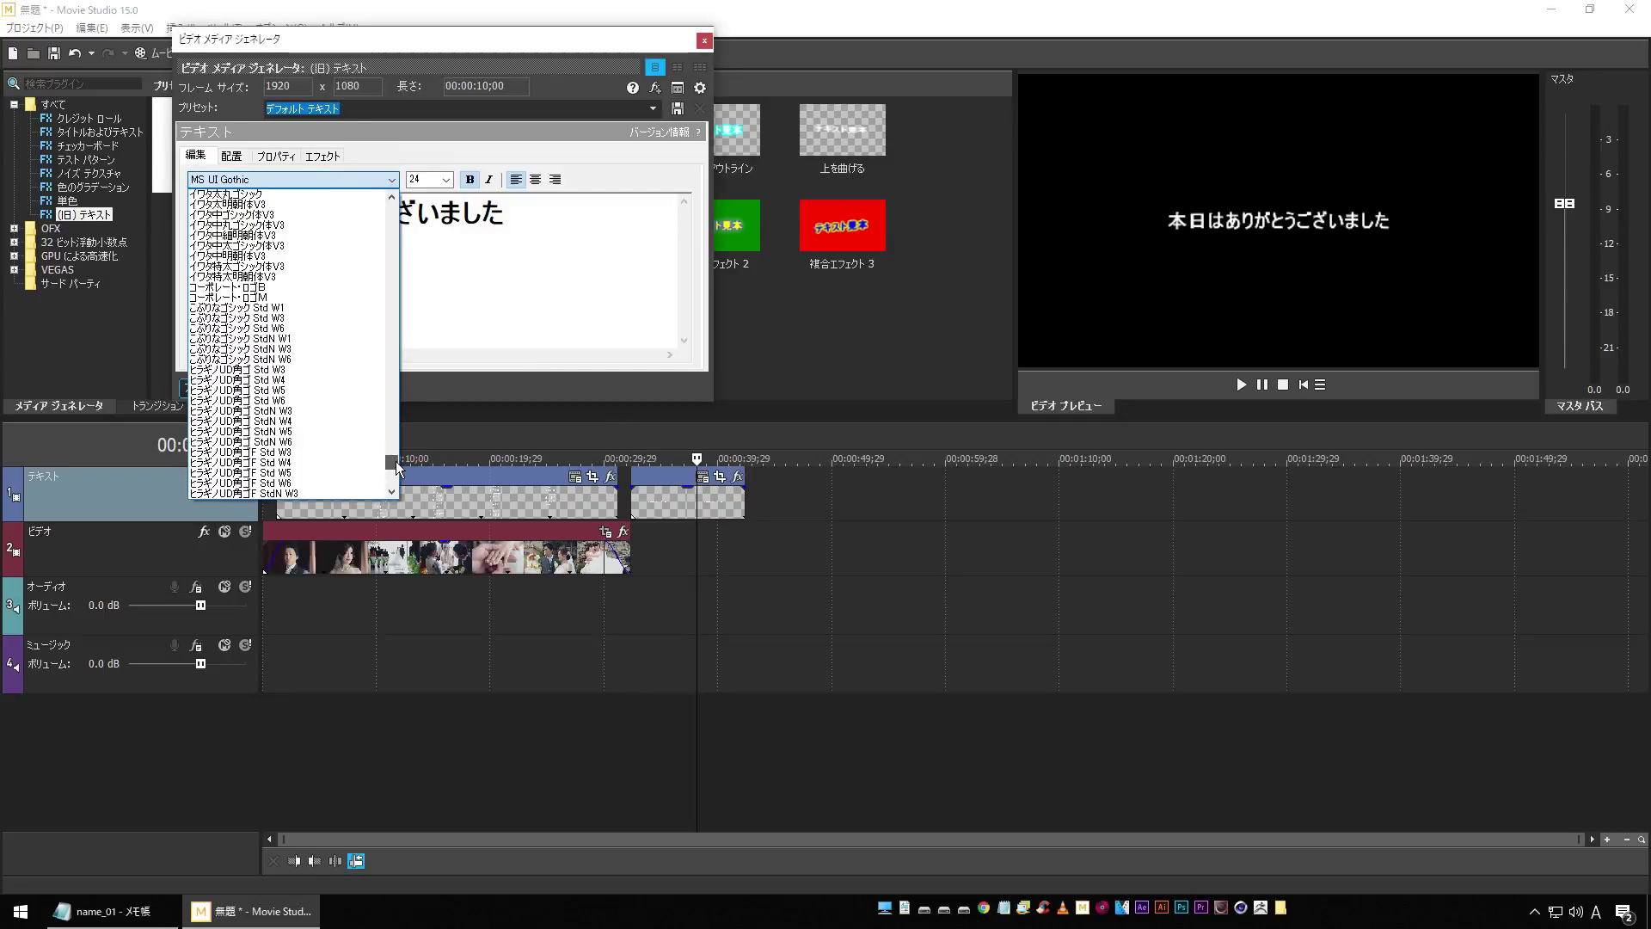
scroll(396, 464, "down", 1)
left_click(276, 443)
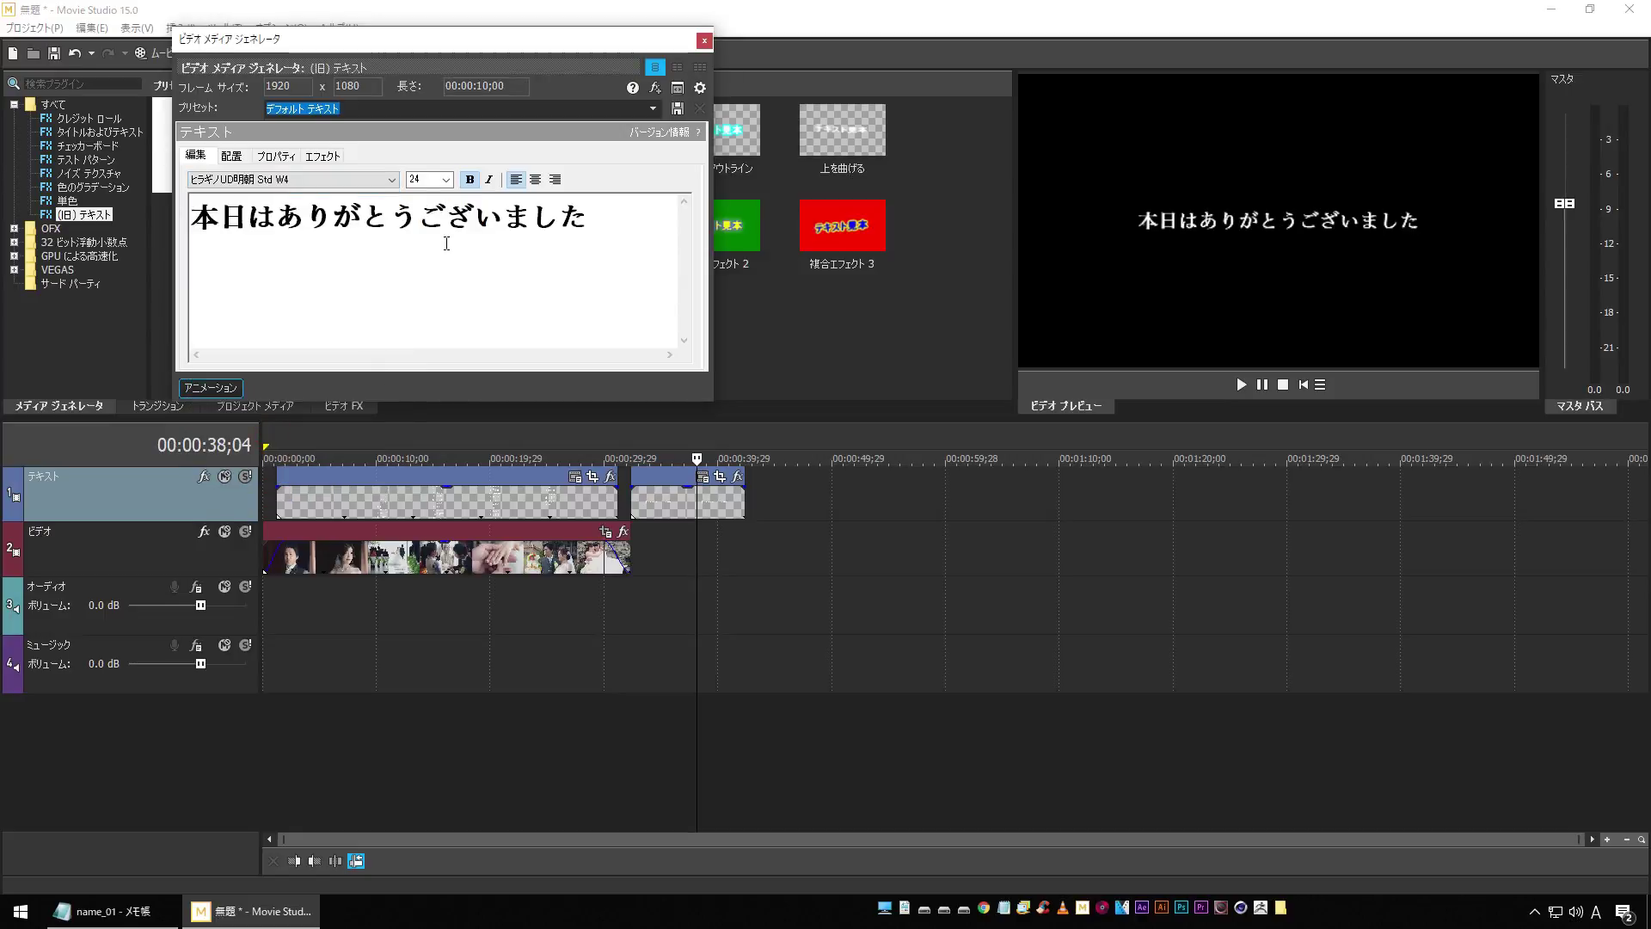
left_click(470, 181)
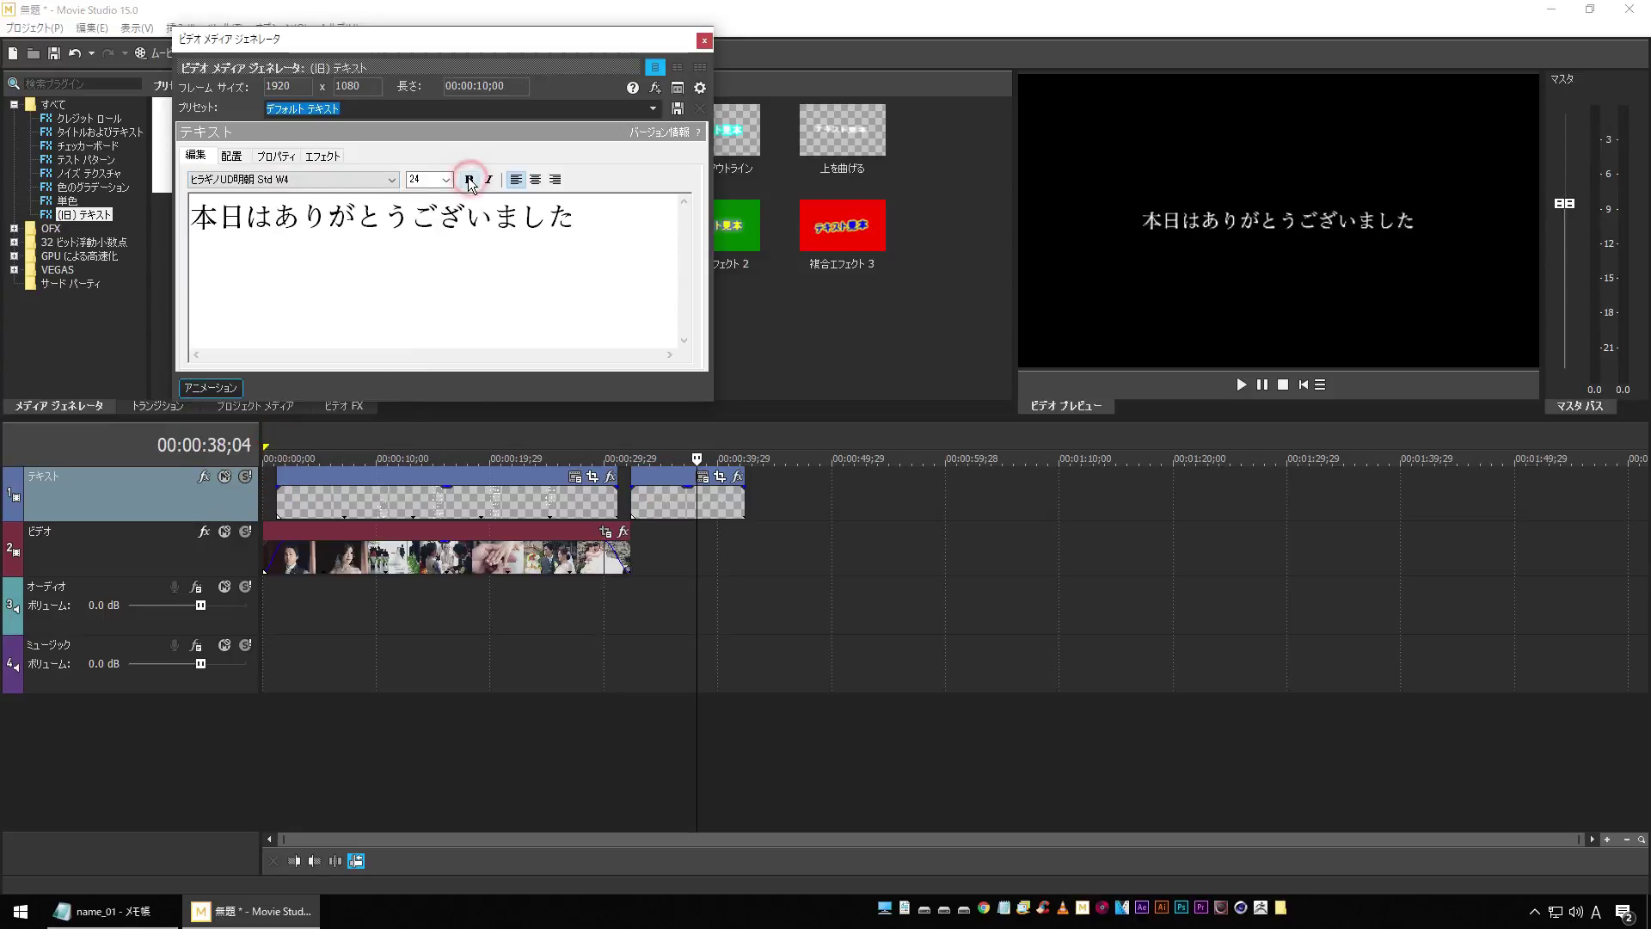
scroll(312, 189, "down", 1)
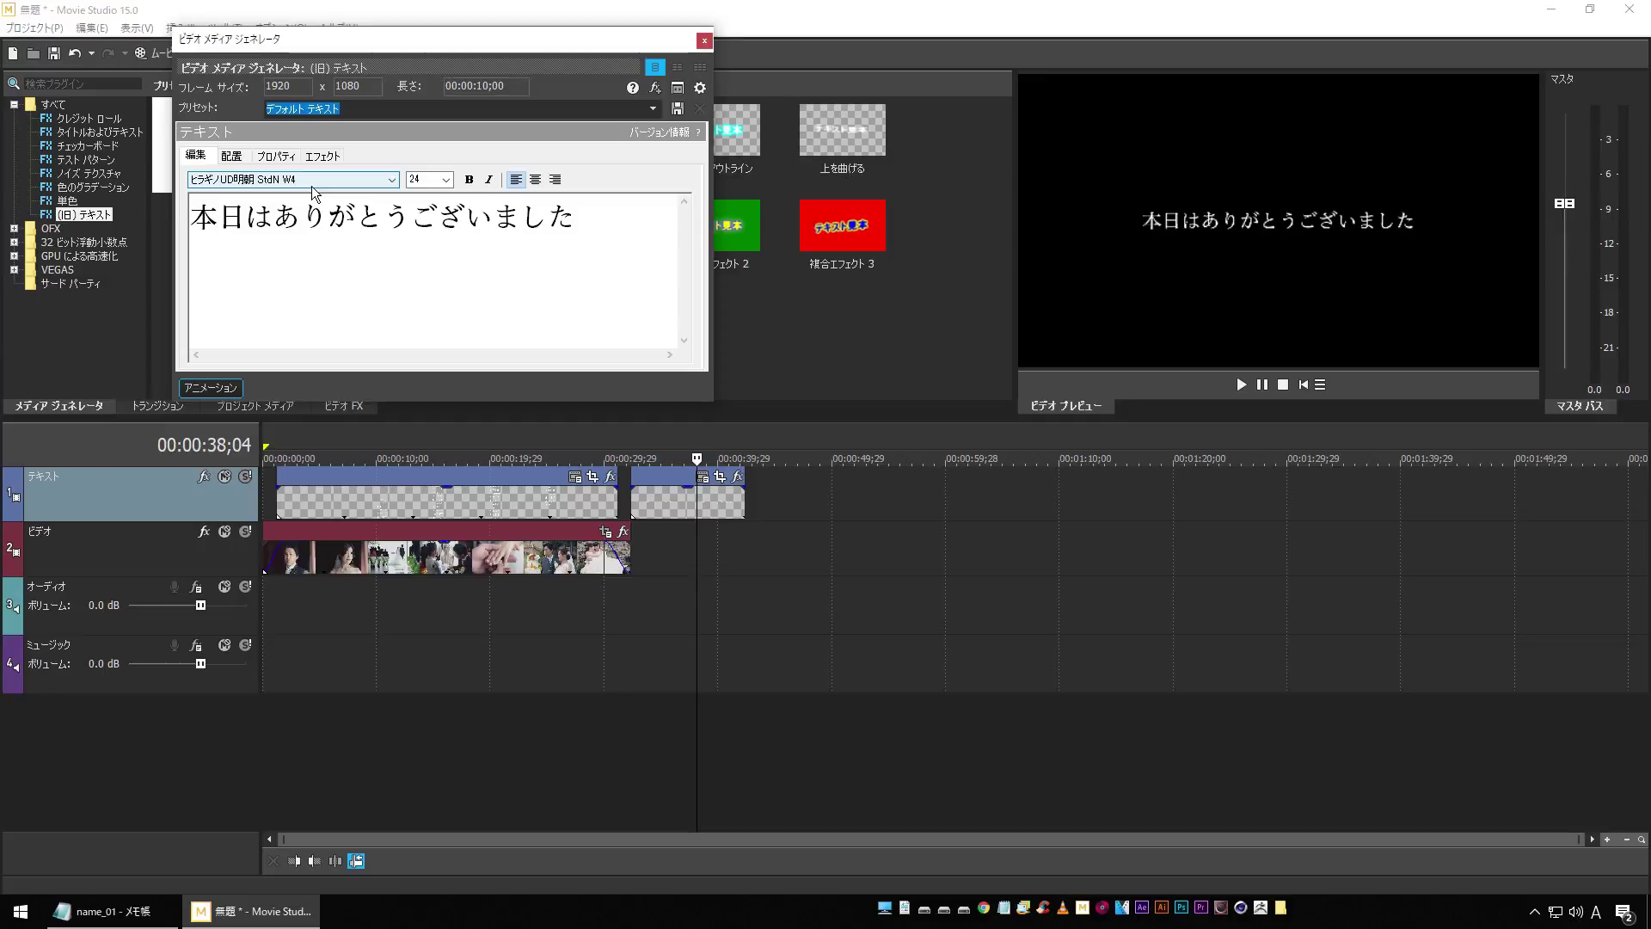
Step: Set the video preview quality to 最高
right_click(1254, 239)
mouse_move(1480, 446)
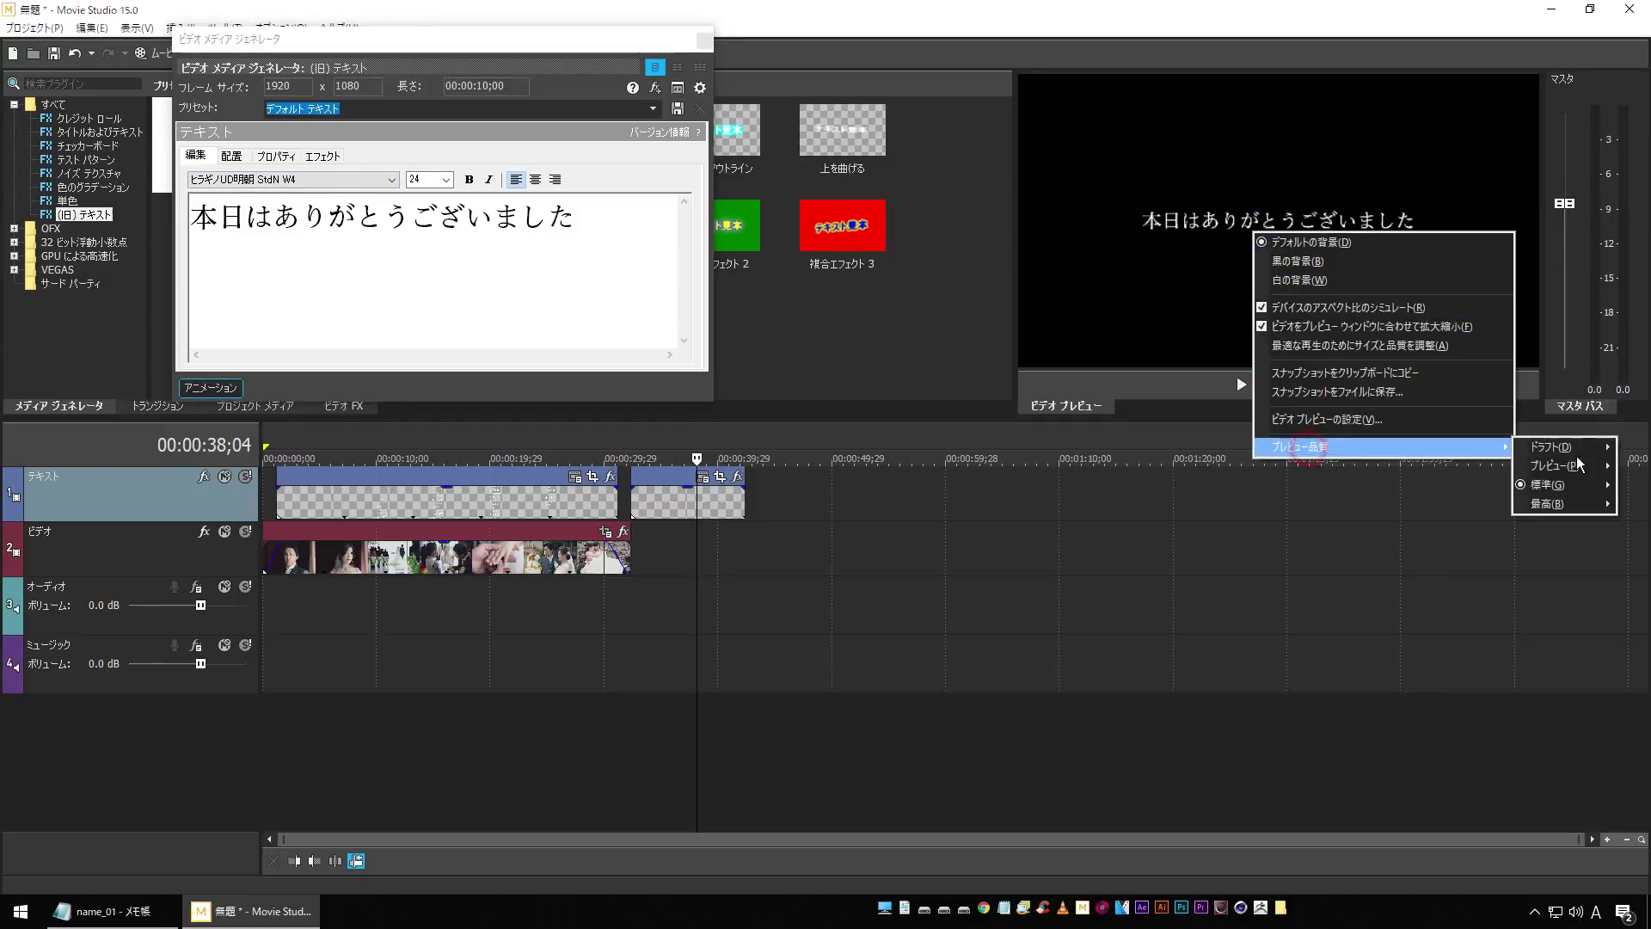
mouse_move(1557, 503)
left_click(1472, 523)
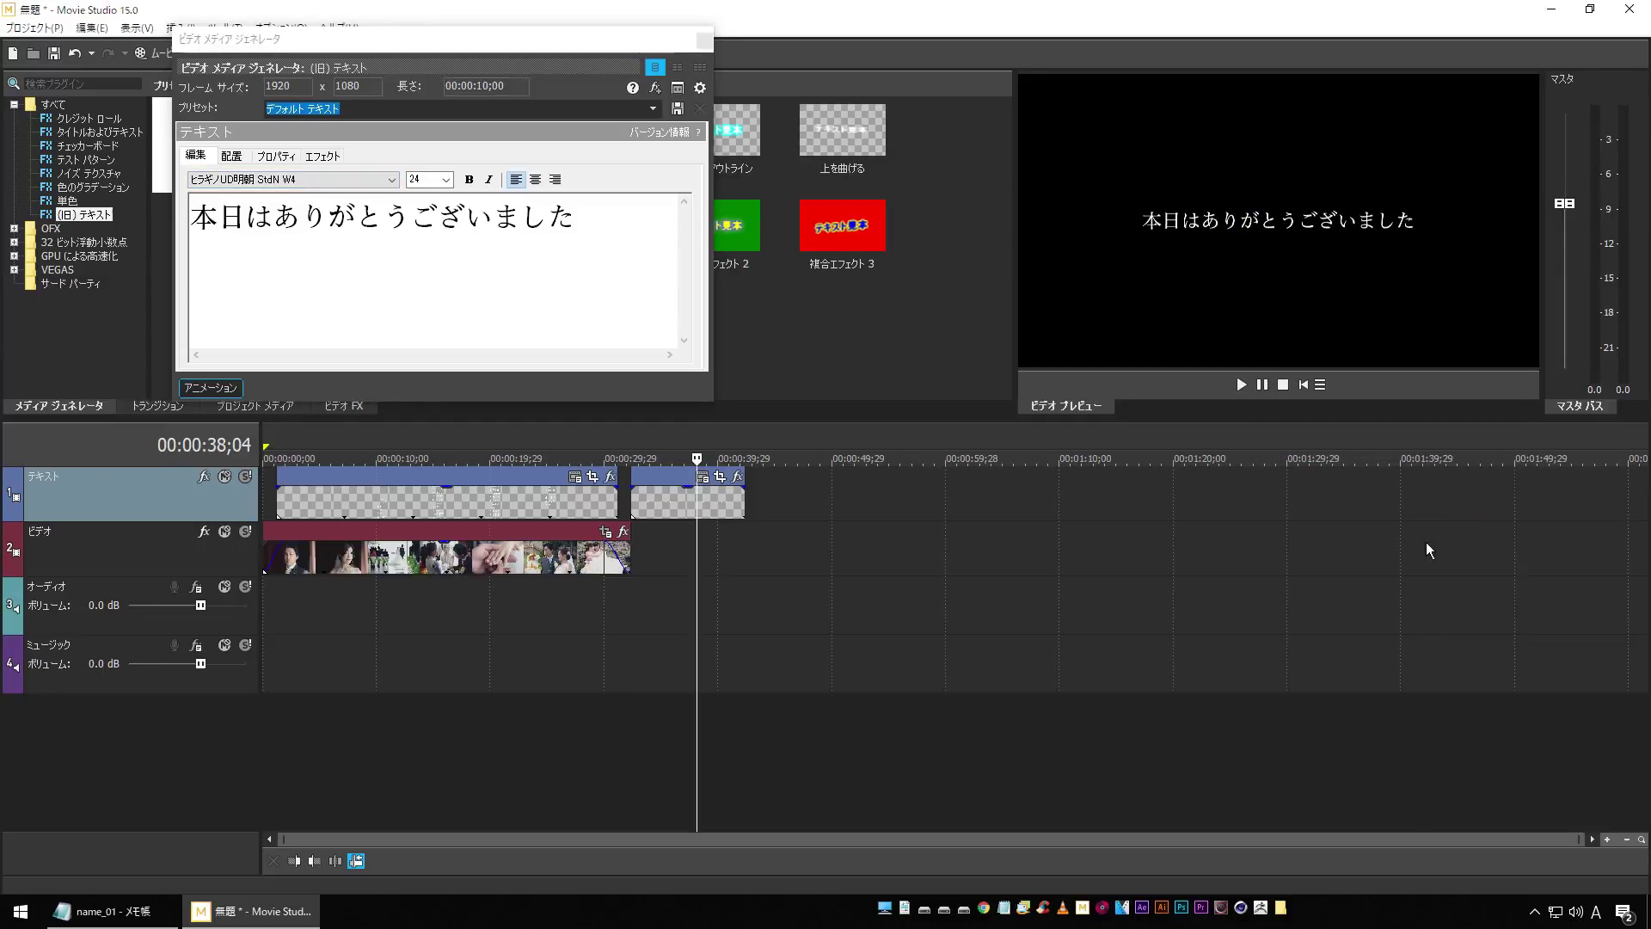
Step: Add fades to both ends of the closing text event and shorten its end to just past the 00:00:39;29 mark
left_click(622, 731)
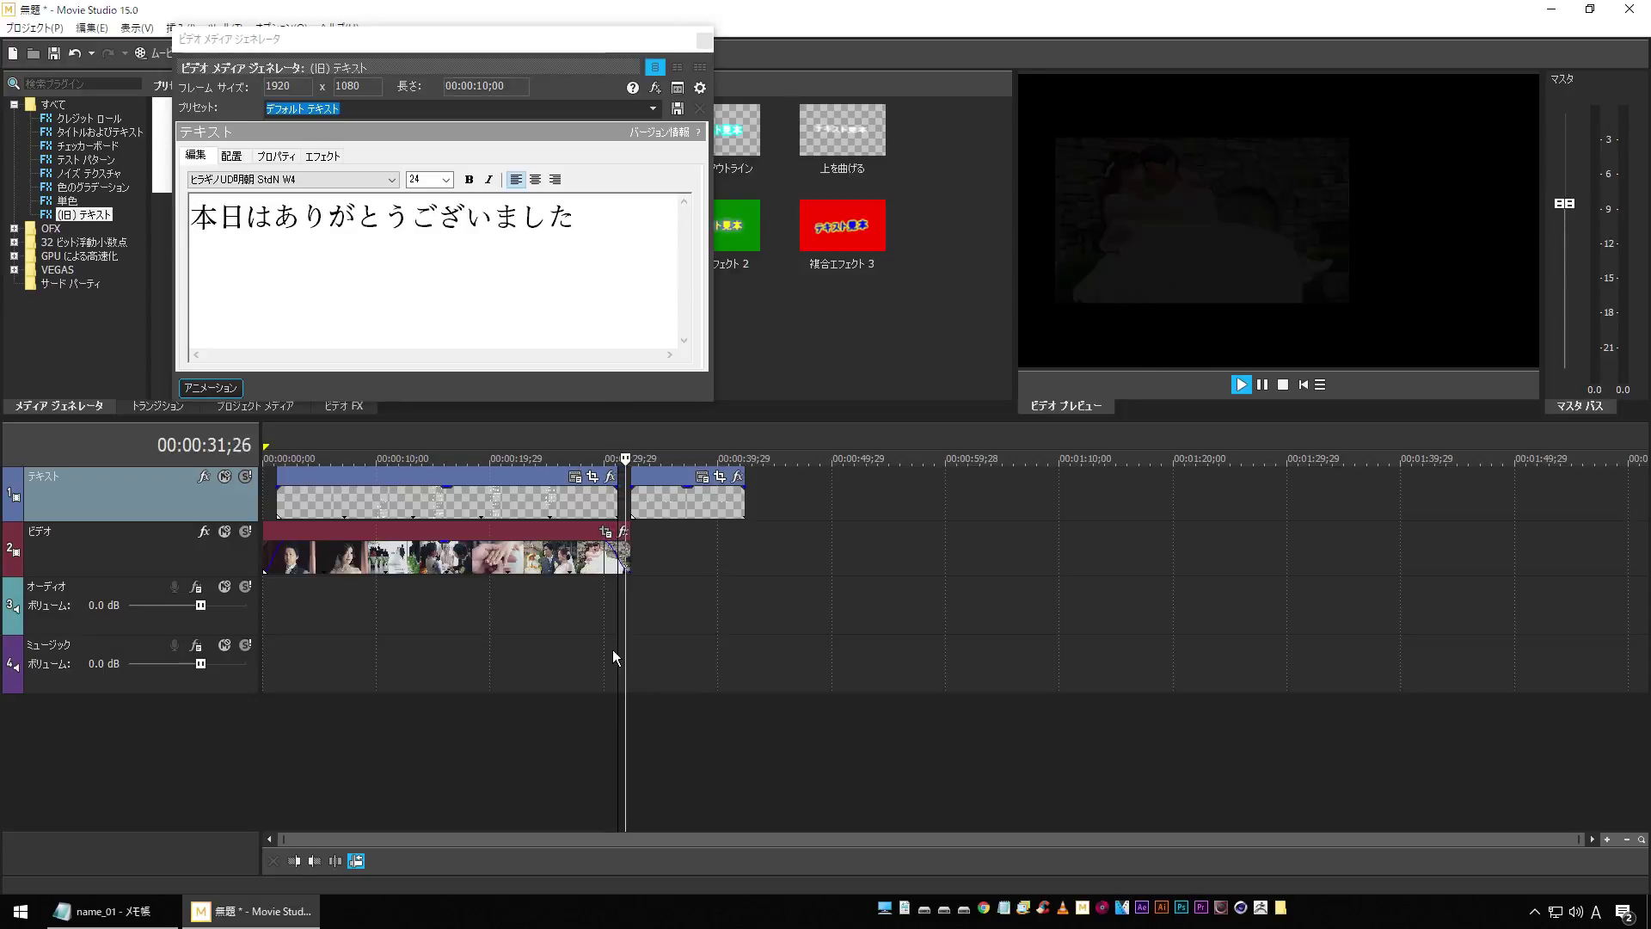
key("space")
left_click_drag(633, 488, 643, 508)
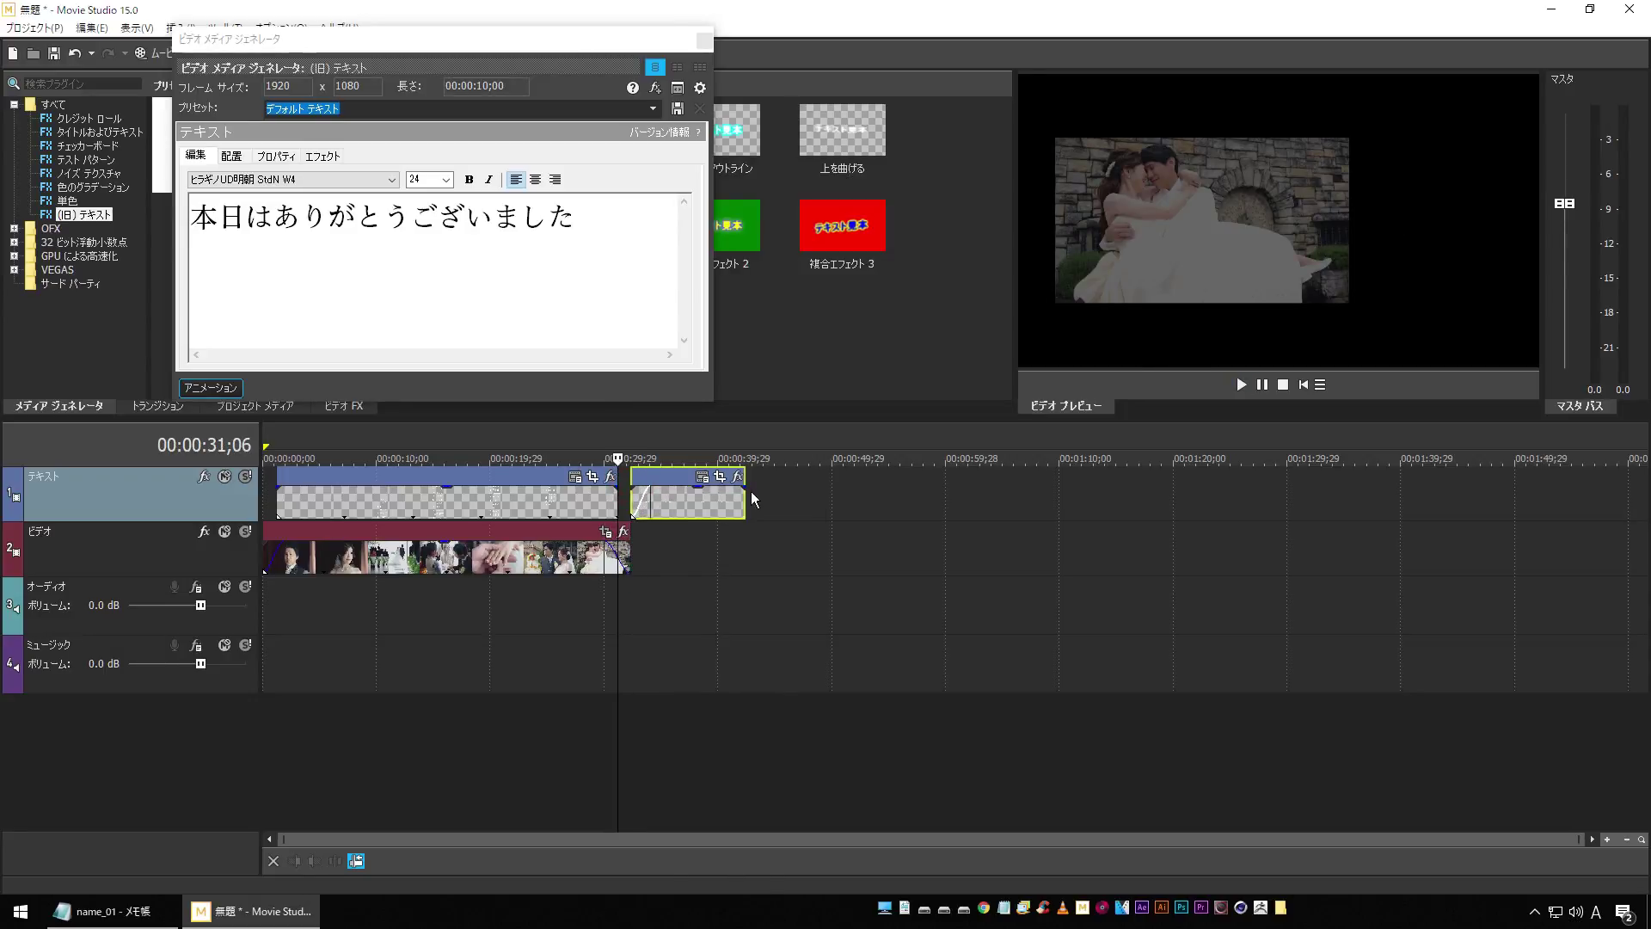
left_click_drag(744, 500, 724, 499)
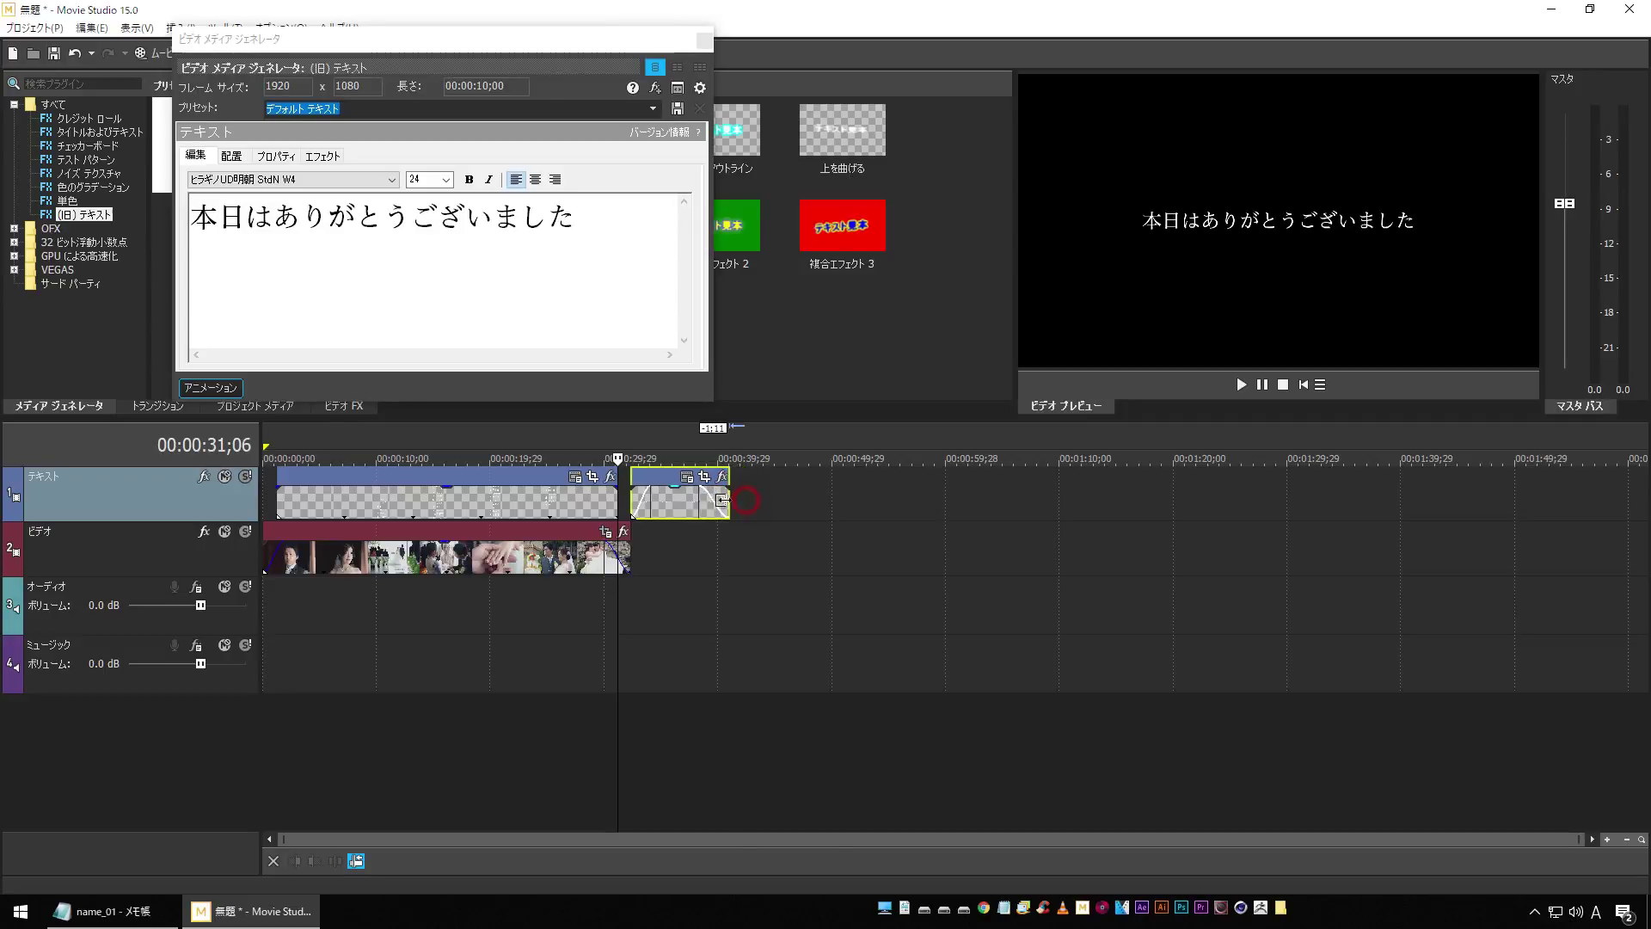
Step: Play the ending from 00:00:31;06 to check the closing text's fades, and close its generator window
key("space")
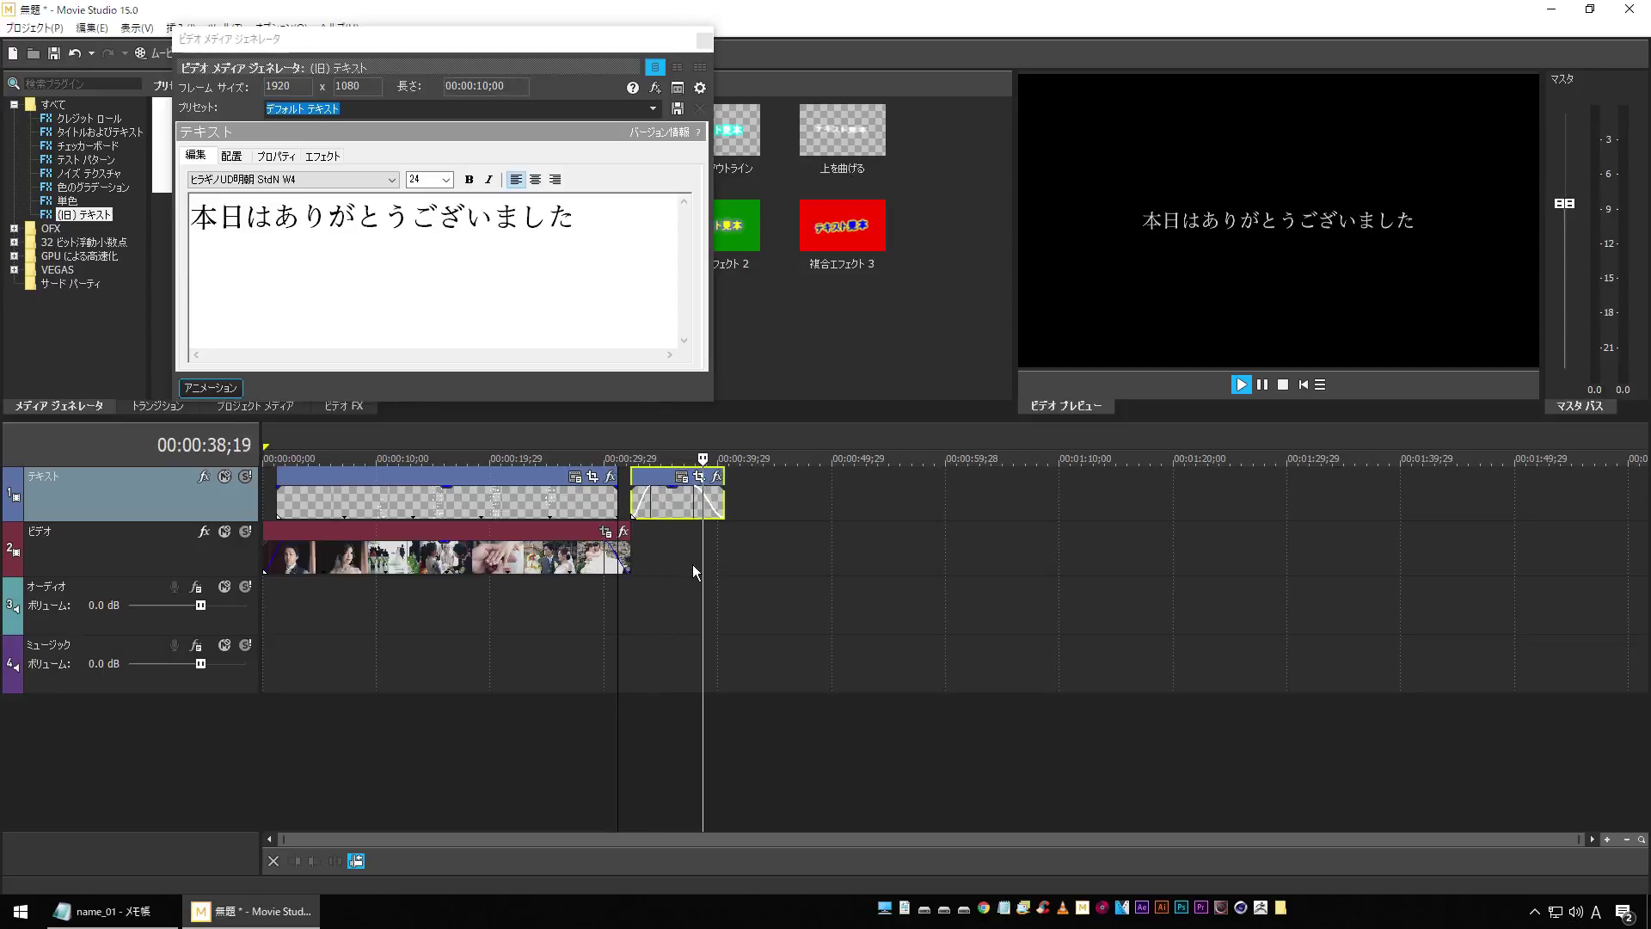
left_click(703, 40)
key("space")
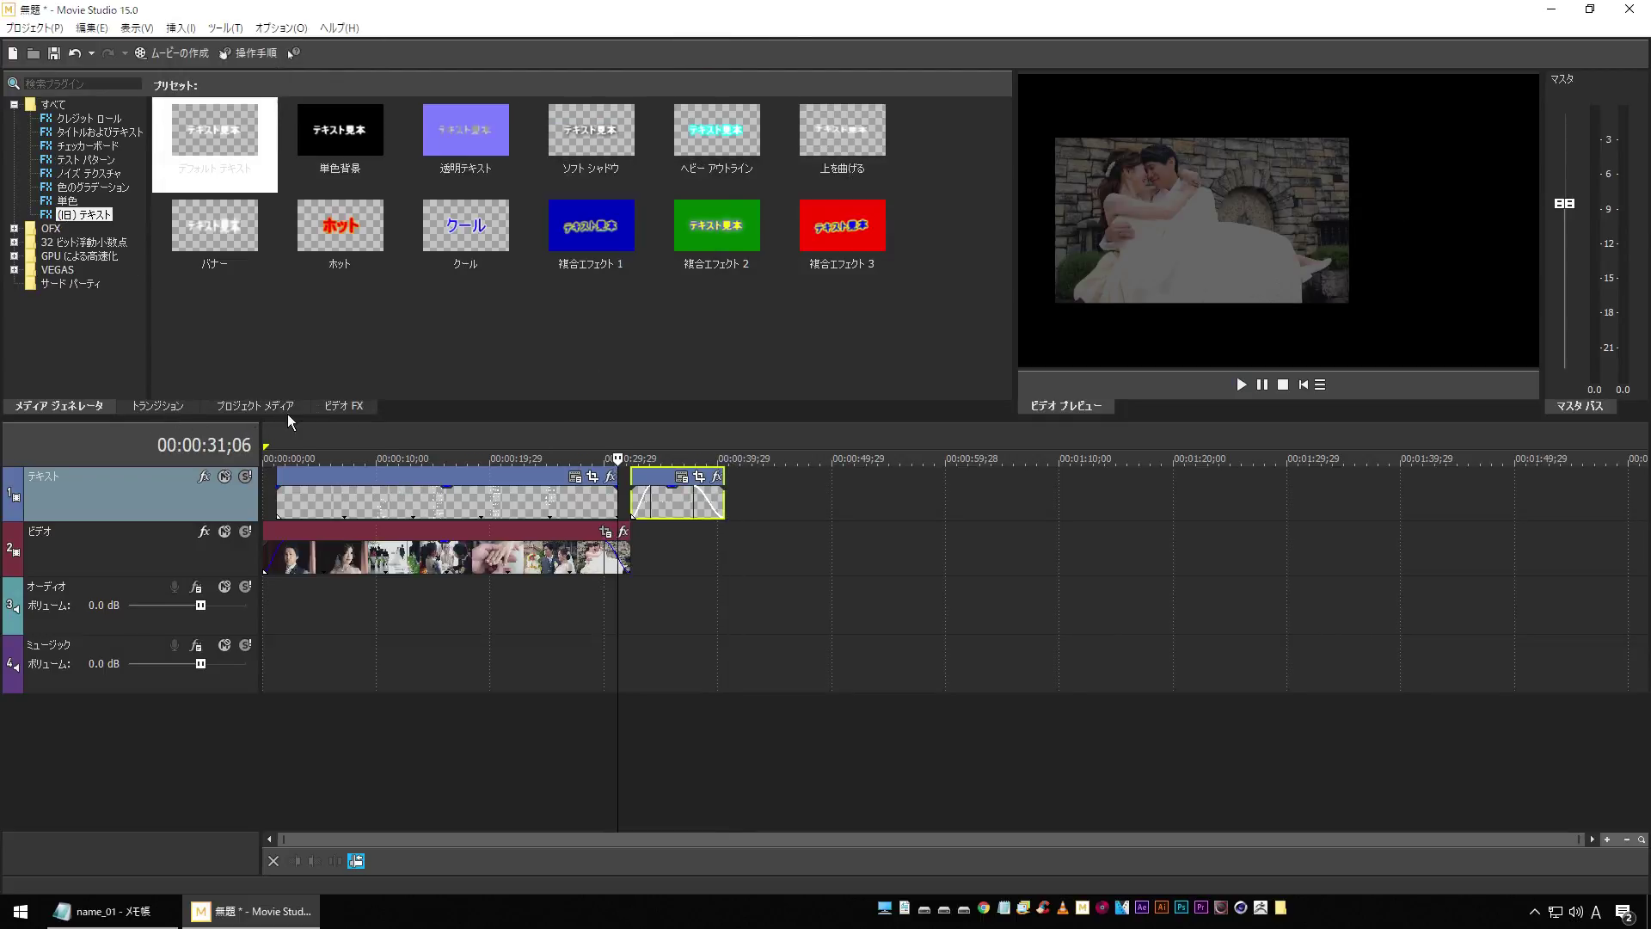
Step: Import the music file Our Wedding-60S into the project media and place it at the start of the オーディオ track
left_click(349, 411)
left_click(270, 410)
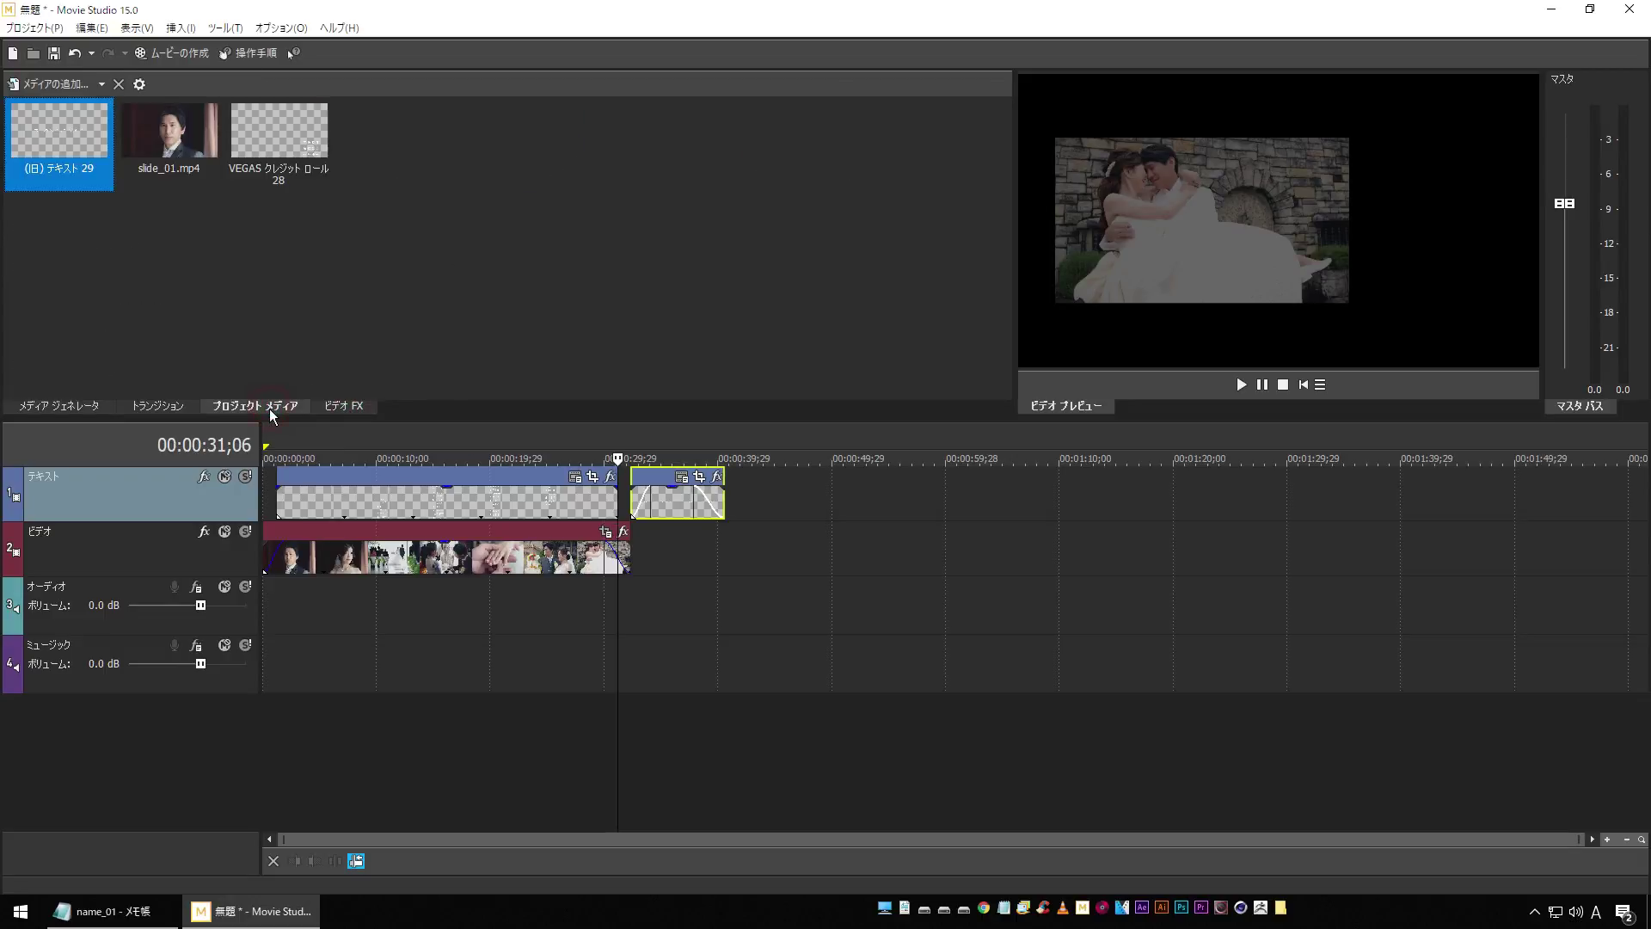
left_click(40, 80)
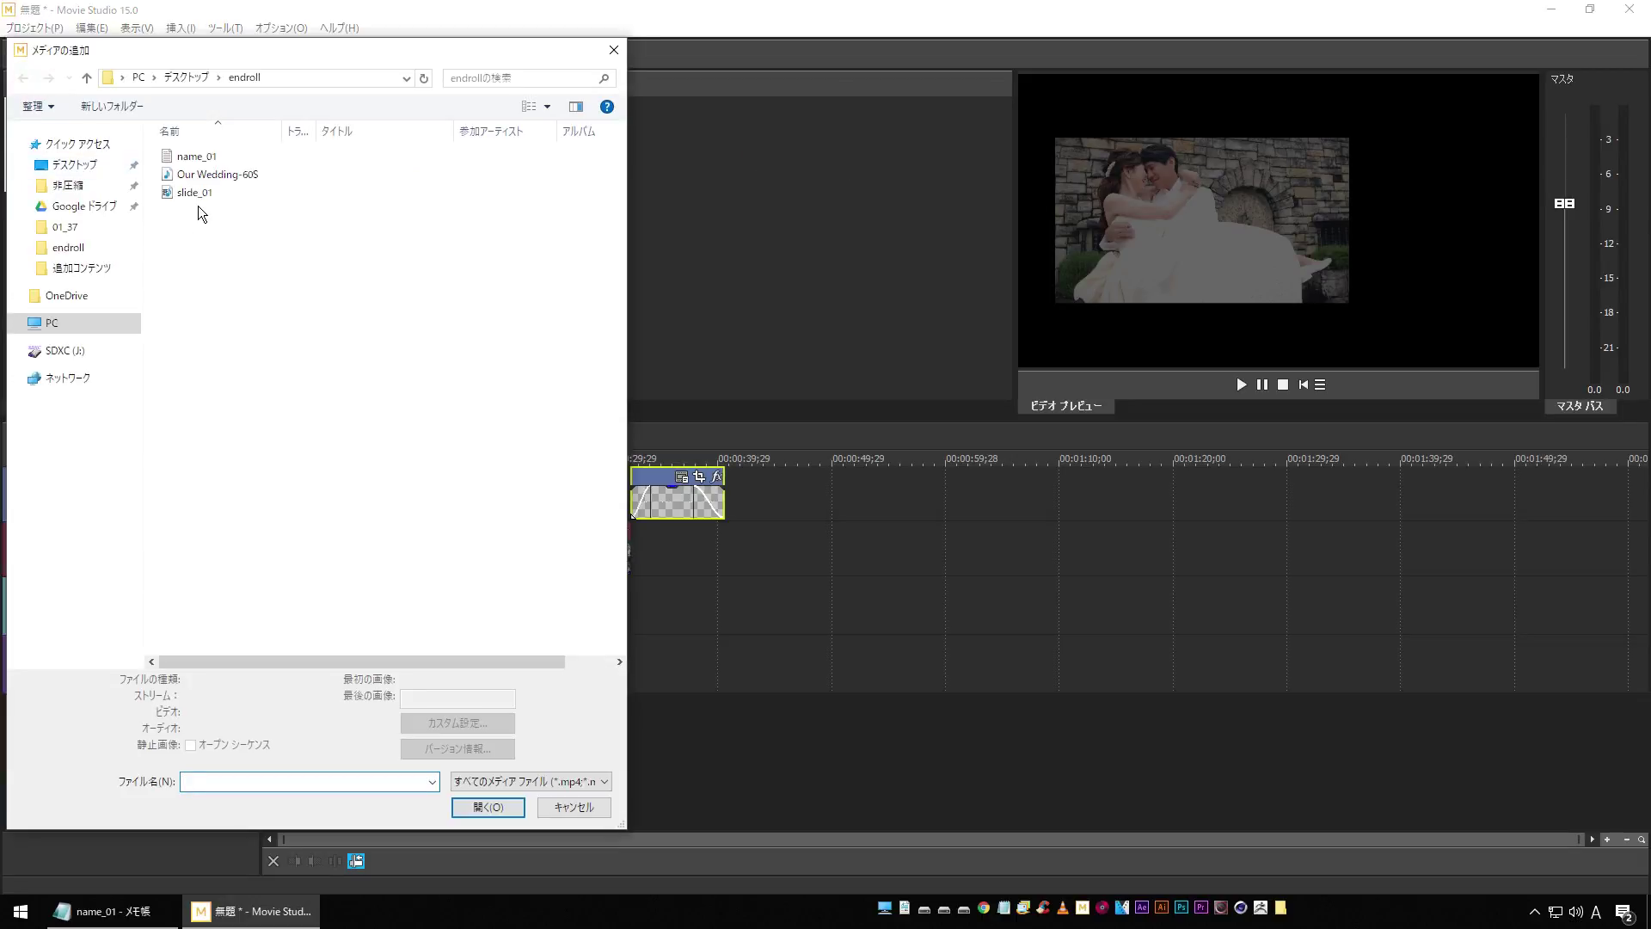
double_click(184, 163)
left_click_drag(181, 175, 267, 611)
Step: Trim the music to end with the closing text, fade it out over about 3 seconds, and play from the beginning
left_click_drag(958, 621, 698, 617)
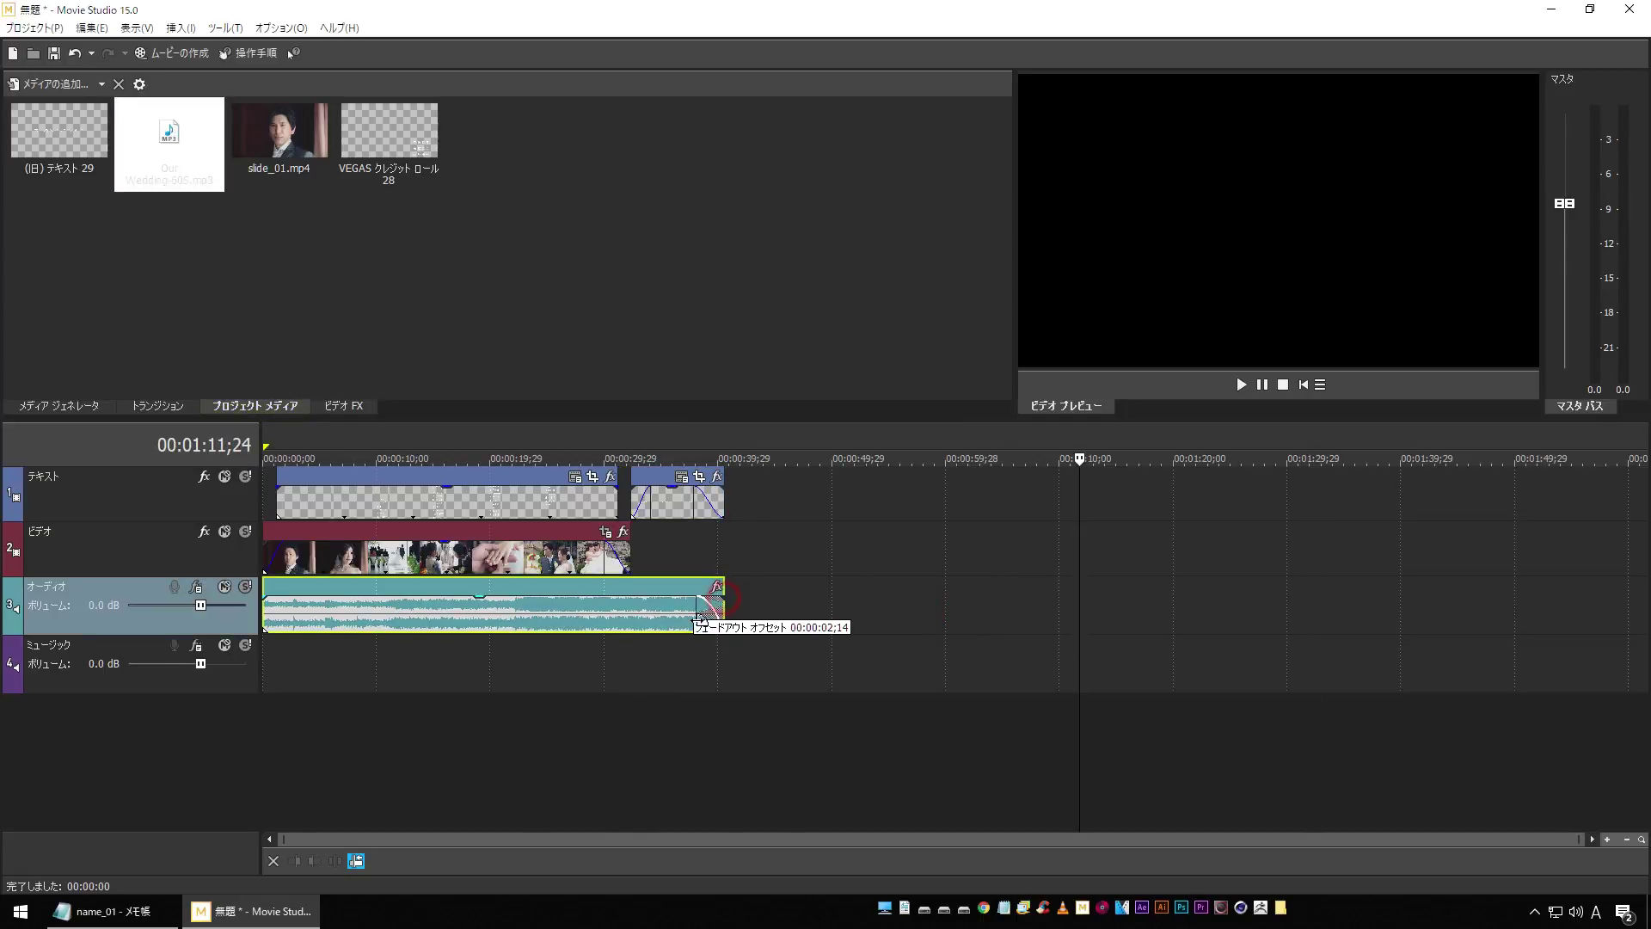
left_click(1302, 384)
key("space")
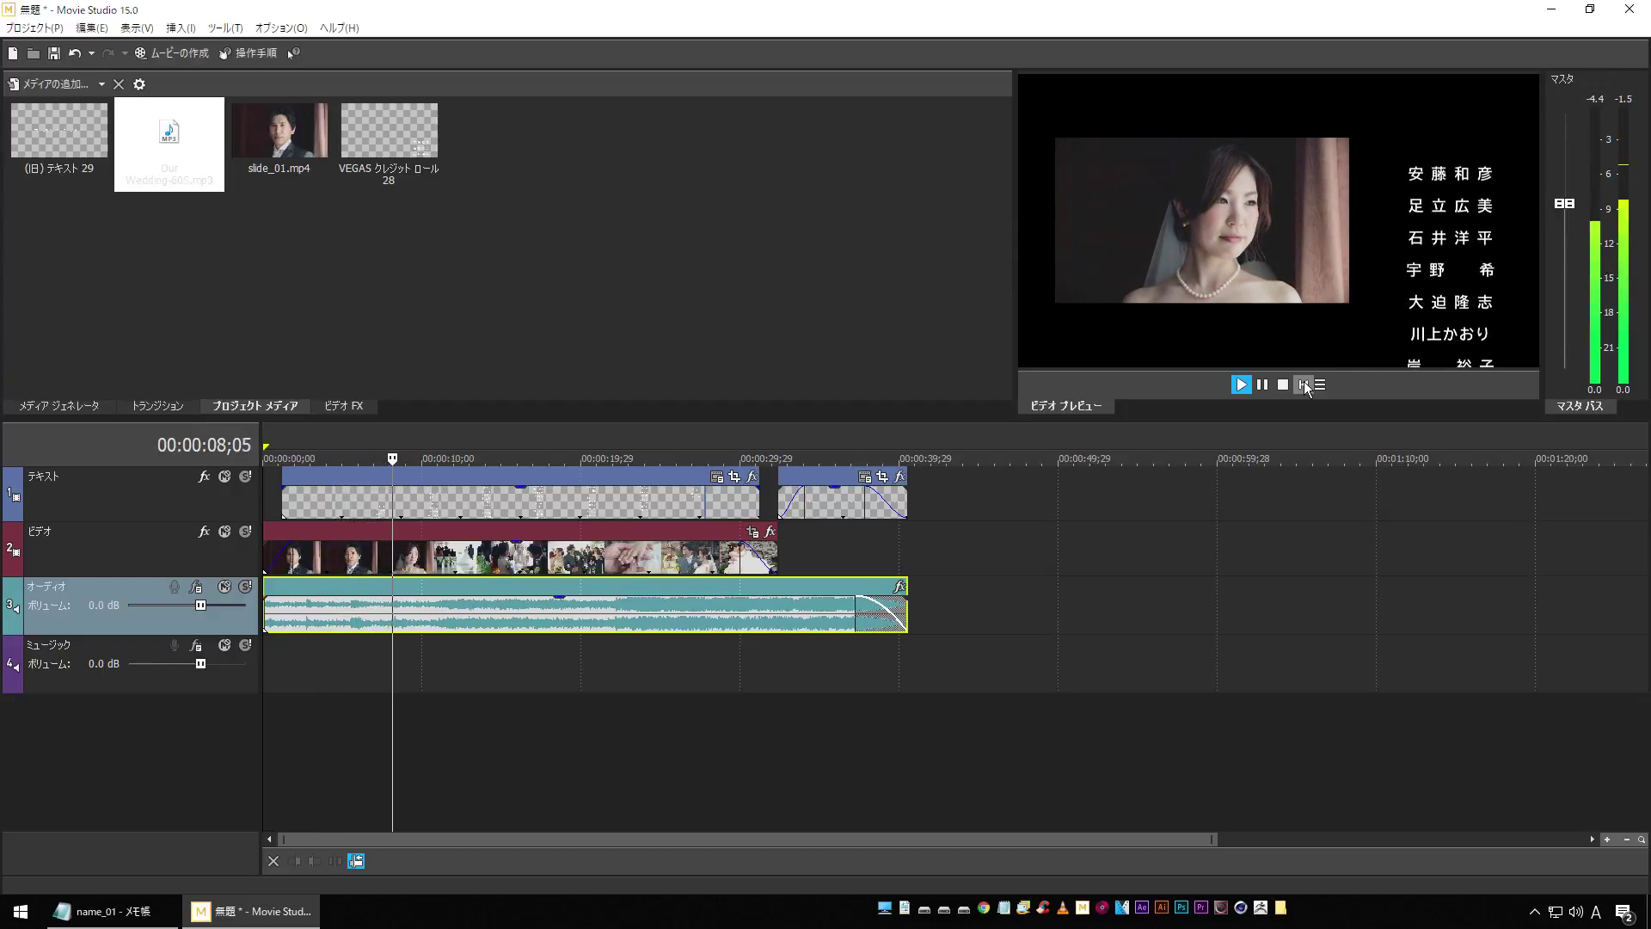
left_click(1304, 386)
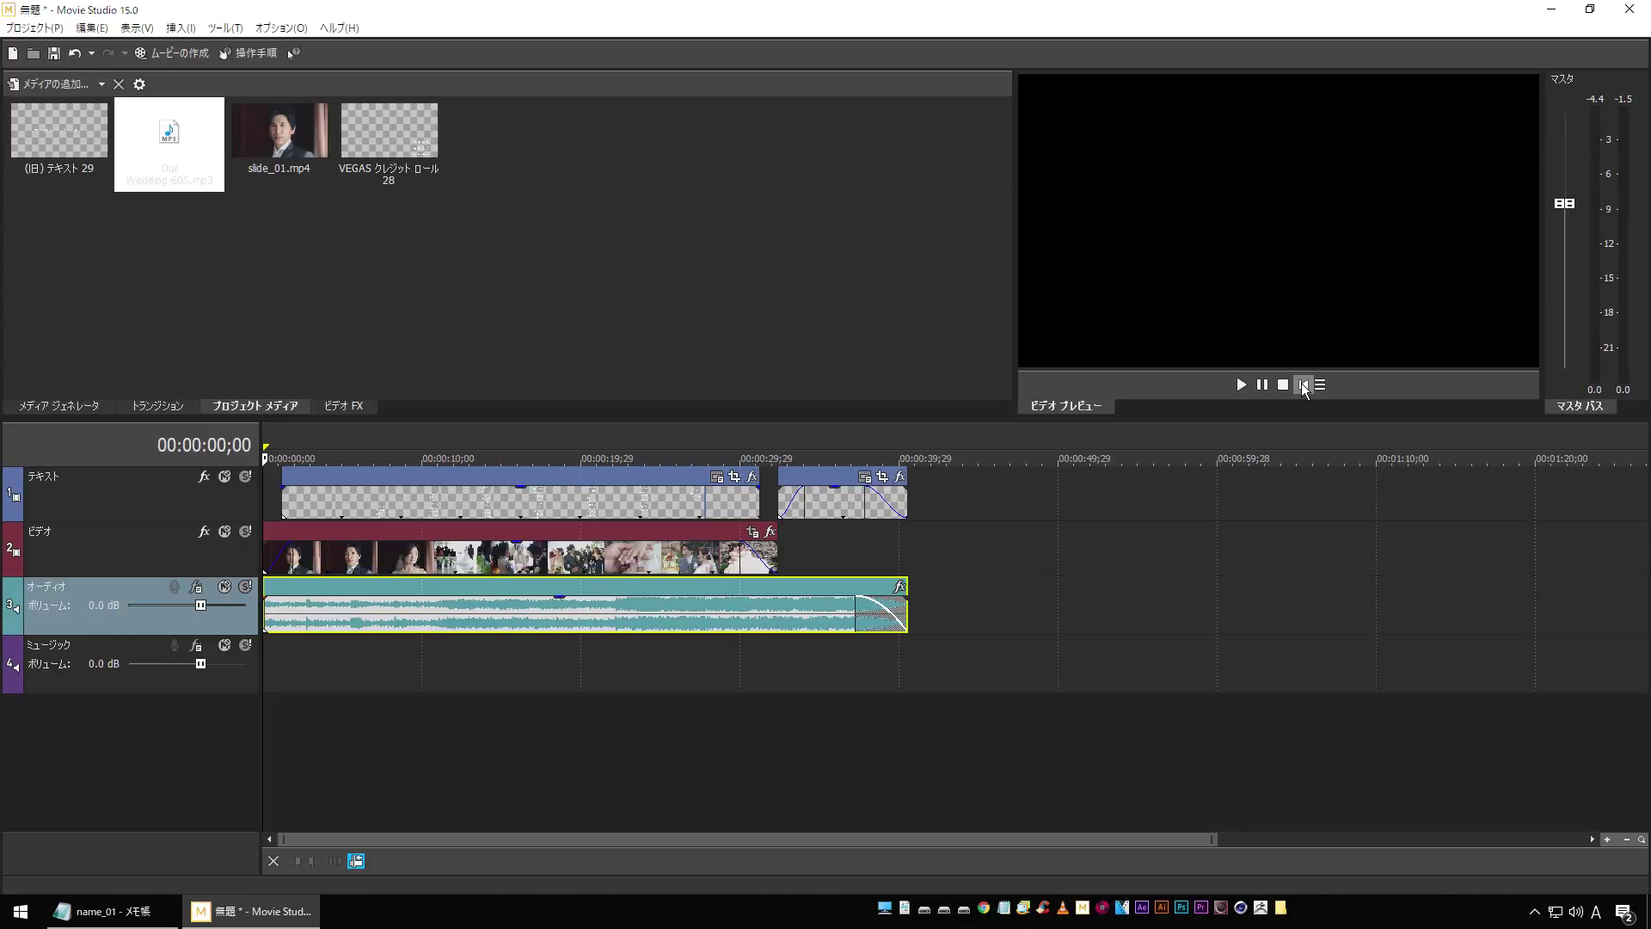